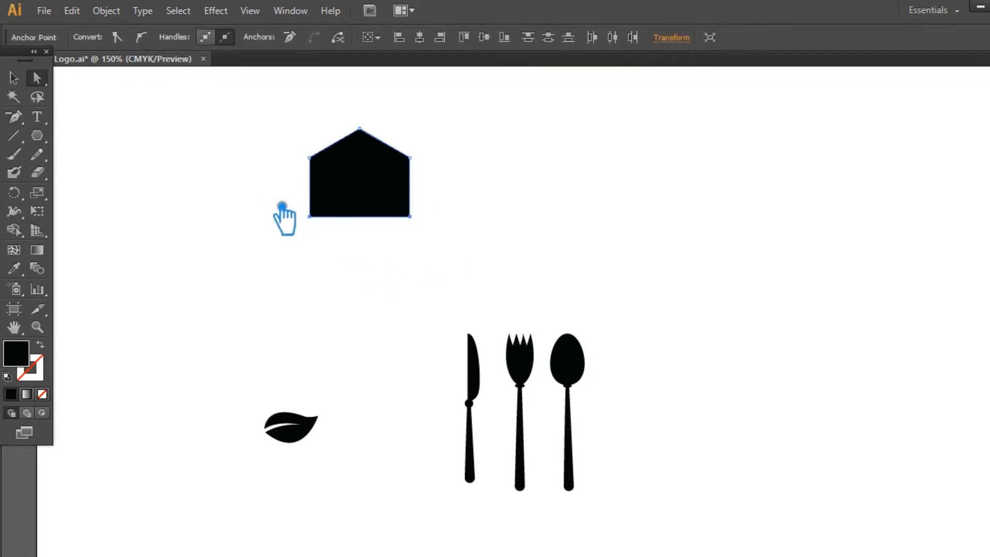
Lengthen the black house shape by moving its two bottom anchor points down.
key("Down")
key("Down")
key("Down")
key("Down")
key("Down")
key("Down")
key("Down")
key("Down")
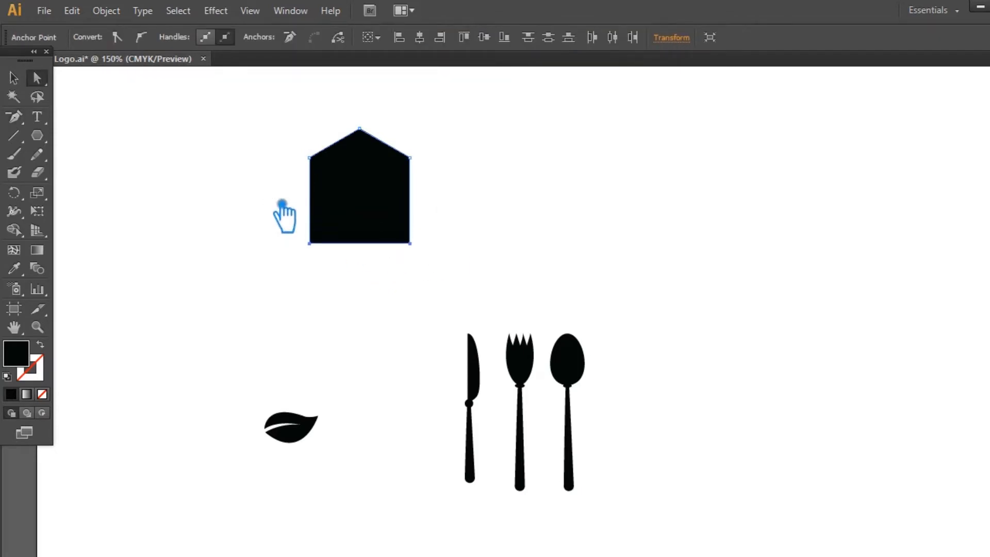
left_click(21, 79)
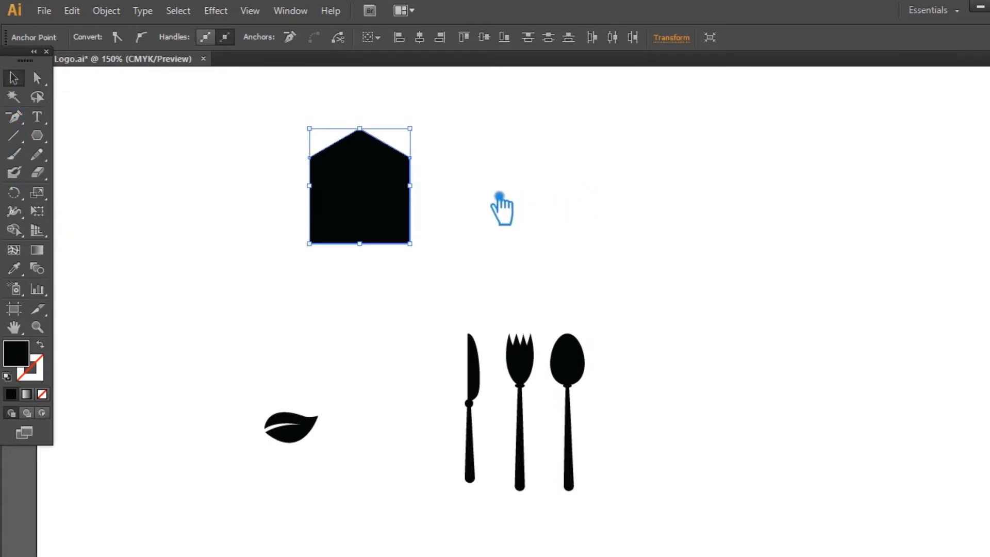
Swap the house shape's fill and stroke and set its black outline to 7 pt.
left_click(41, 344)
left_click_drag(216, 143, 341, 158)
left_click(178, 34)
left_click(177, 34)
left_click(178, 34)
left_click(177, 35)
left_click(191, 41)
left_click(191, 41)
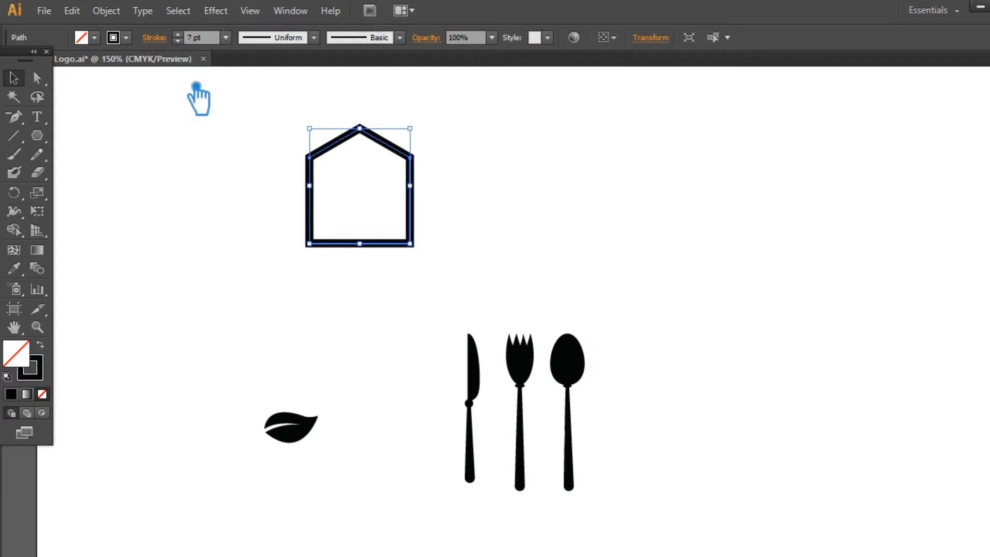
Paste a copy of the outlined house in front and swap it to a solid black fill without stroke.
left_click(217, 179)
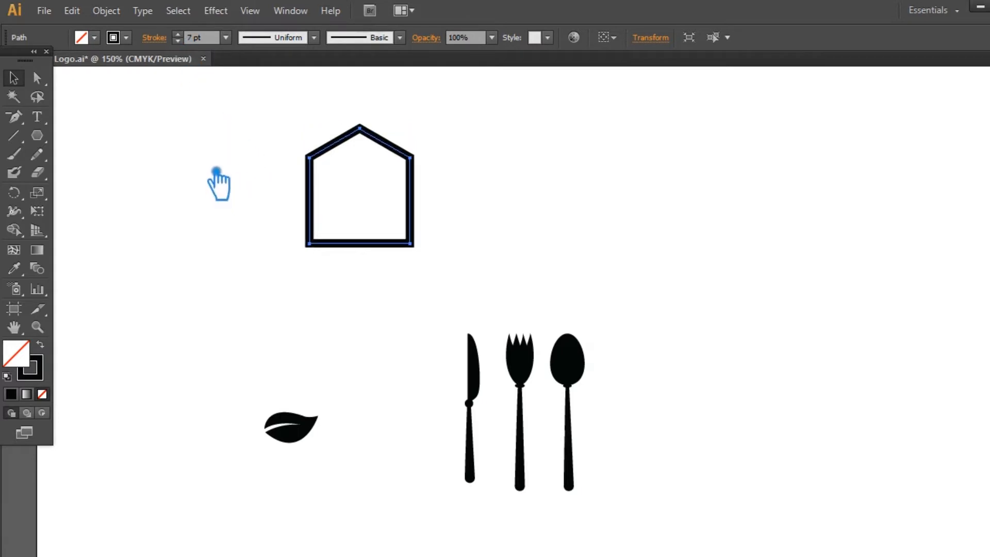
left_click(41, 344)
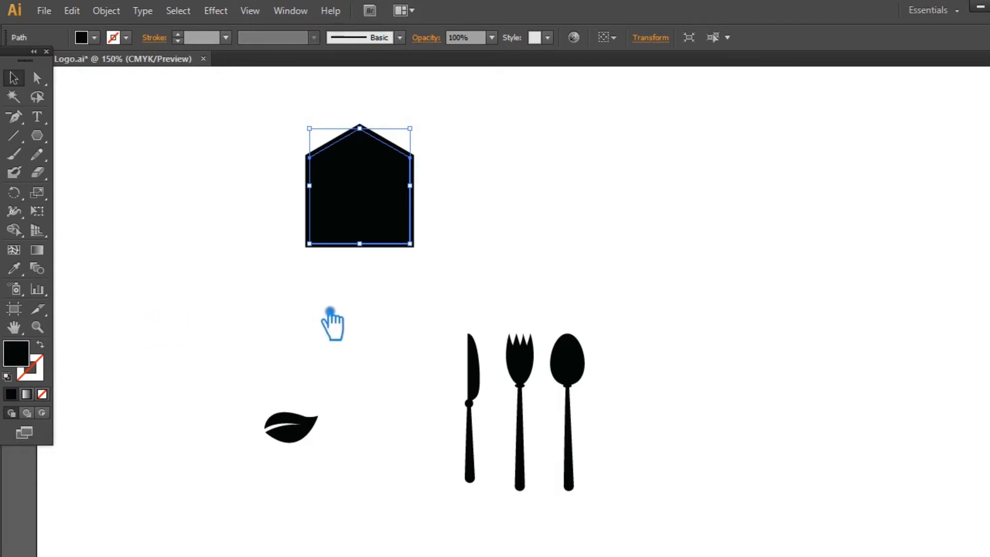
left_click(425, 201)
left_click(420, 164)
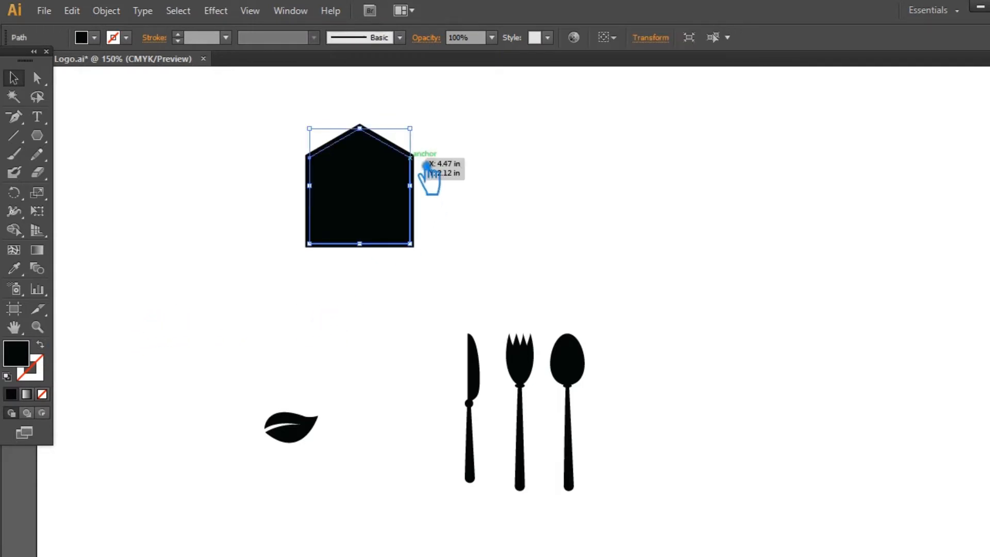
left_click(503, 219)
Cut the solid copy to enlarge the outlined house slightly about its centre, and paste the copy back in front.
left_click(372, 192)
key("Delete")
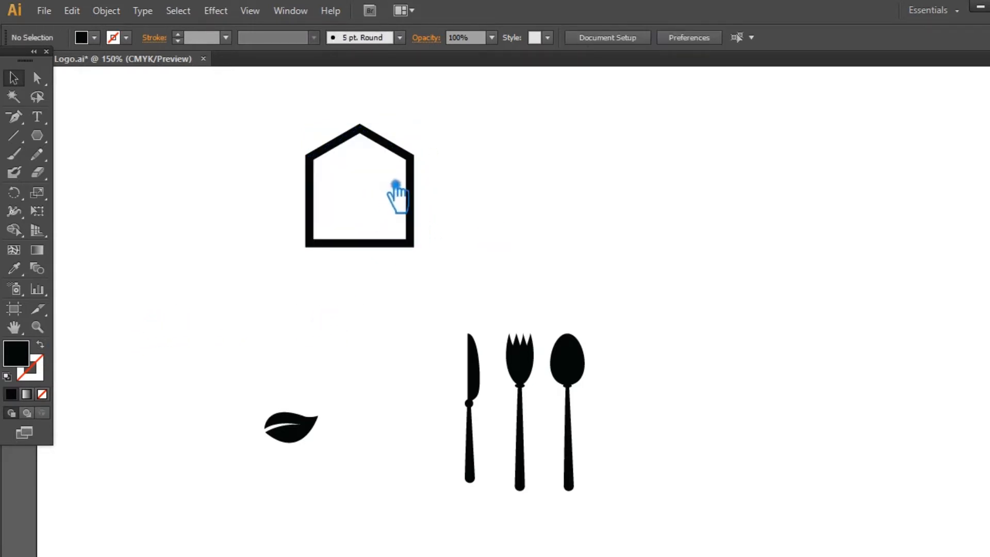
left_click(411, 159)
left_click_drag(410, 129, 414, 124)
left_click(469, 193)
key("ctrl+f")
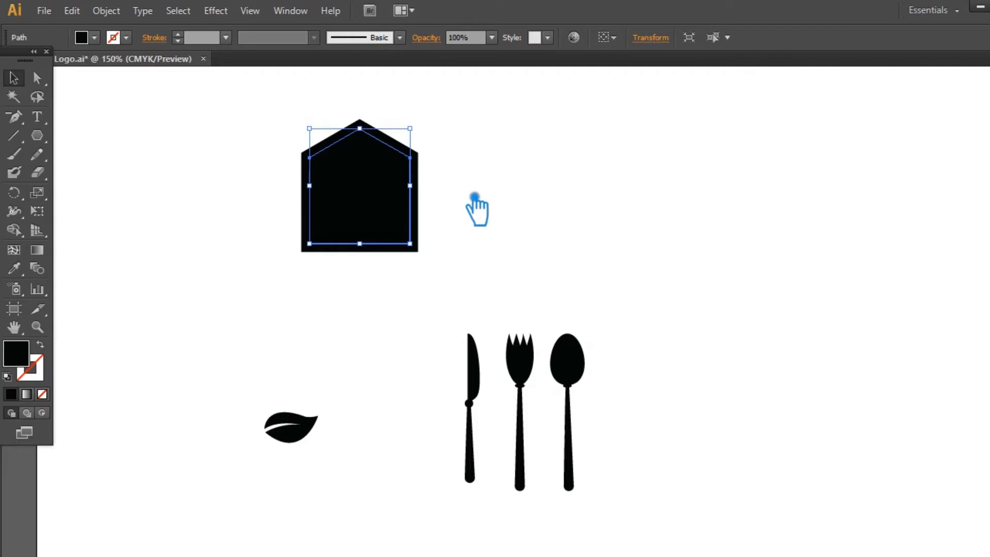
Change the fill of the inner solid house shape to dark grey.
left_click(475, 197)
left_click(396, 221)
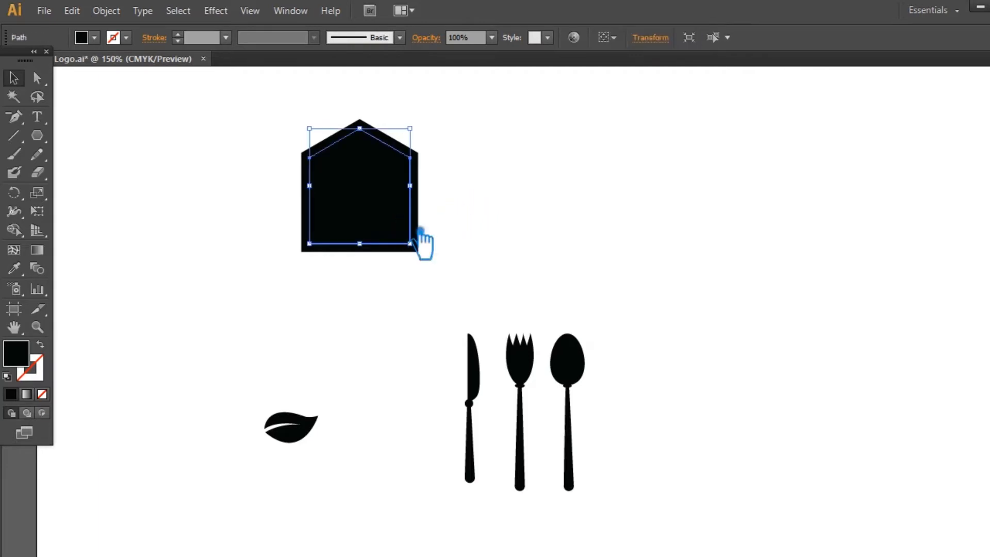
left_click(486, 261)
left_click(371, 252)
left_click(378, 217)
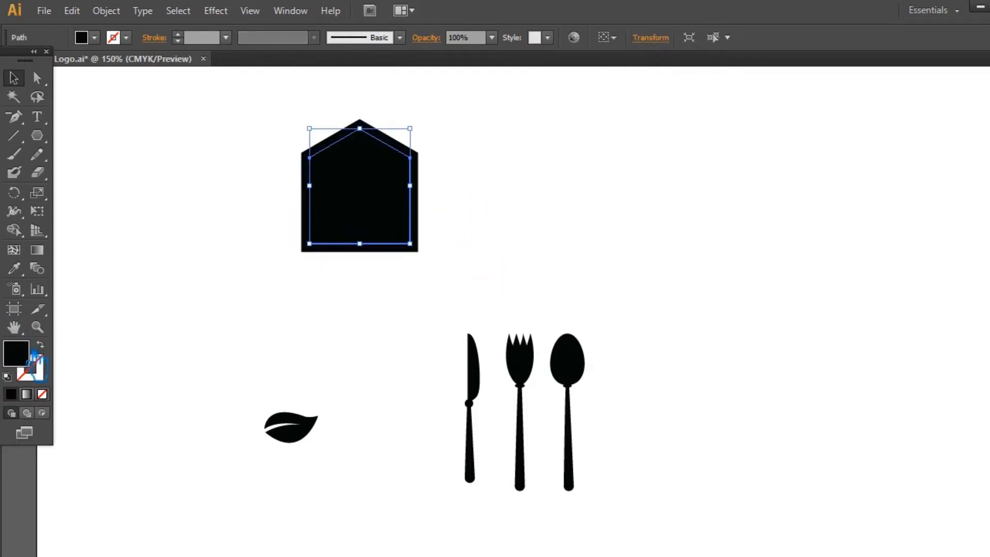
double_click(26, 353)
left_click(331, 277)
left_click(685, 131)
left_click(578, 156)
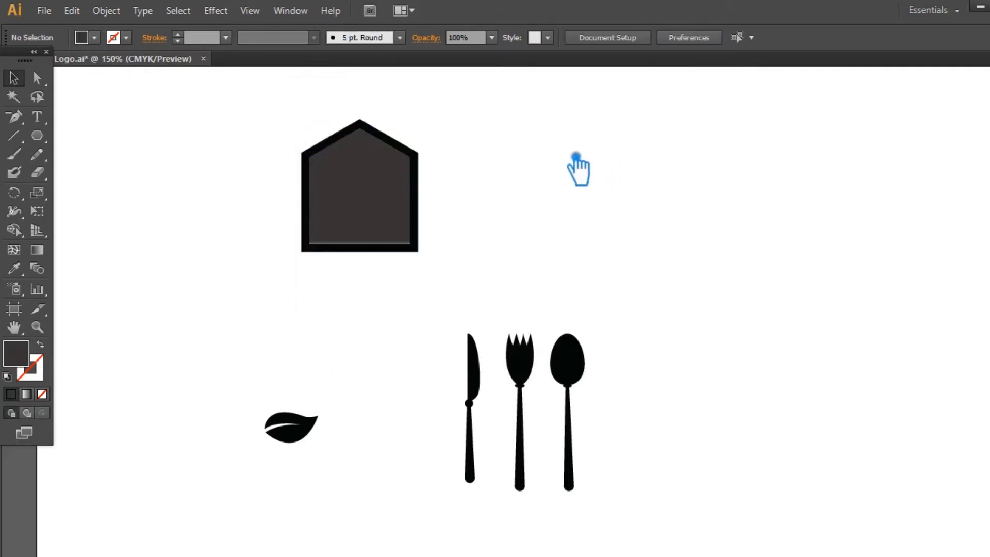
Delete the bottom edge of the black house outline, leaving the walls and roof as an open path.
left_click(369, 217)
key("a")
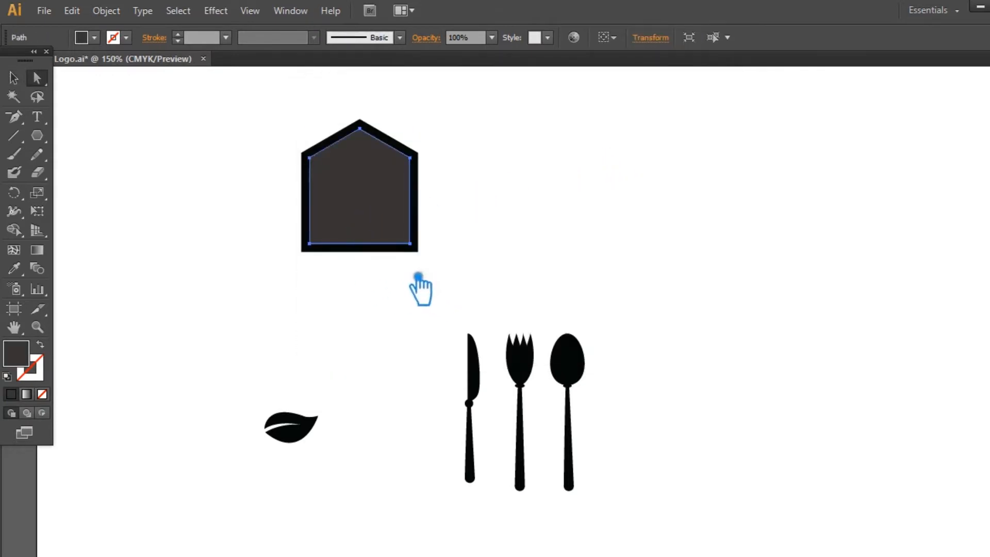
key("p")
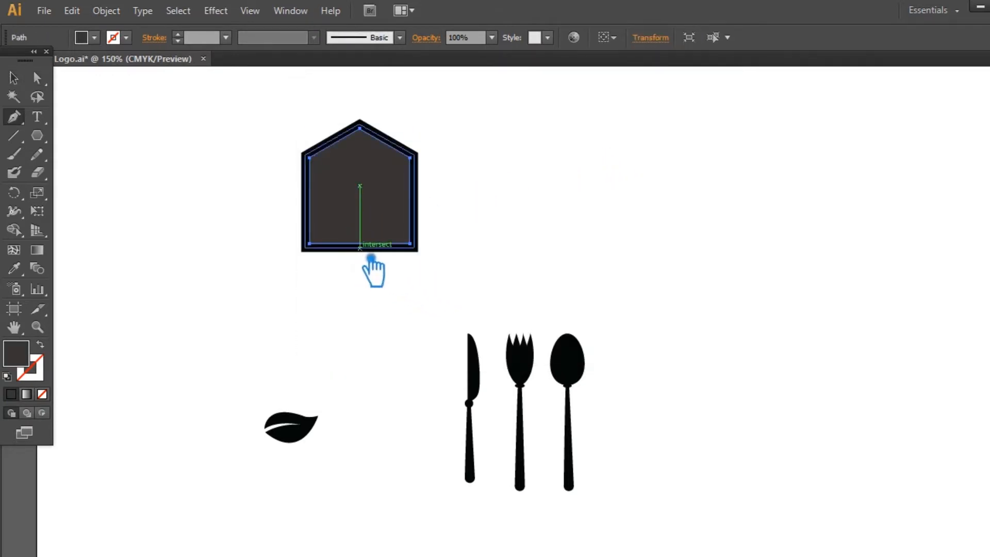
left_click(373, 254)
key("p")
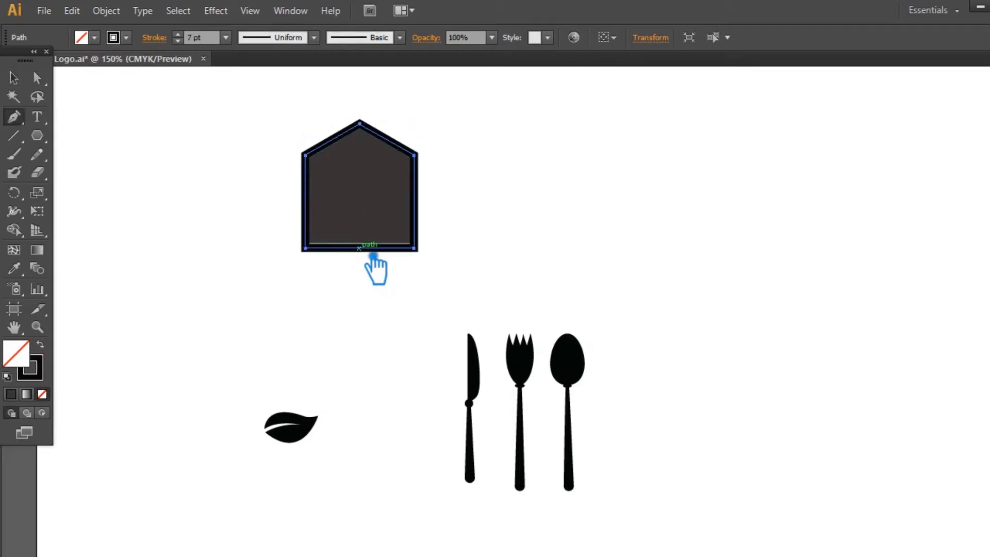
left_click(373, 254)
key("Delete")
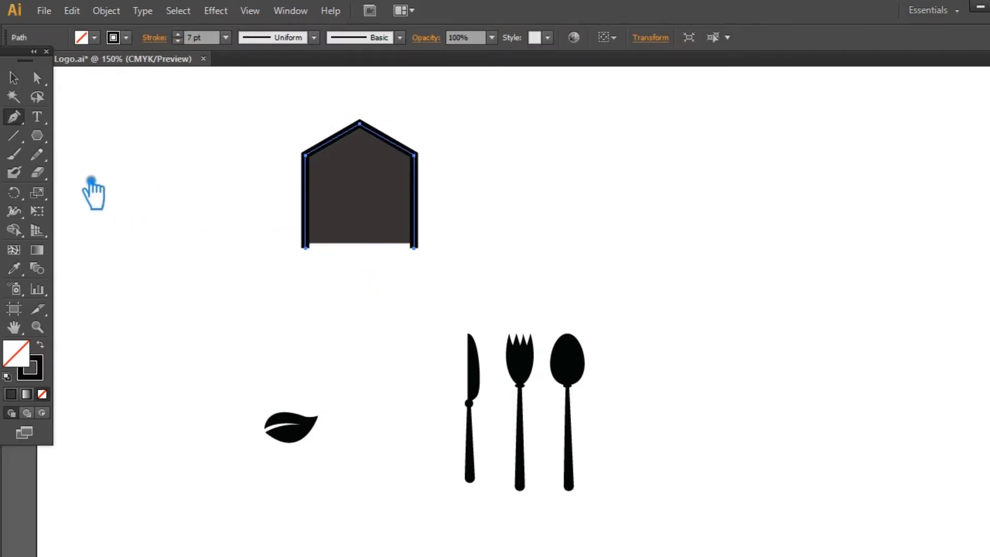
left_click(16, 78)
left_click(523, 226)
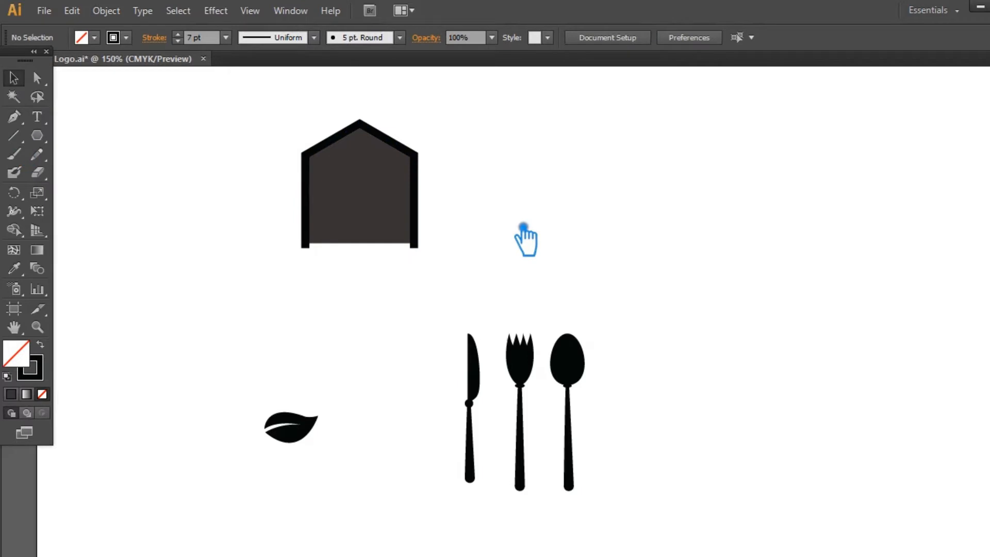
Scale up the open house outline about its centre to leave a gap around the grey shape, and save the file.
left_click(417, 154)
left_click_drag(417, 120, 438, 133)
left_click(479, 243)
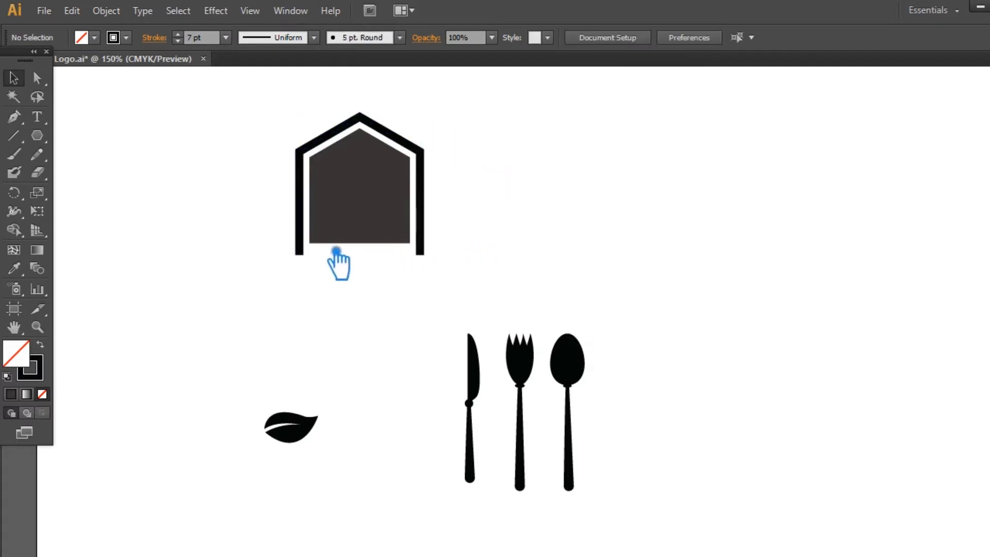
key("ctrl+s")
Move the grey house shape's two bottom anchor points down to about the ends of the outline's walls, and save the file.
key("a")
left_click(310, 243)
left_click(415, 246, "shift")
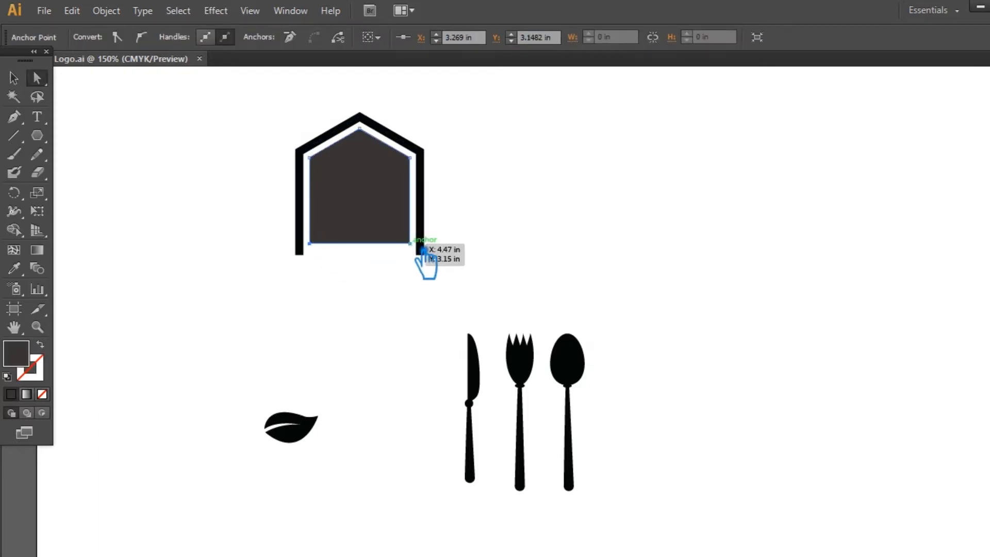
key("Down")
key("Down")
key("Down")
key("Down")
key("Down")
key("Down")
key("Down")
key("Down")
key("Down")
key("Down")
key("Down")
key("Down")
key("Down")
key("Down")
key("Down")
key("Down")
key("Down")
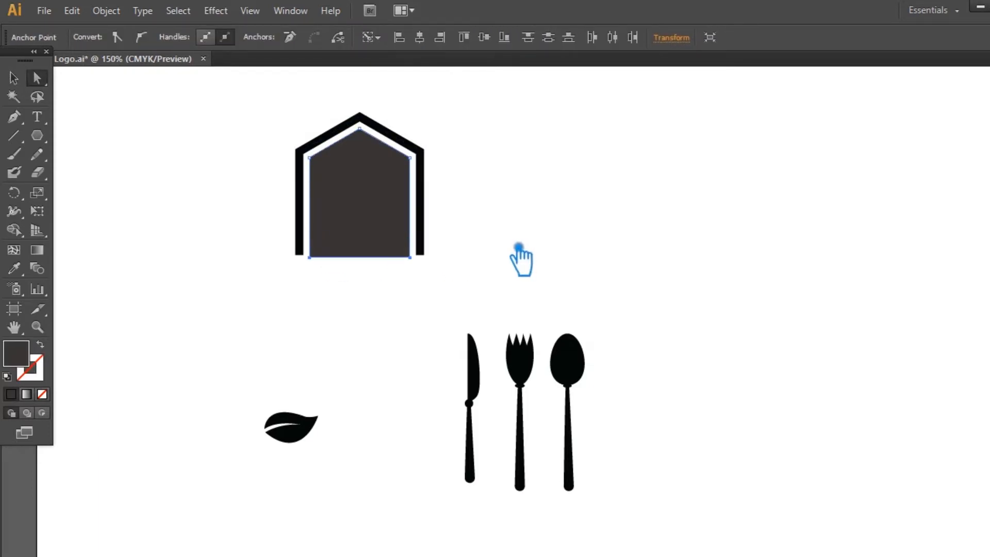
left_click(13, 78)
left_click(601, 255)
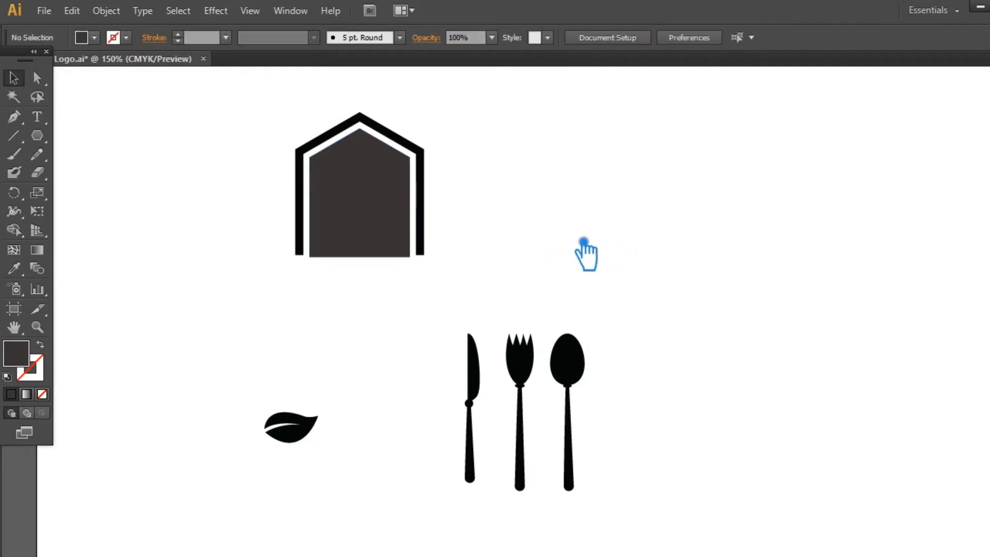
key("ctrl+s")
key("s")
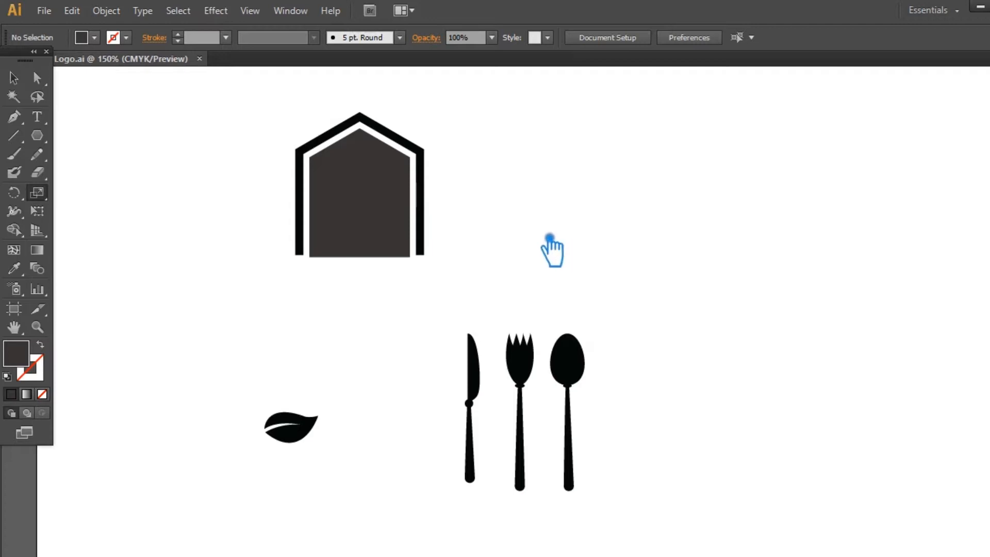
Duplicate the open outline at a slightly larger size and delete the copy's two bottom anchor points, keeping only the roof line.
left_click(433, 203)
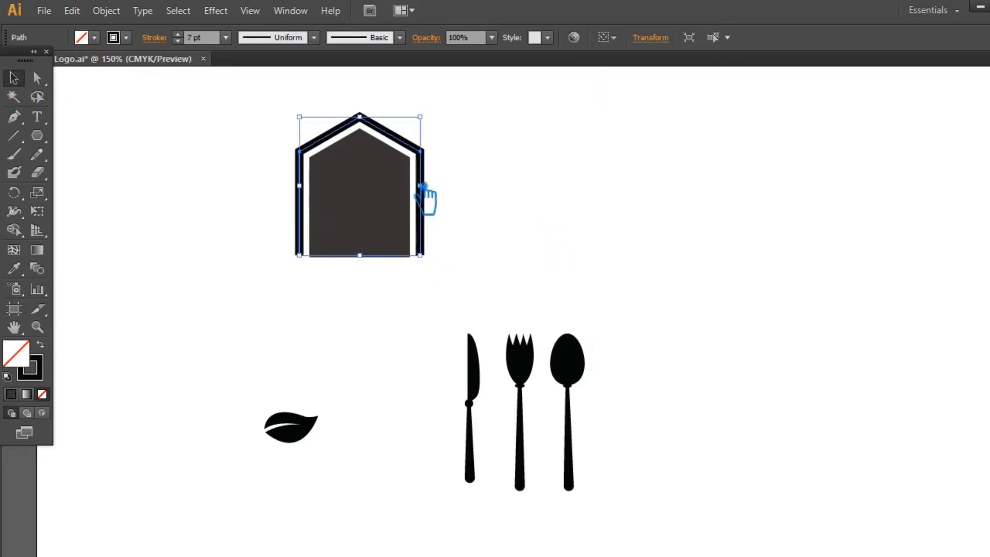
left_click_drag(427, 123, 439, 116)
key("p")
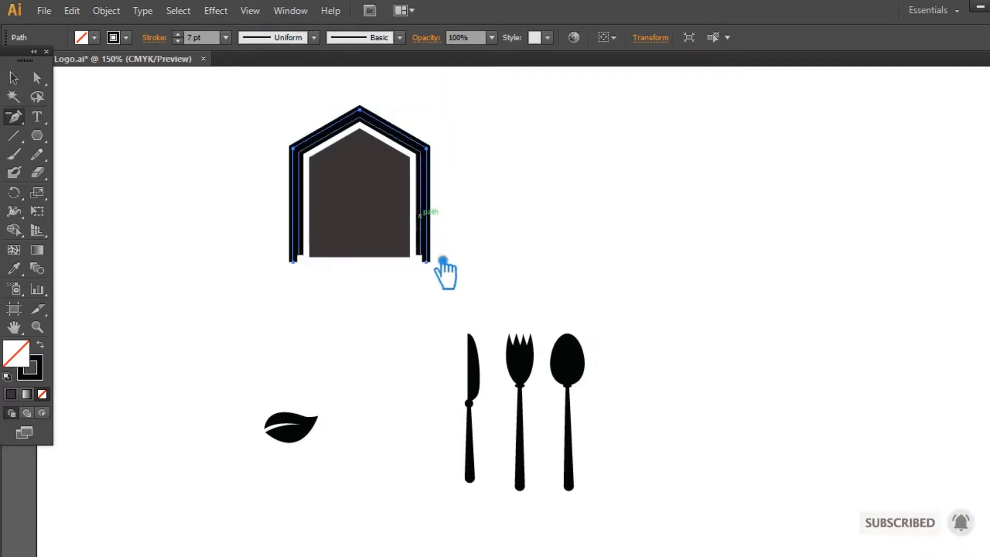
left_click(427, 262)
left_click(307, 268)
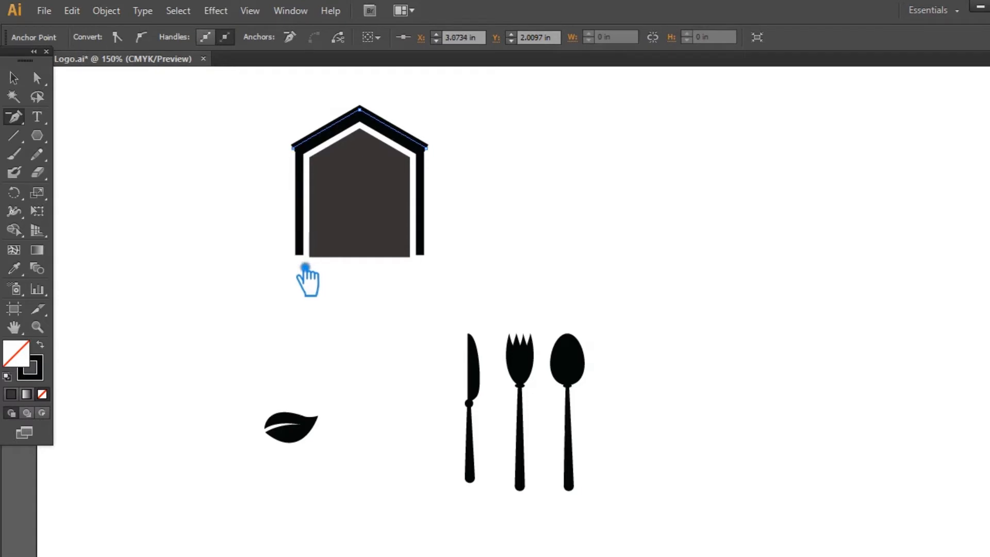
left_click(20, 80)
left_click(546, 170)
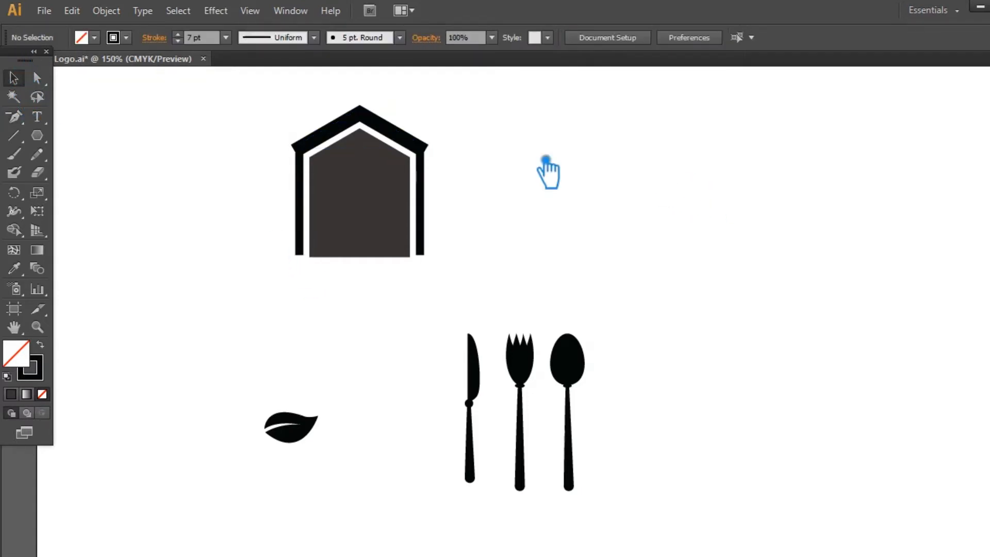
Enlarge the roof line past the walls and style it with the 15 pt. Round brush at a 0.5 pt stroke.
left_click(426, 148)
left_click_drag(431, 123, 455, 108)
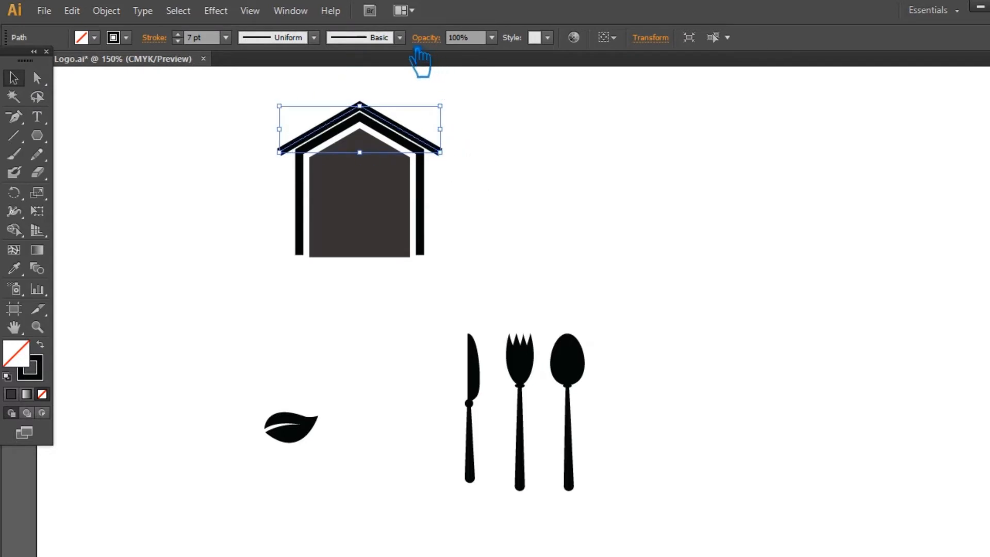
left_click(399, 37)
left_click(292, 78)
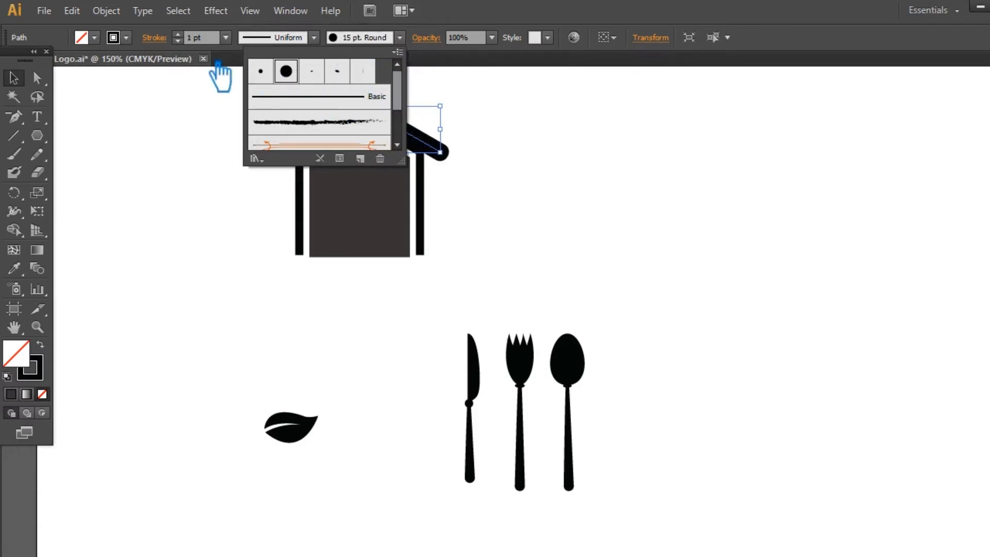
left_click(226, 37)
left_click(247, 64)
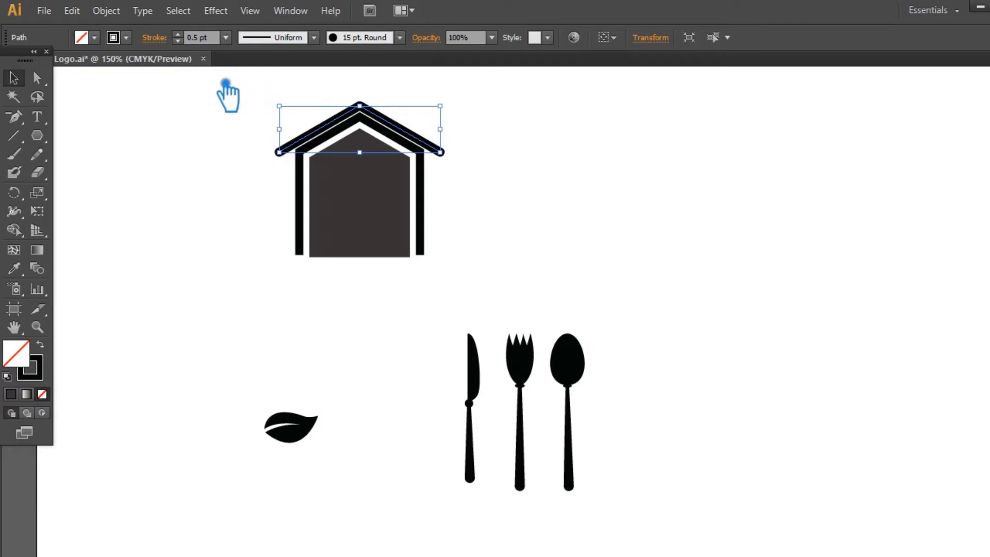
left_click(146, 132)
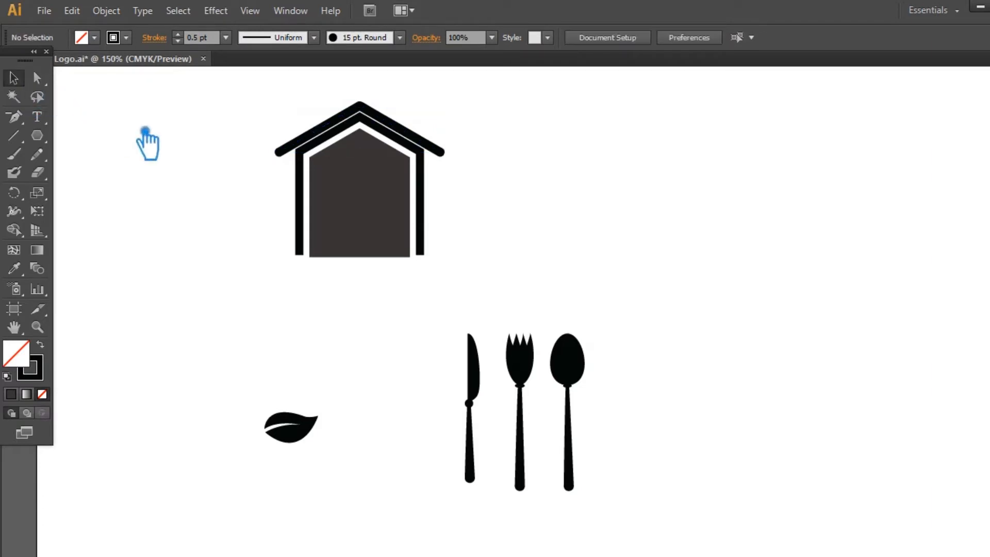
Create a six-sided polygon with a 2.2091 in radius, using the grey house shape's fill.
left_click(363, 193)
left_click(499, 192)
left_click_drag(48, 141, 111, 191)
left_click_drag(229, 254, 410, 279)
key("ctrl+z")
left_click(343, 274)
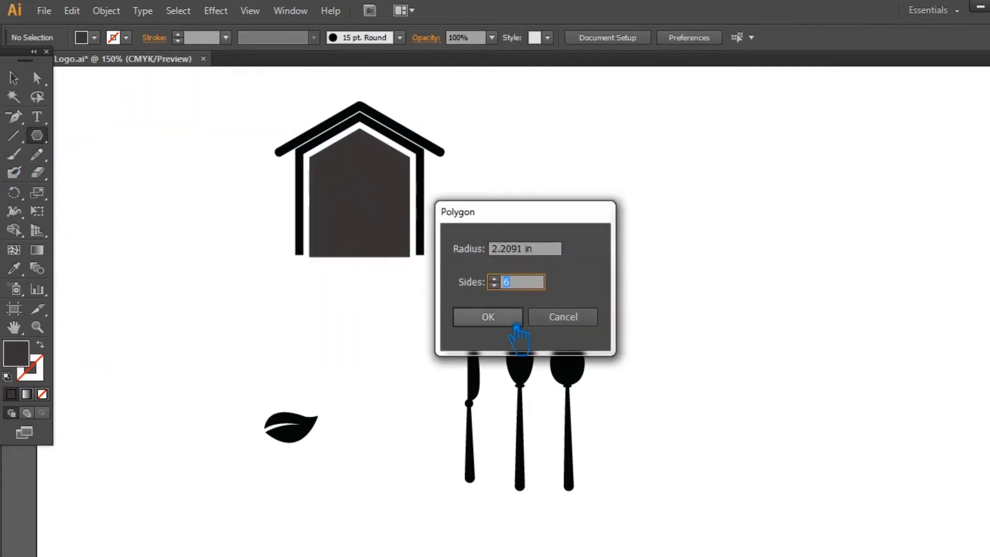
left_click(519, 328)
Scale the hexagon down and place it over the lower-left corner of the house.
left_click(14, 80)
left_click_drag(530, 112, 382, 223)
left_click_drag(331, 297, 297, 304)
Stretch the hexagon into a long banner by moving its right-hand anchor points to the right.
key("a")
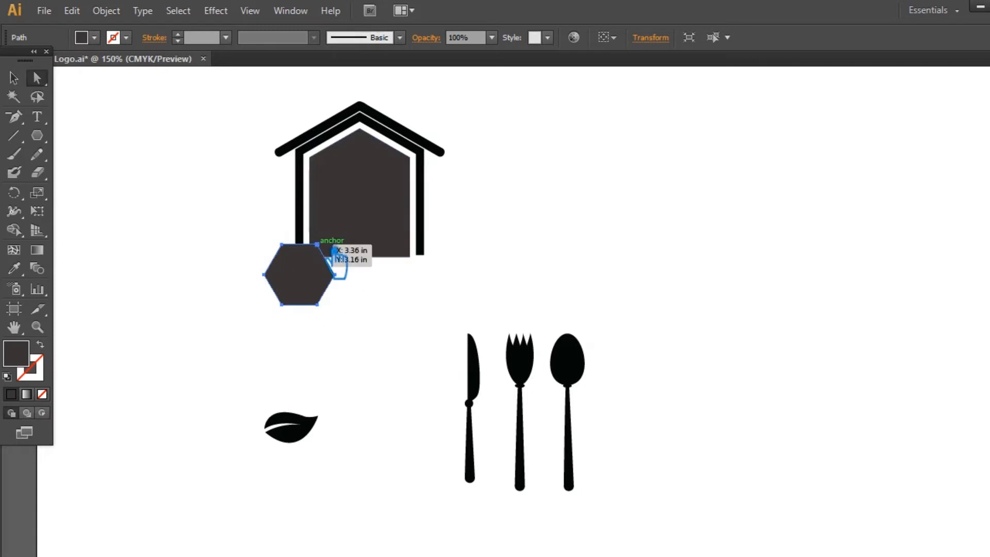
left_click(335, 274)
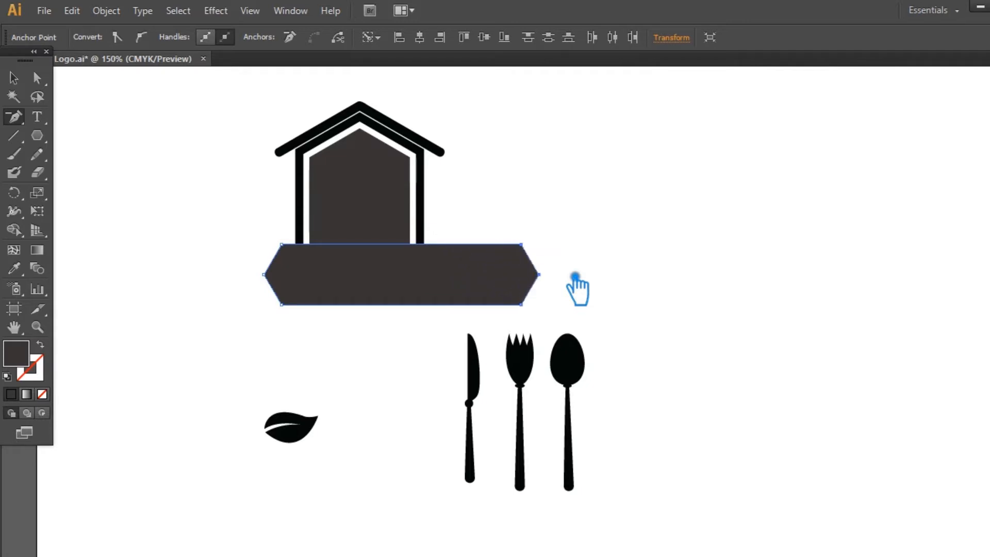
left_click(13, 78)
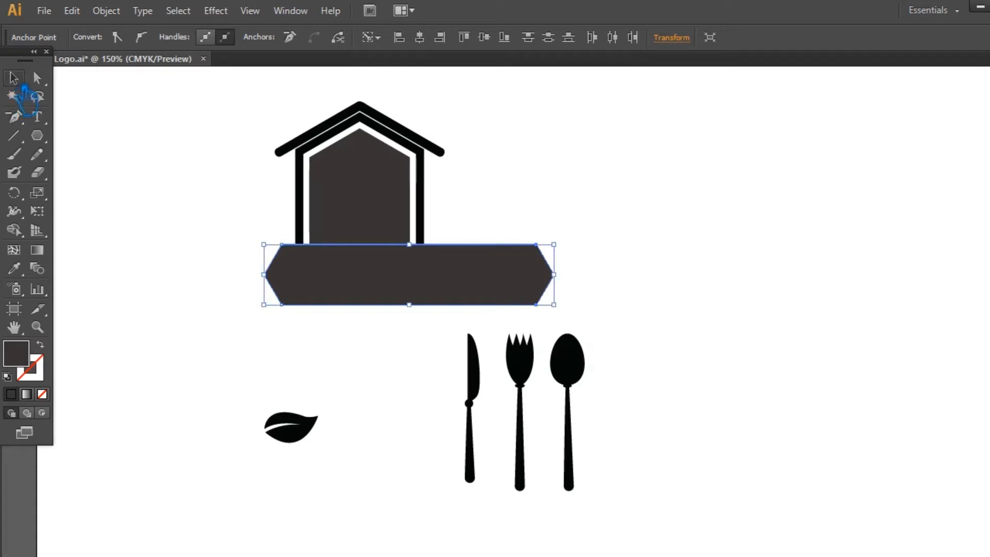
Group the house outline, roof line and grey house shape, and centre the group horizontally with the banner.
left_click(492, 217)
left_click_drag(466, 206, 264, 109)
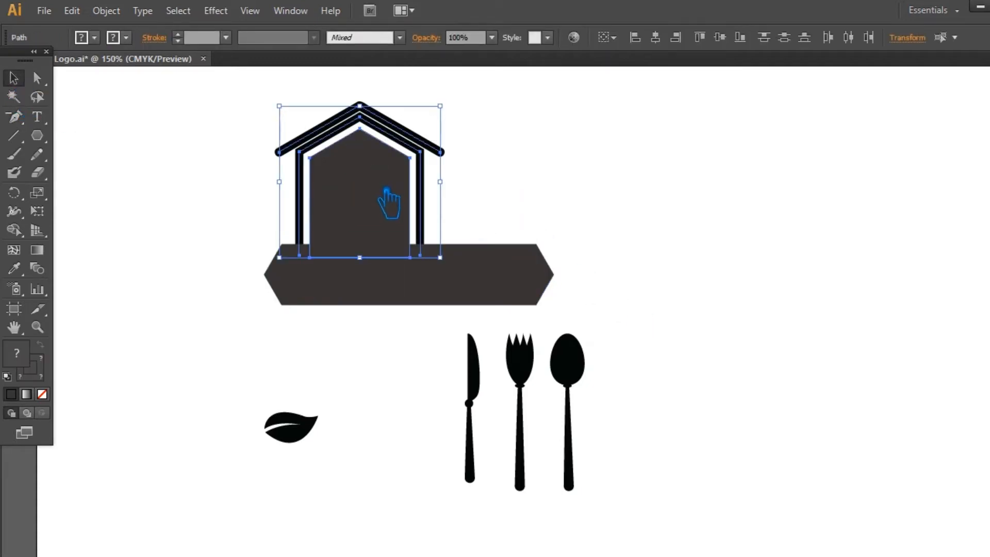
left_click(695, 244)
left_click_drag(626, 312, 250, 129)
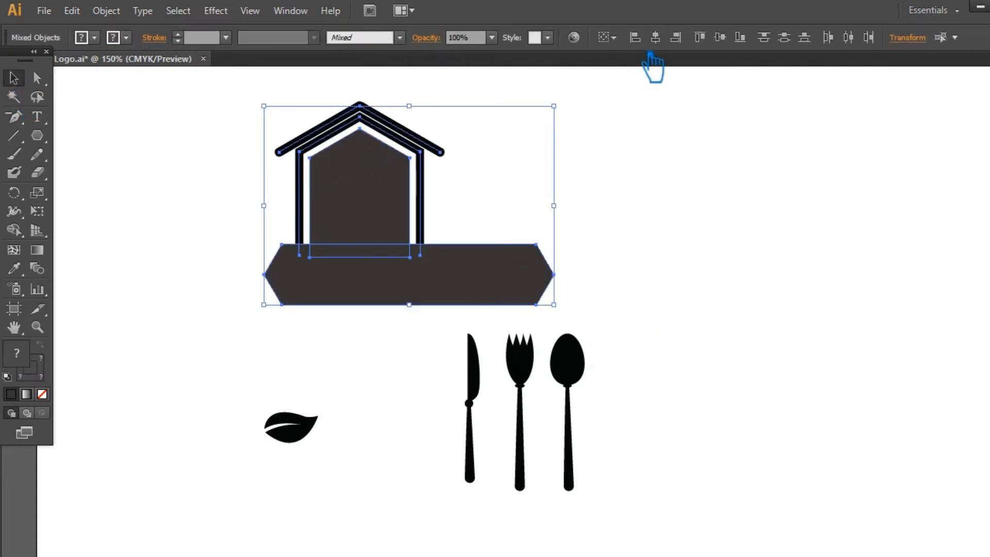
left_click(655, 37)
left_click(681, 171)
left_click(435, 182)
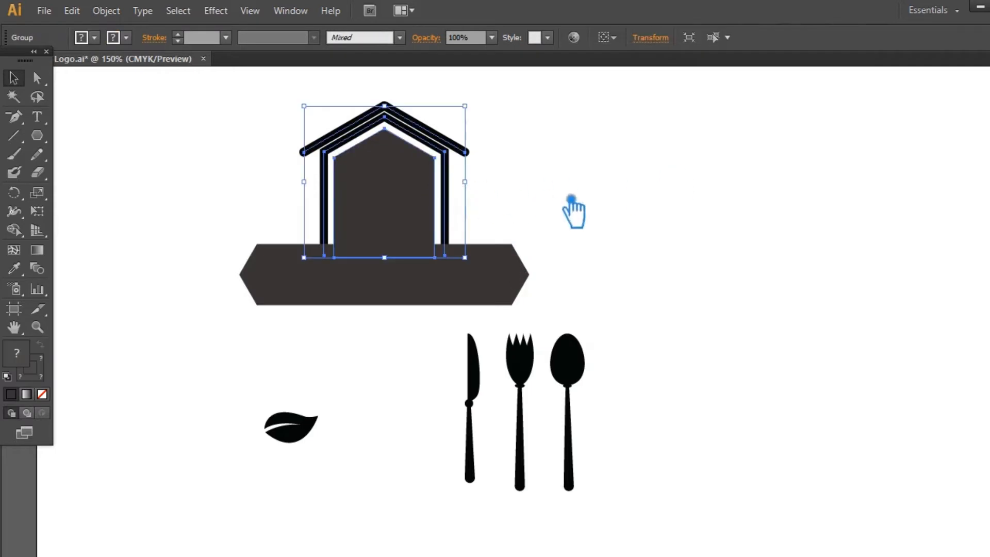
left_click(683, 205)
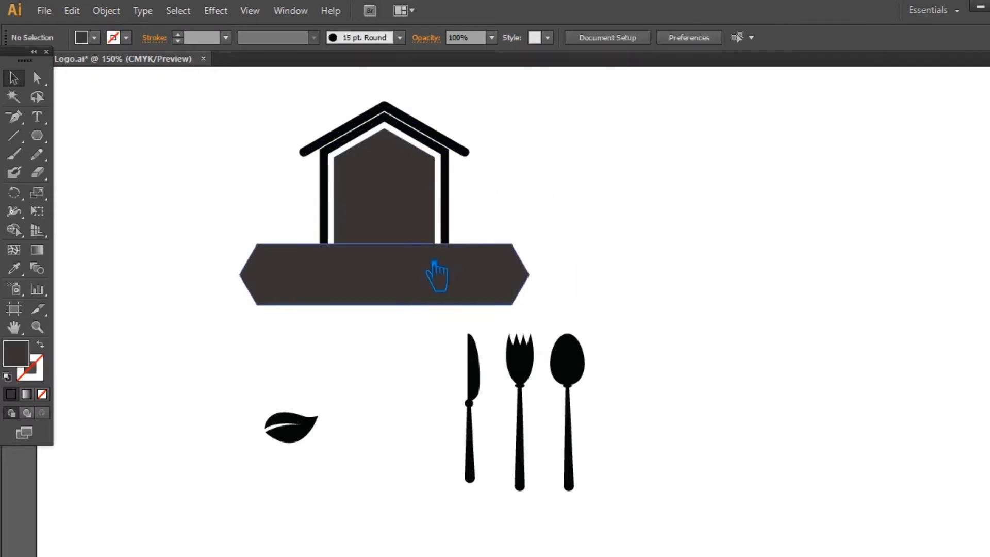
Move the house group straight up so it sits clear of the banner.
left_click(400, 206)
left_click(461, 199)
left_click_drag(413, 209, 413, 172)
left_click(553, 193)
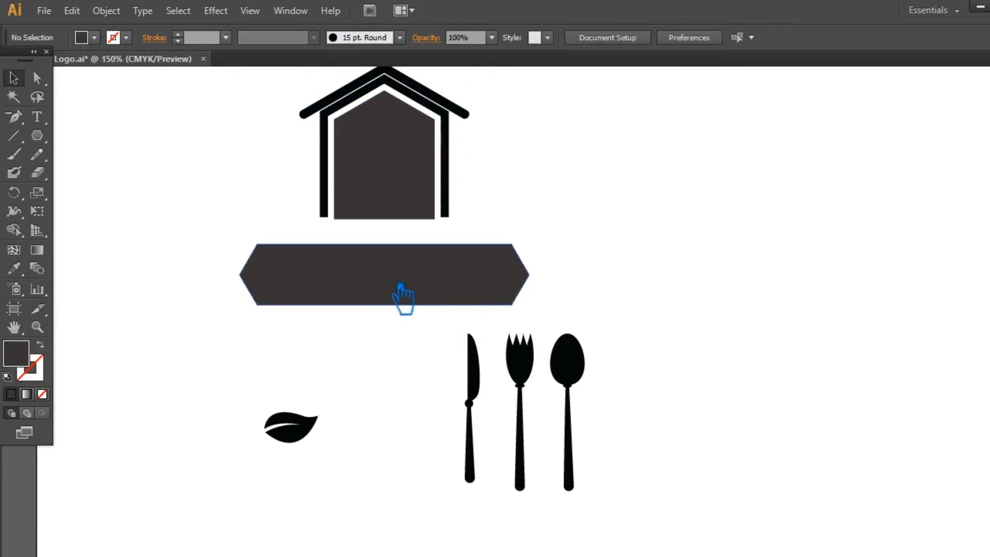
Draw a rounded rectangle spanning the banner's height and centre it horizontally with the house and banner.
left_click_drag(37, 135, 82, 150)
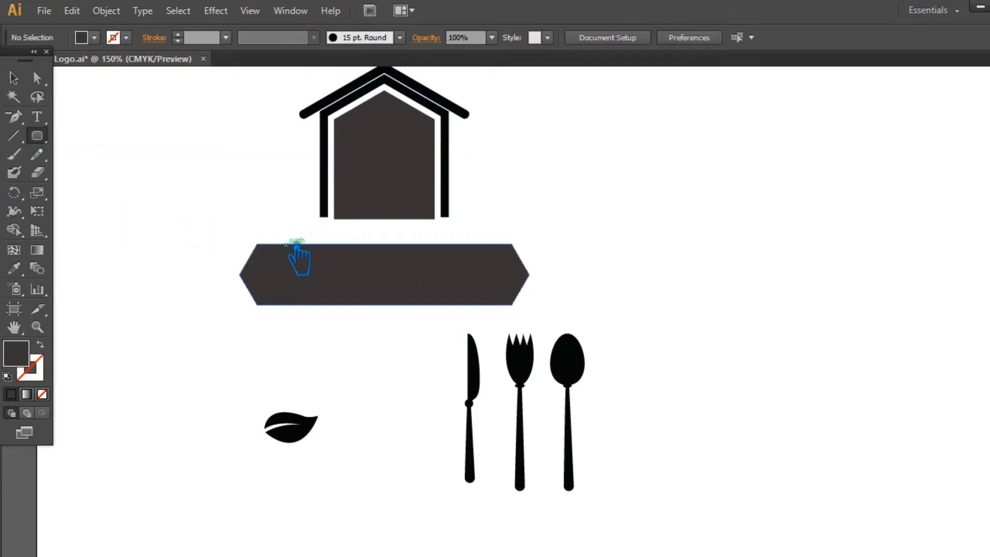
left_click_drag(286, 244, 495, 313)
left_click(13, 77)
left_click_drag(578, 308, 188, 179)
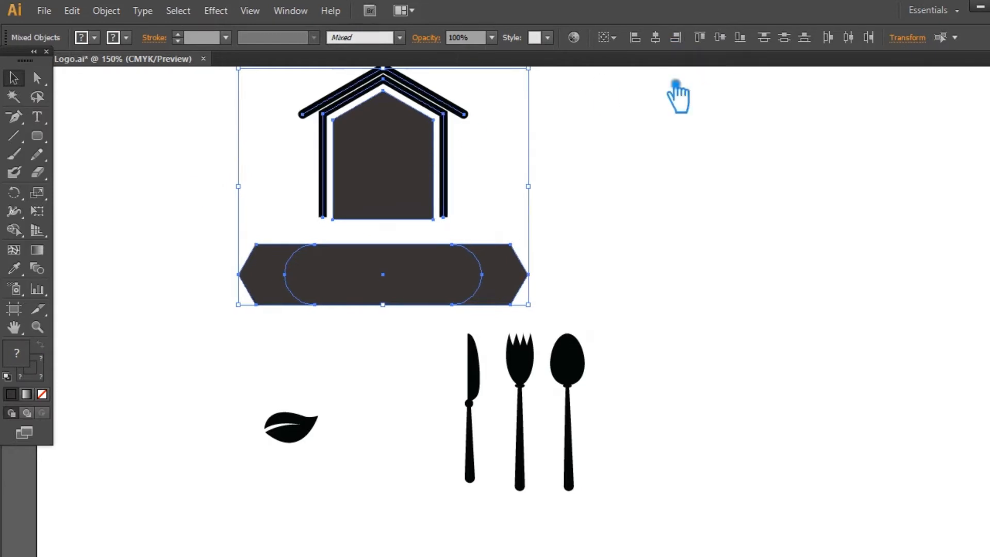
Fill the rounded rectangle with a darker, near-black colour.
left_click(400, 288)
double_click(25, 361)
left_click(330, 296)
left_click(684, 130)
left_click(709, 167)
Enlarge the rounded rectangle from its centre until it extends slightly above and below the hexagonal banner.
left_click(400, 280)
left_click_drag(483, 246, 518, 236)
left_click(594, 247)
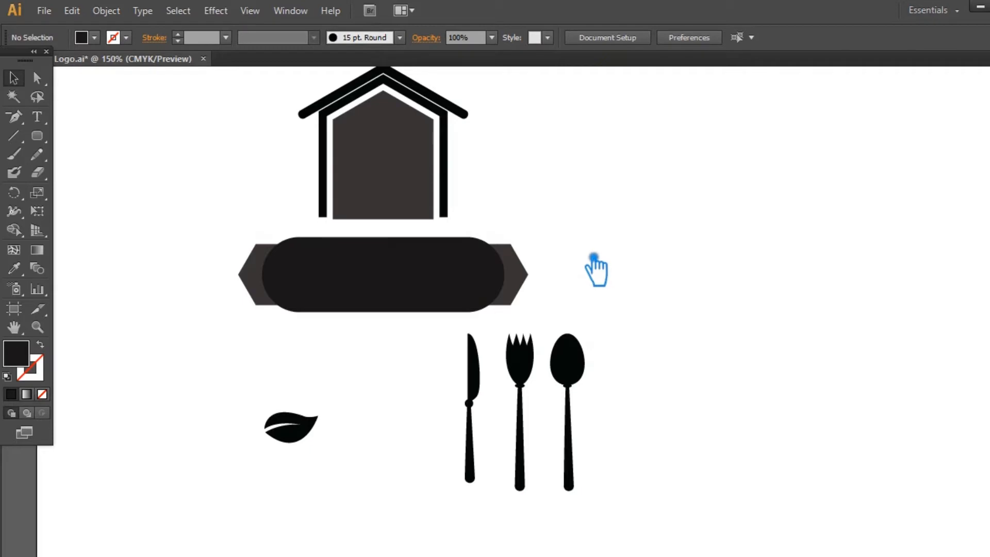
left_click(430, 267)
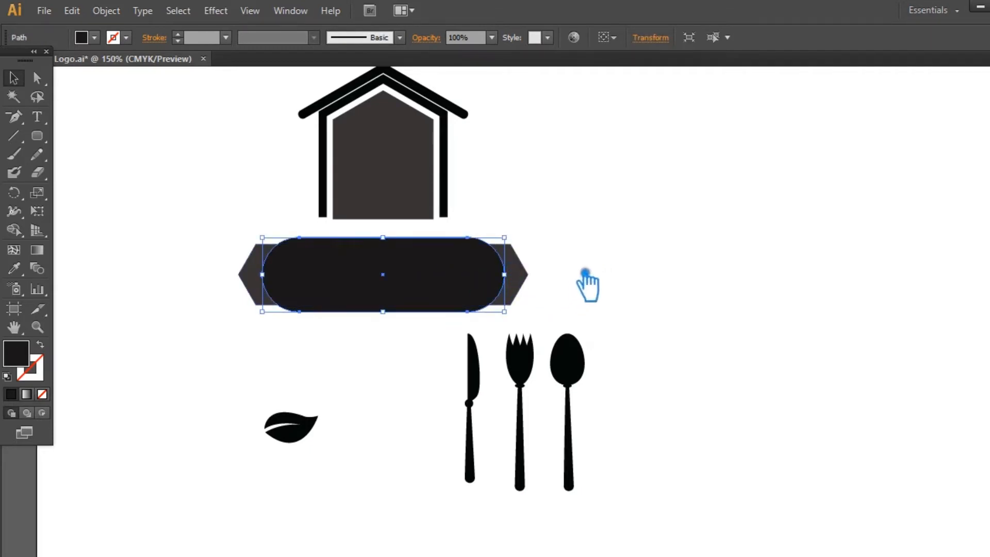
left_click(588, 250)
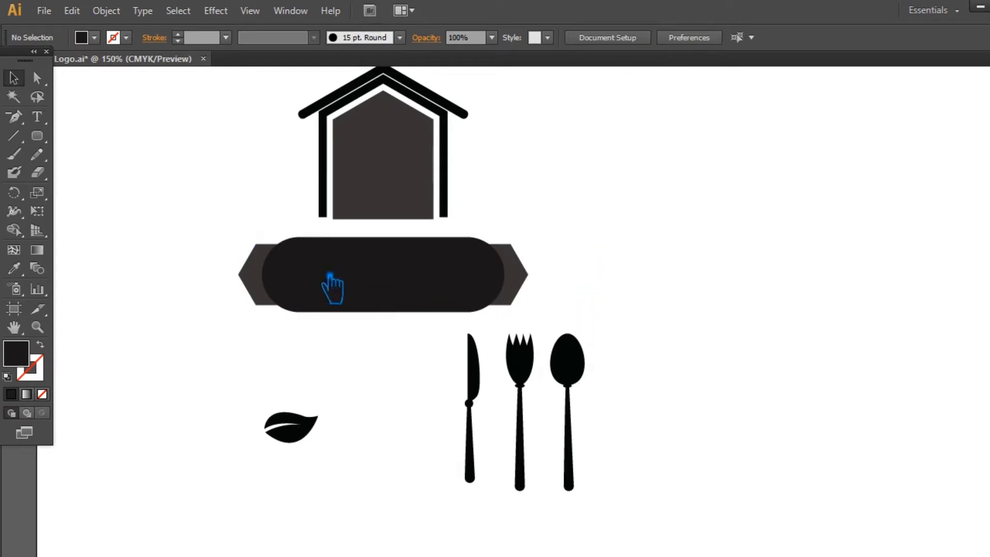
Unite the rounded rectangle and the hexagonal banner into one shape with Pathfinder.
left_click_drag(330, 276, 226, 256)
left_click(989, 423)
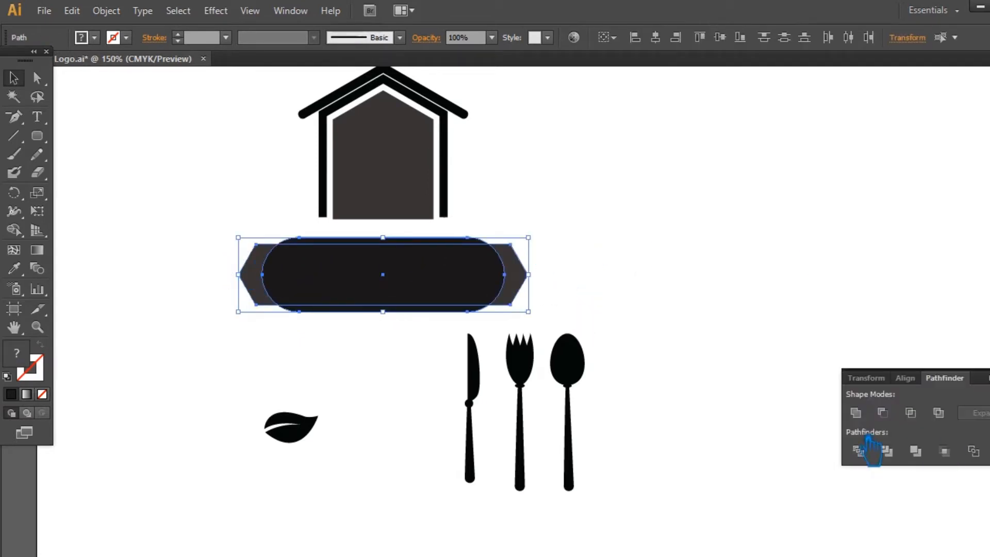
left_click(855, 412)
left_click(754, 270)
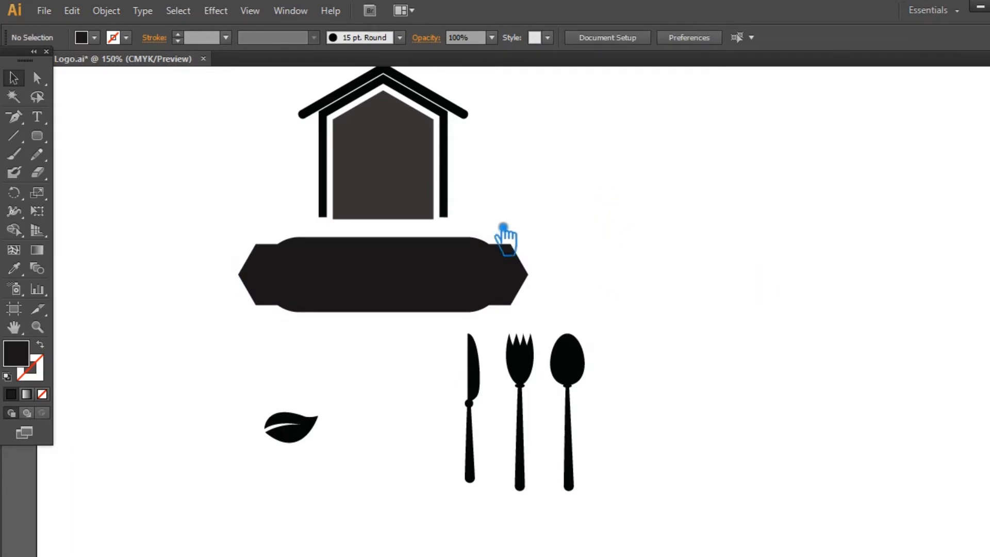
Move the house down so its base tucks behind the banner, and save the file.
left_click_drag(504, 167, 547, 136)
left_click(464, 119)
left_click(561, 144)
left_click_drag(368, 151, 371, 181)
left_click(601, 188)
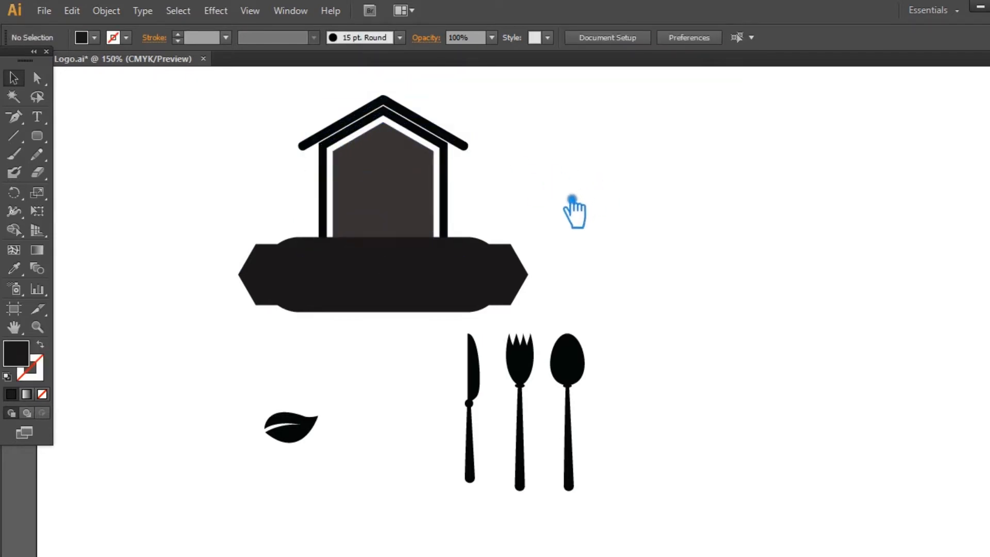
key("ctrl+s")
Place the knife, fork and spoon side by side on the grey house shape and scale the spoon down slightly.
left_click_drag(616, 425, 357, 207)
left_click(678, 384)
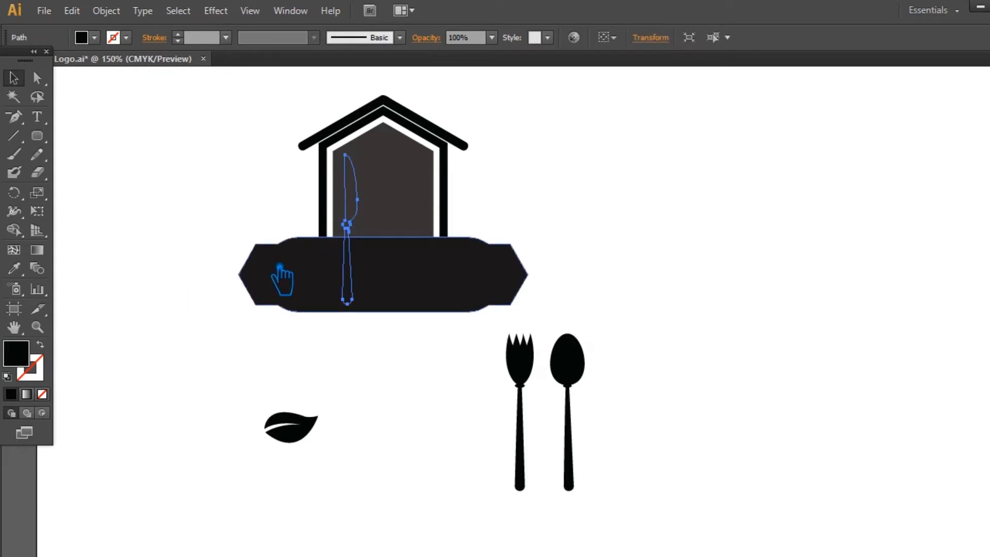
left_click(646, 430)
mouse_move(645, 430)
left_mouse_down()
mouse_move(530, 369)
mouse_move(446, 254)
mouse_move(710, 304)
mouse_move(420, 227)
mouse_move(396, 197)
left_mouse_up()
left_click(718, 309)
left_click(588, 229)
left_click_drag(455, 211, 434, 198)
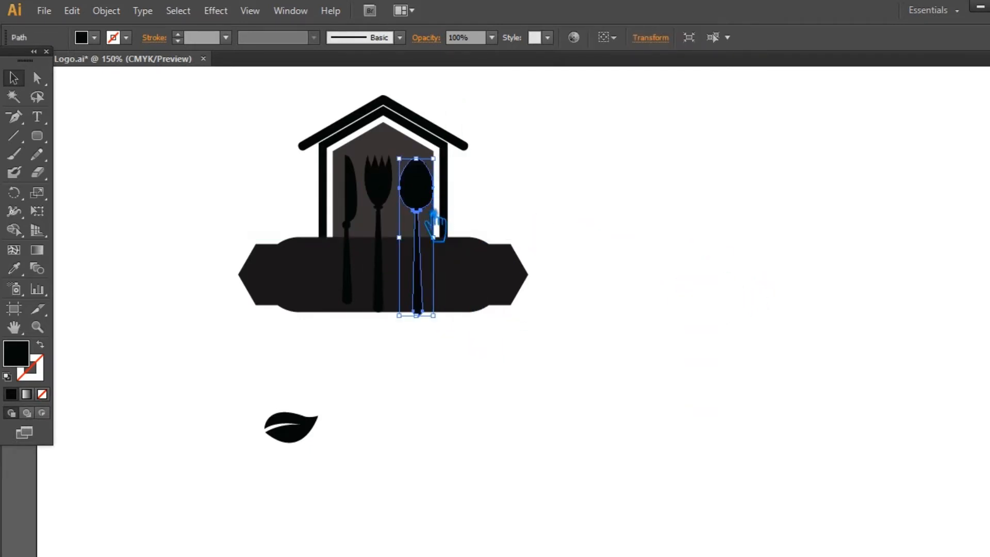
left_click_drag(433, 315, 432, 306)
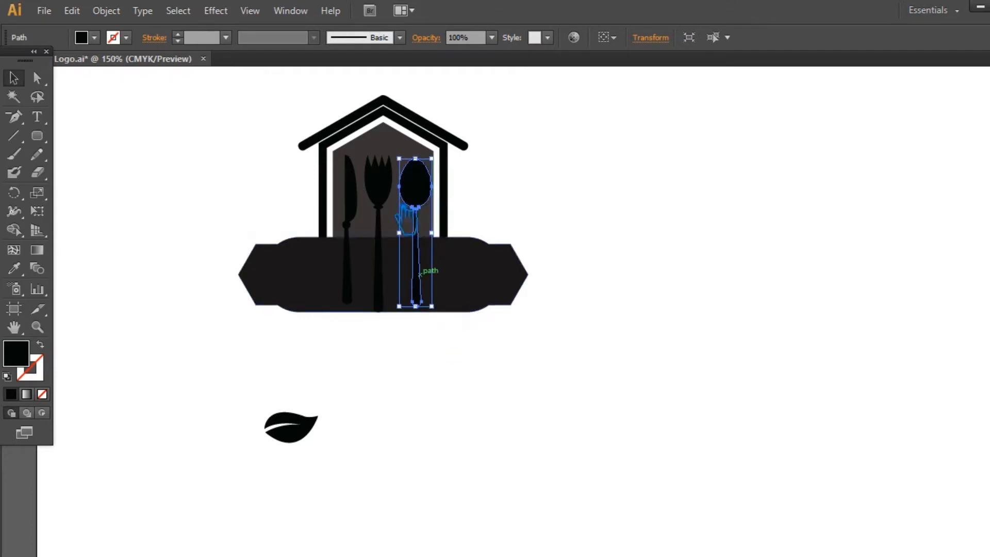
Subtract the knife, fork and spoon from the grey house shape and send the result to the back.
left_click(376, 189, "shift")
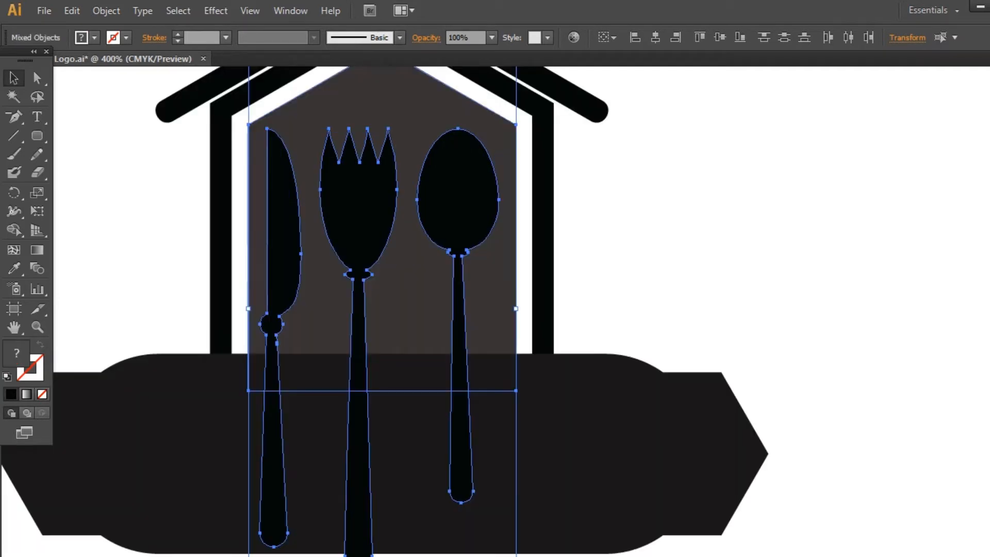
key("ctrl+shift+F9")
left_click(882, 413)
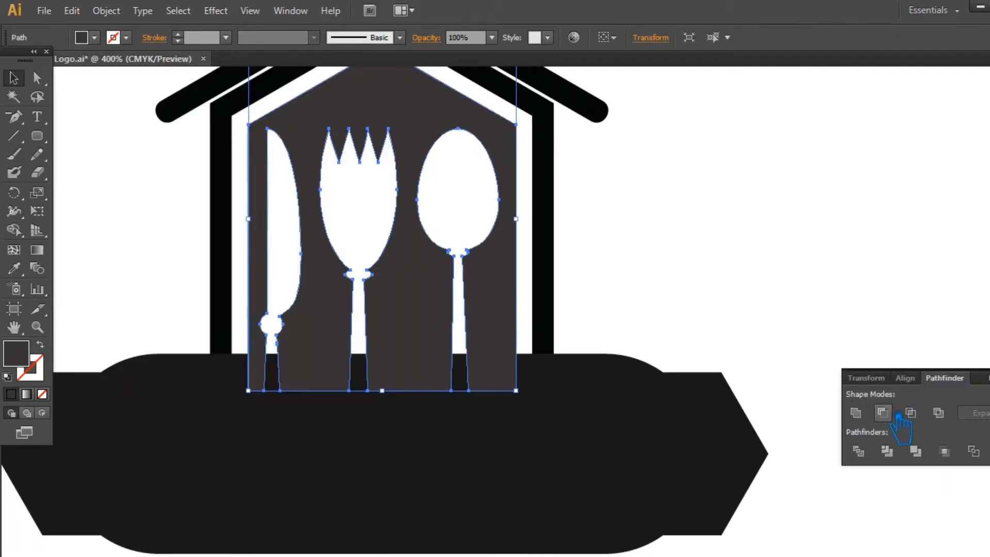
left_click(986, 376)
key("ctrl+shift+bracketleft")
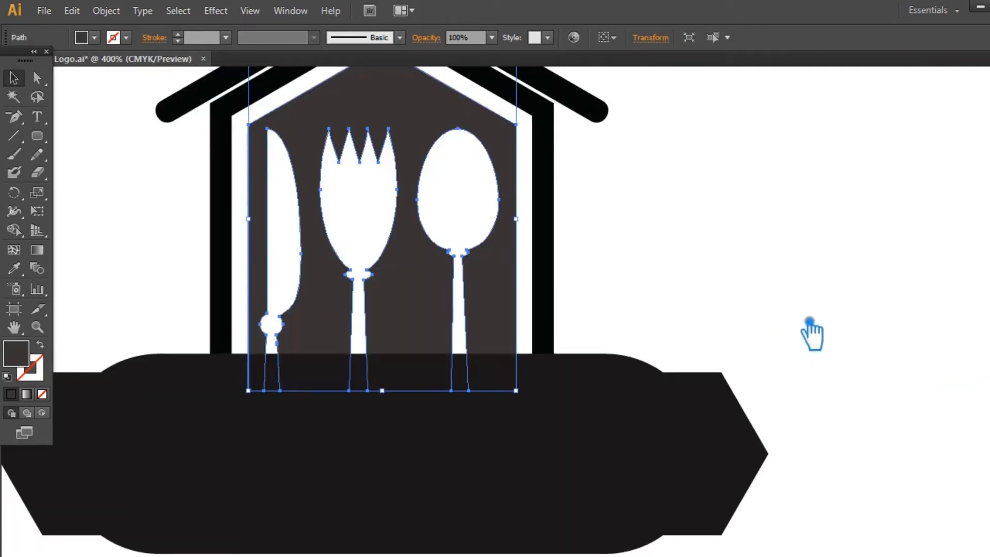
Show the rulers, place horizontal guides along the banner's upper and lower edges, and save the file.
left_click(688, 438)
scroll(848, 357, "down", 2)
scroll(884, 336, "left", 3)
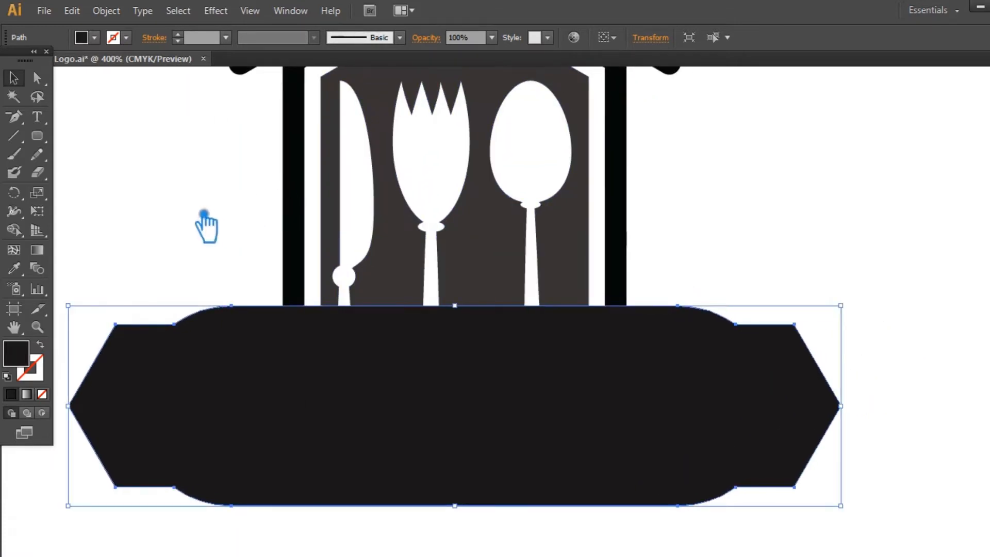
left_click(181, 205)
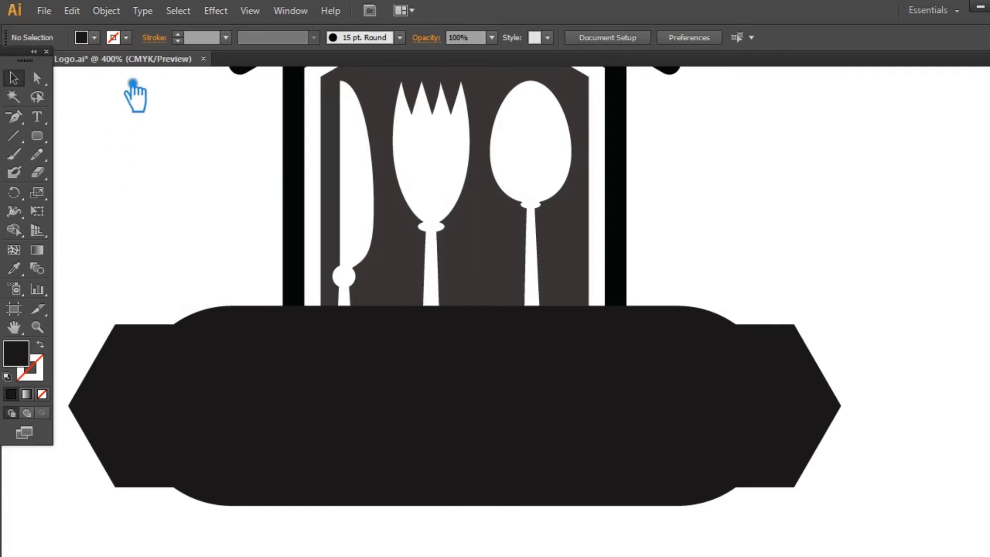
key("ctrl+r")
left_click_drag(146, 83, 230, 307)
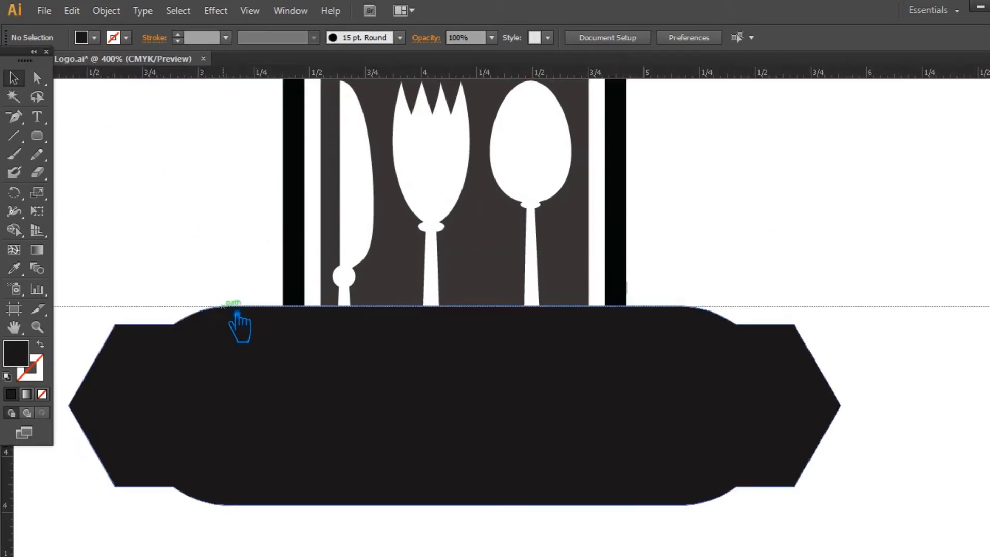
left_click_drag(172, 80, 222, 511)
key("ctrl+s")
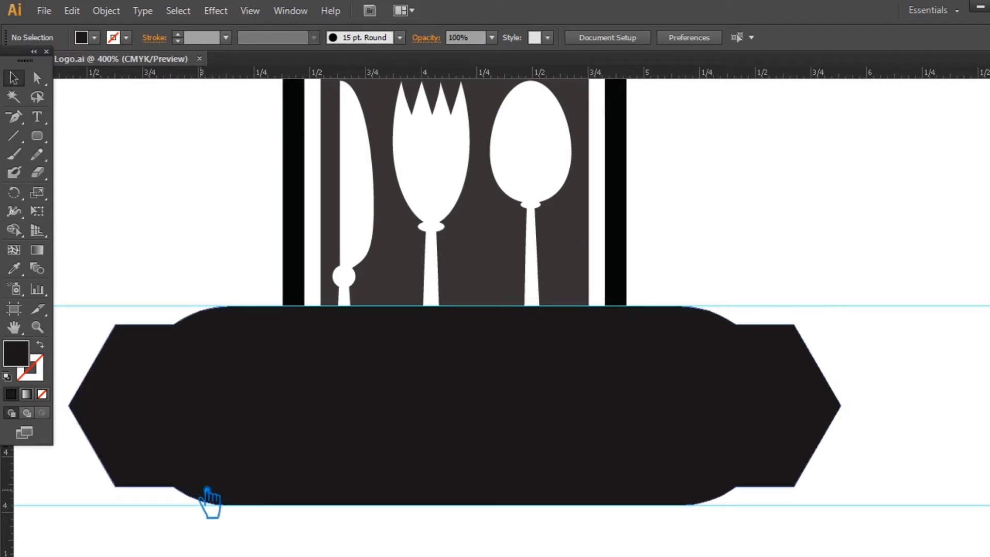
left_click_drag(15, 116, 96, 170)
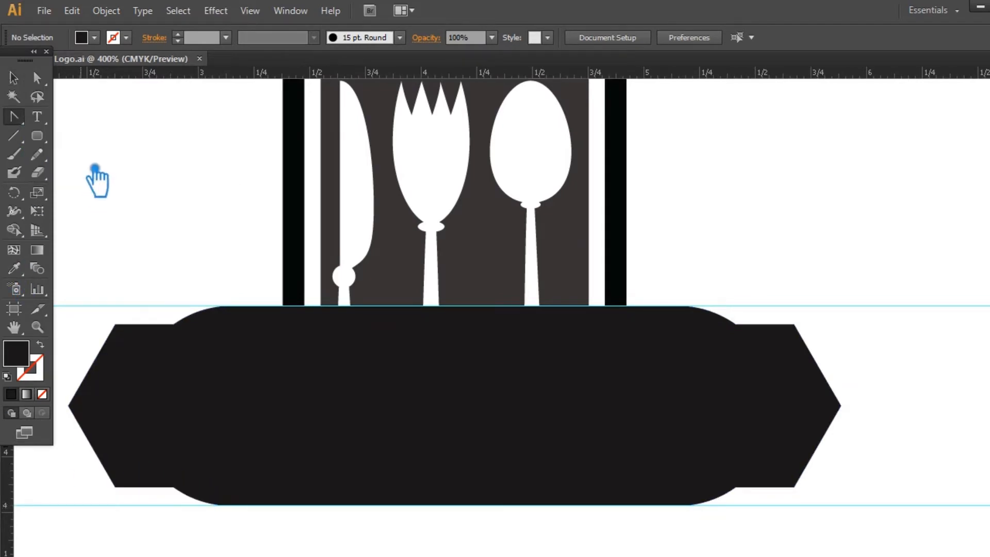
left_click_drag(82, 411, 90, 490)
key("ctrl+z")
Add guides equally above and below the banner's left tip using a temporary rectangle, delete the rectangle and save the file.
left_click_drag(128, 231, 123, 365)
left_click_drag(49, 135, 87, 137)
left_click_drag(81, 394, 126, 446)
key("v")
left_click_drag(101, 253, 95, 447)
left_click(104, 425)
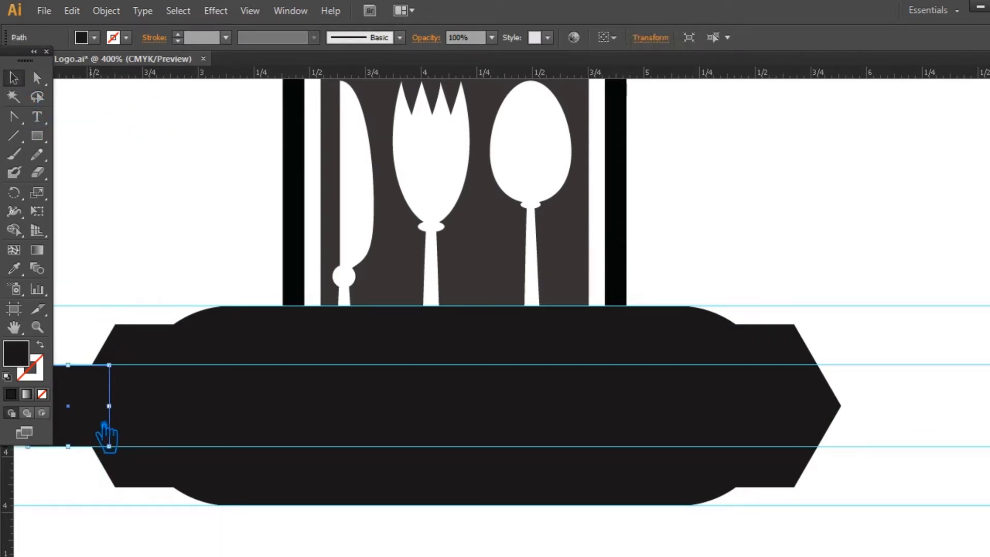
key("Delete")
key("ctrl+s")
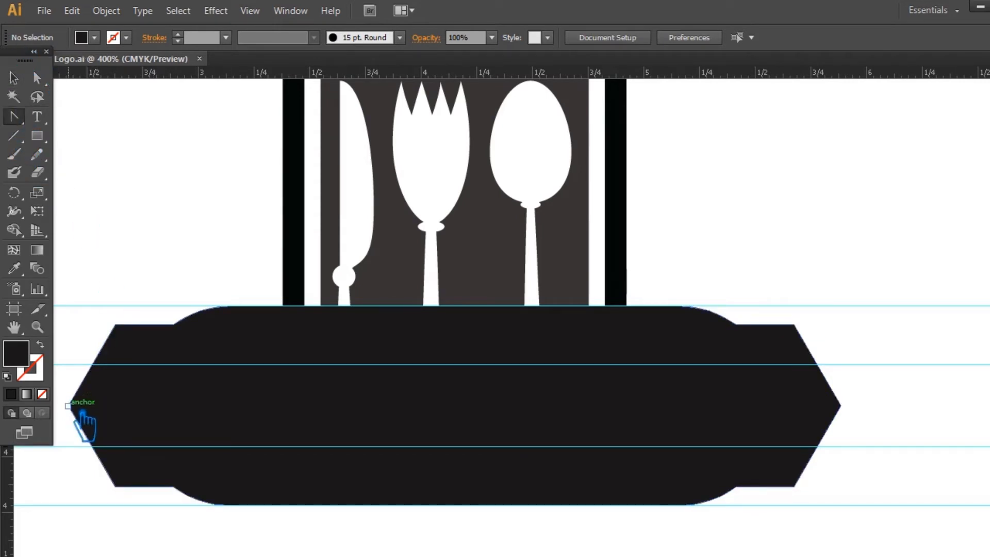
Convert the banner's left tip to a smooth curve with its handles reaching the two inner guides.
left_click(86, 401)
left_click_drag(82, 410, 84, 452)
left_click(848, 408)
left_click(667, 324)
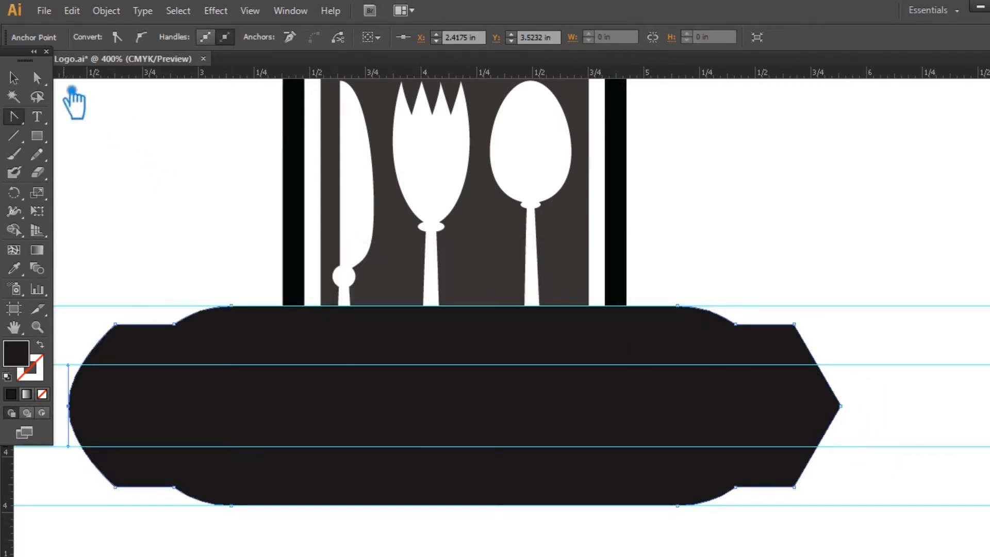
Round off the banner's right tip with a curved shape matching the left end.
left_click(36, 77)
left_click(841, 406)
left_click(15, 117)
left_click_drag(840, 406, 851, 378)
key("ctrl+z")
key("ctrl+z")
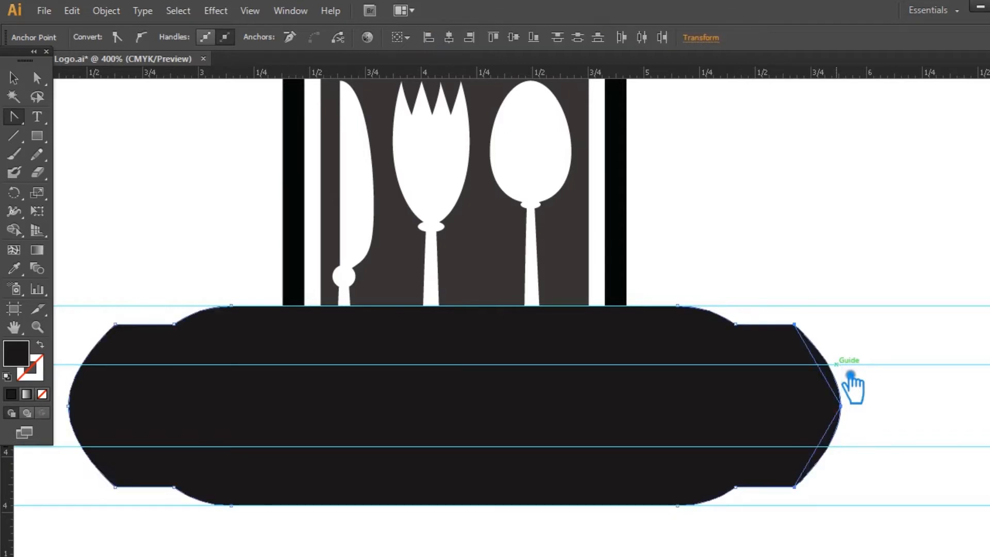
left_click(824, 210)
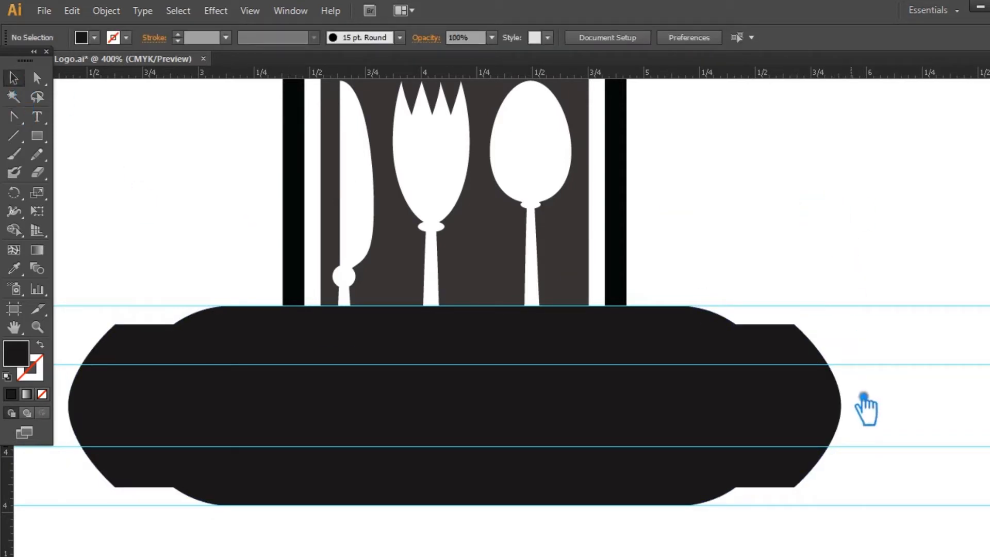
Unite the curved right end piece with the banner using Pathfinder.
left_click(825, 400)
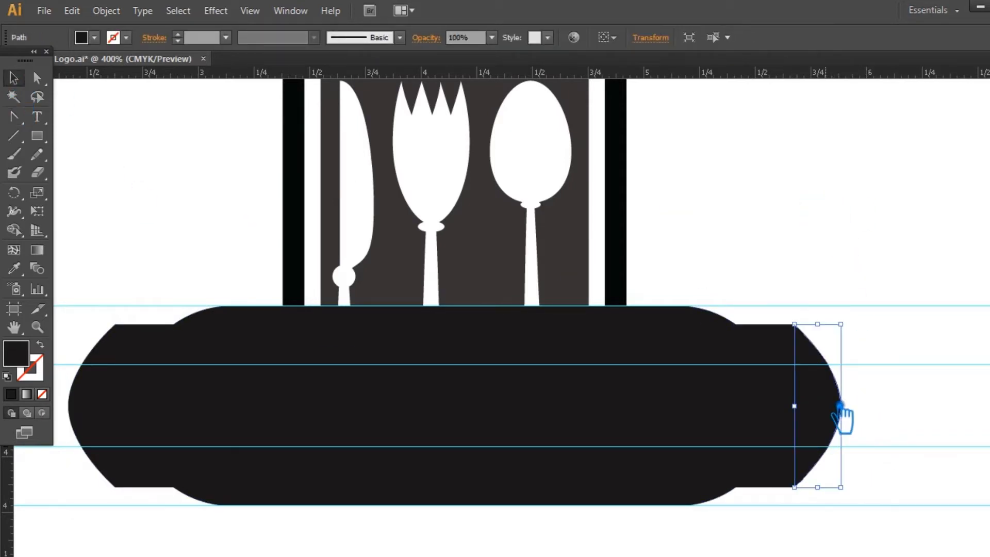
left_click_drag(921, 500, 775, 297)
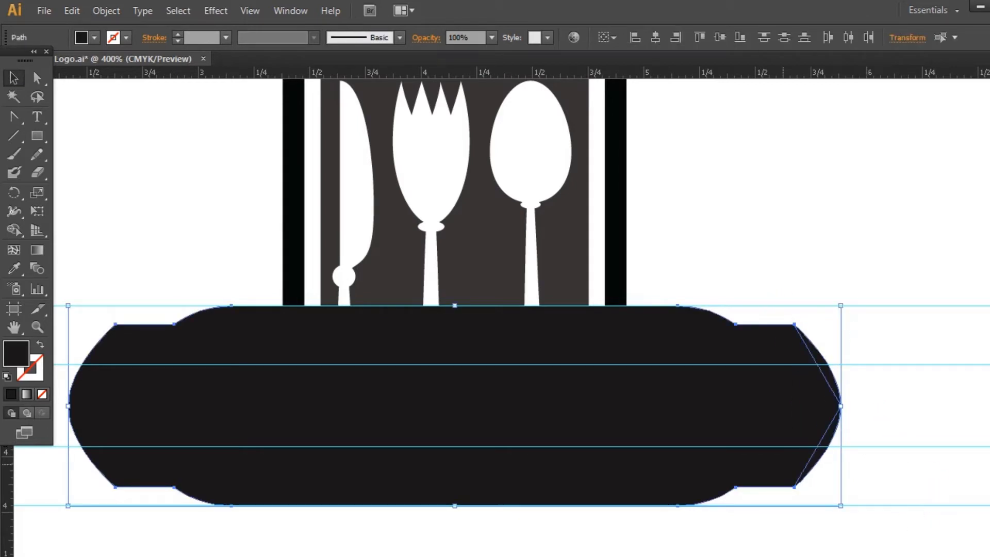
key("ctrl+shift+F9")
left_click(857, 413)
key("ctrl+shift+F9")
left_click(964, 350)
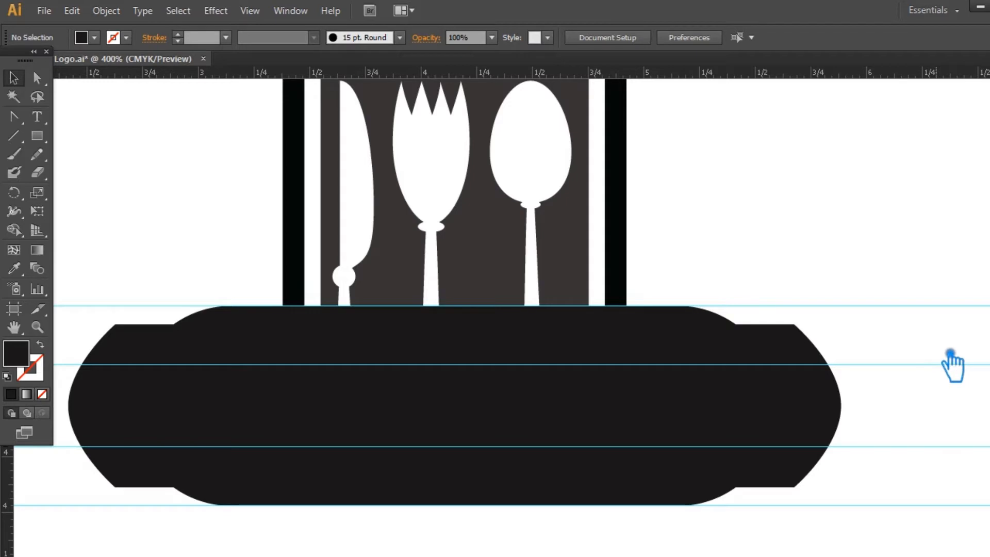
Choose the Type tool and set the fill colour to light pink FFDEDE.
left_click(37, 117)
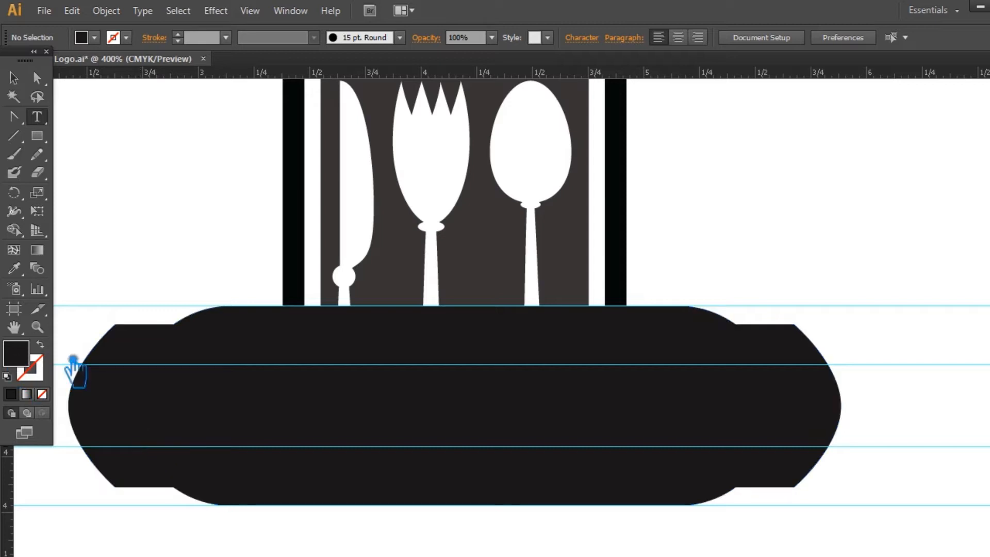
double_click(16, 354)
left_click(344, 147)
left_click_drag(344, 147, 344, 124)
left_click(689, 132)
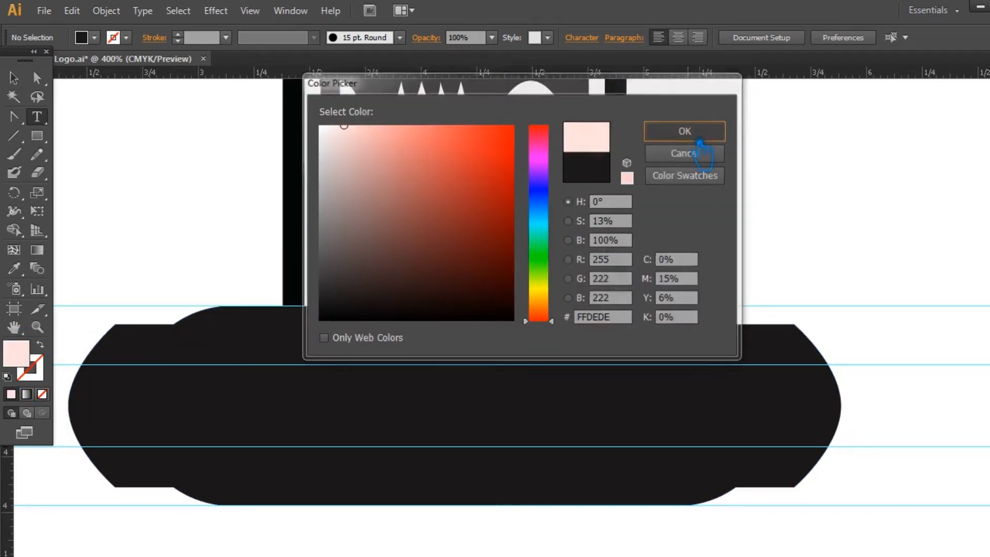
Add the text RESTAURANT NAME on the banner in the Racon font at 24 pt.
left_click(170, 418)
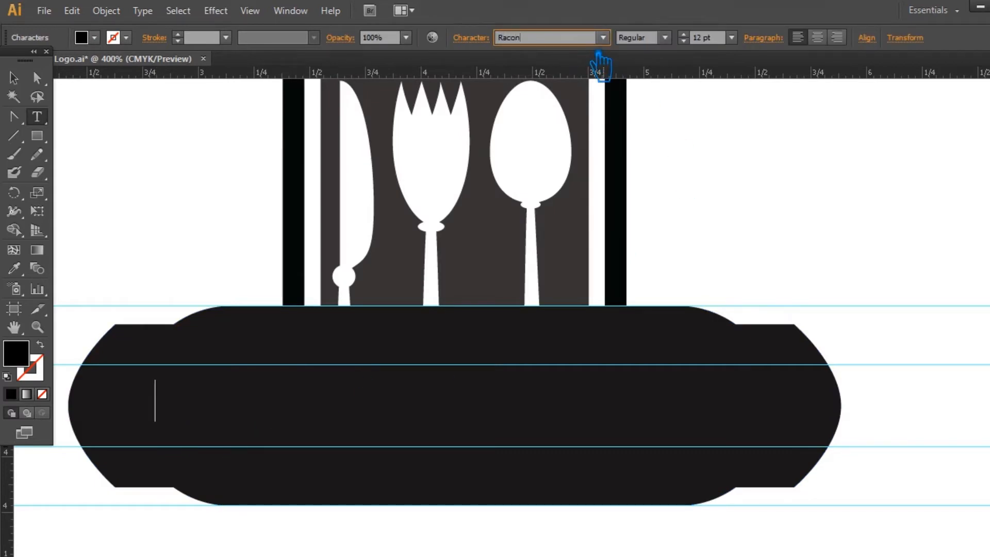
left_click(741, 38)
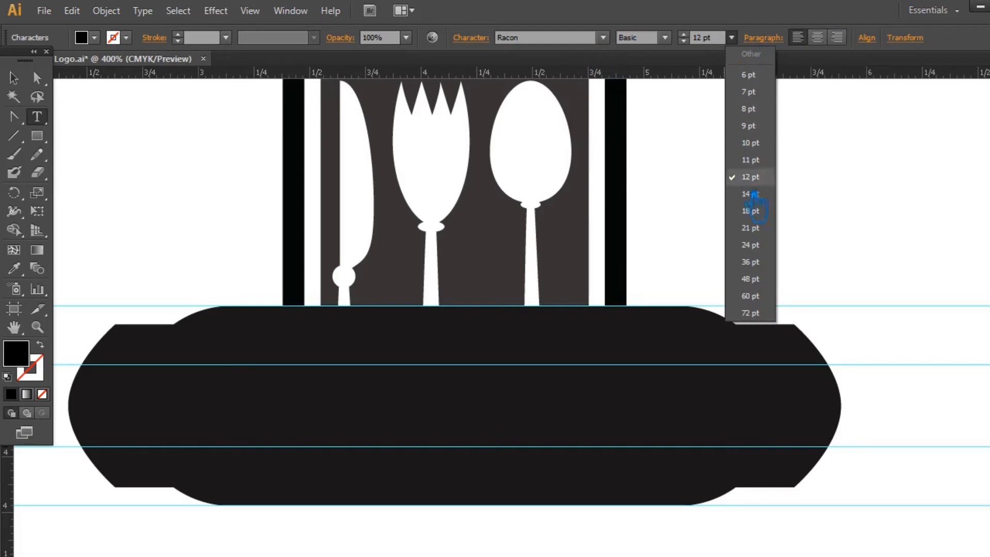
left_click(768, 247)
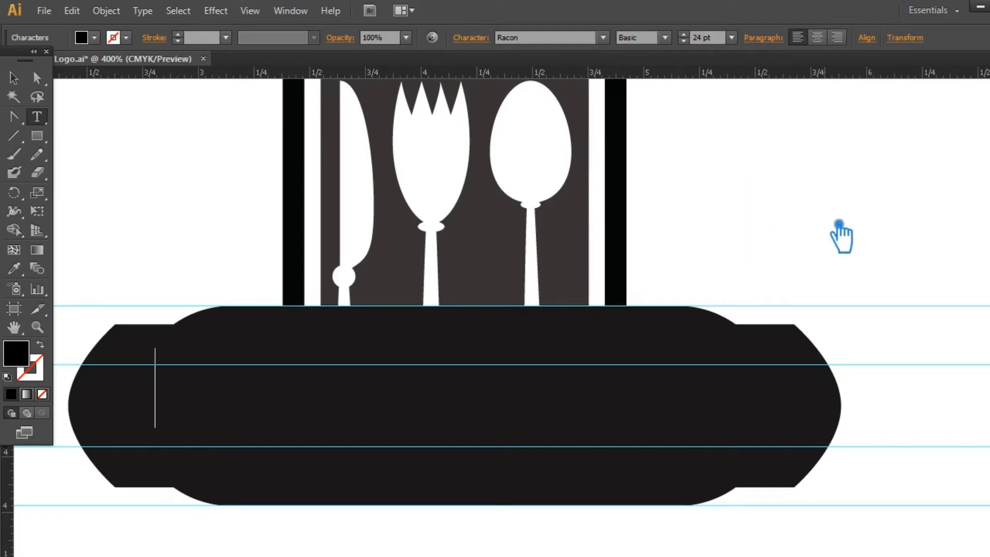
type("RESTAURA")
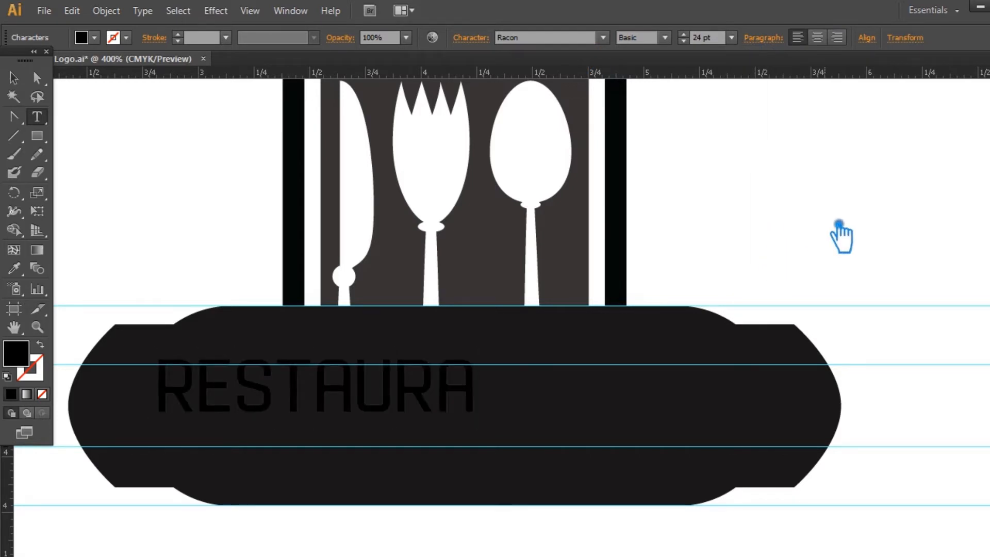
type("NT NAME")
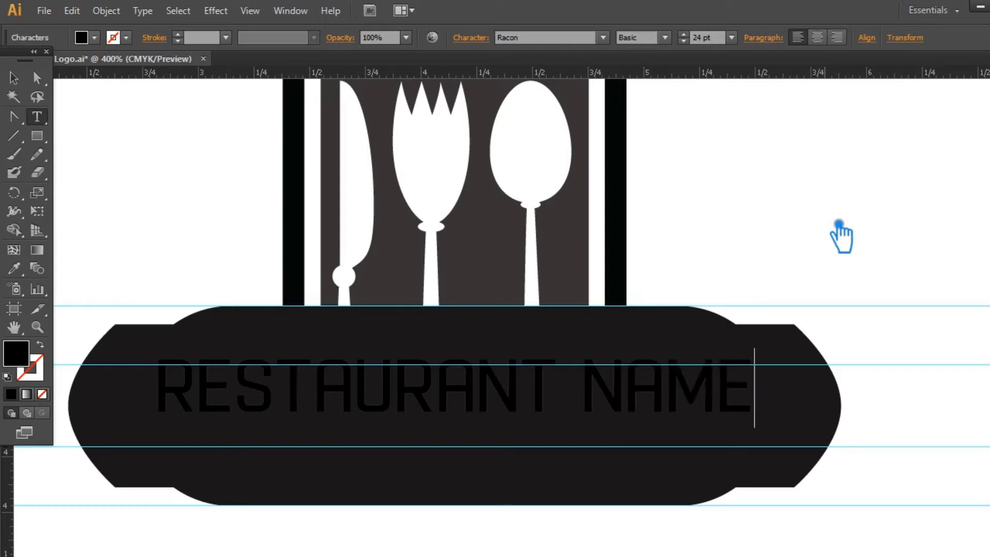
Change the fill of the RESTAURANT NAME text to white.
left_click(13, 77)
double_click(16, 354)
left_click(318, 125)
left_click(677, 137)
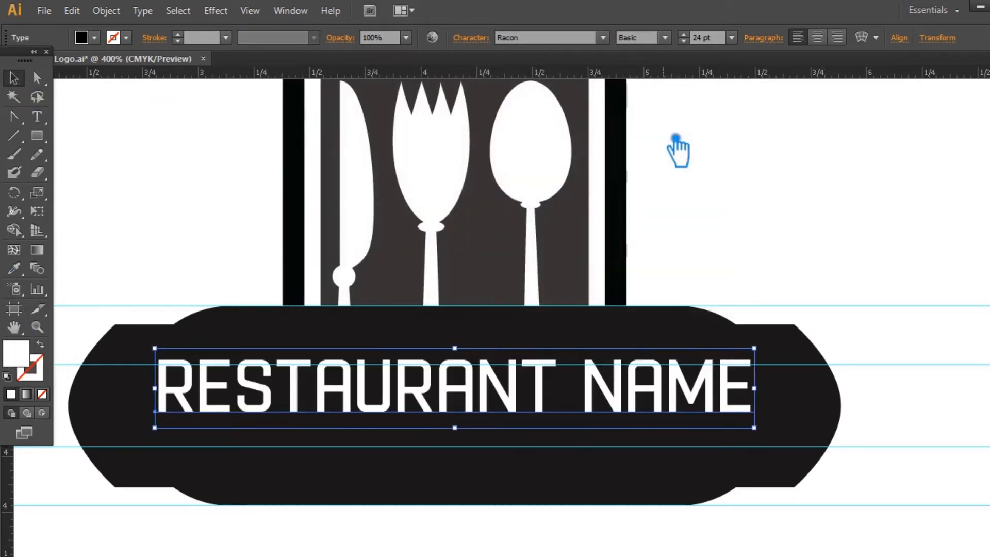
Set the tracking of the RESTAURANT NAME text to -50.
left_click(487, 47)
left_click(478, 129)
left_click(510, 189)
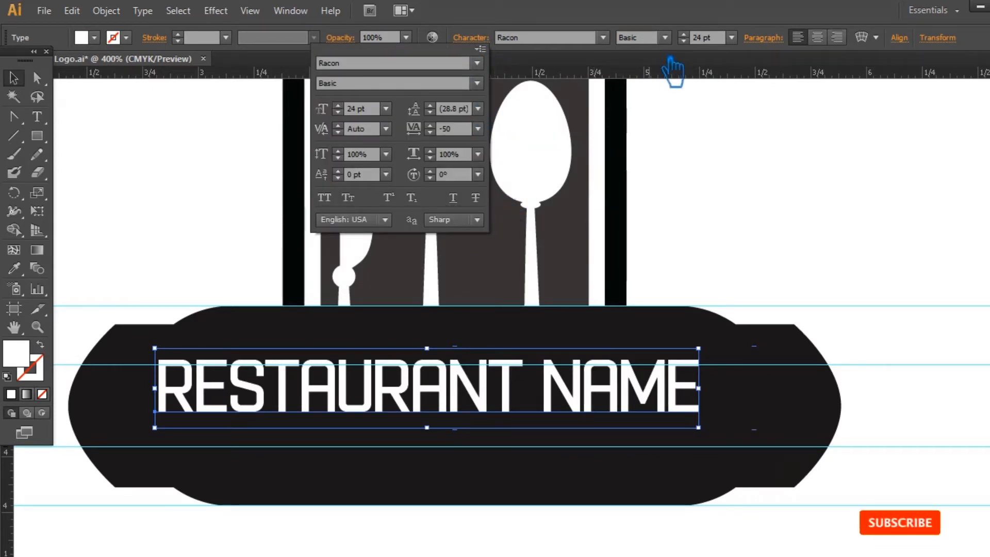
Enlarge the restaurant name to 30 pt and move it to the middle of the banner.
left_click(698, 37)
type("28")
key("Return")
type("30")
key("Return")
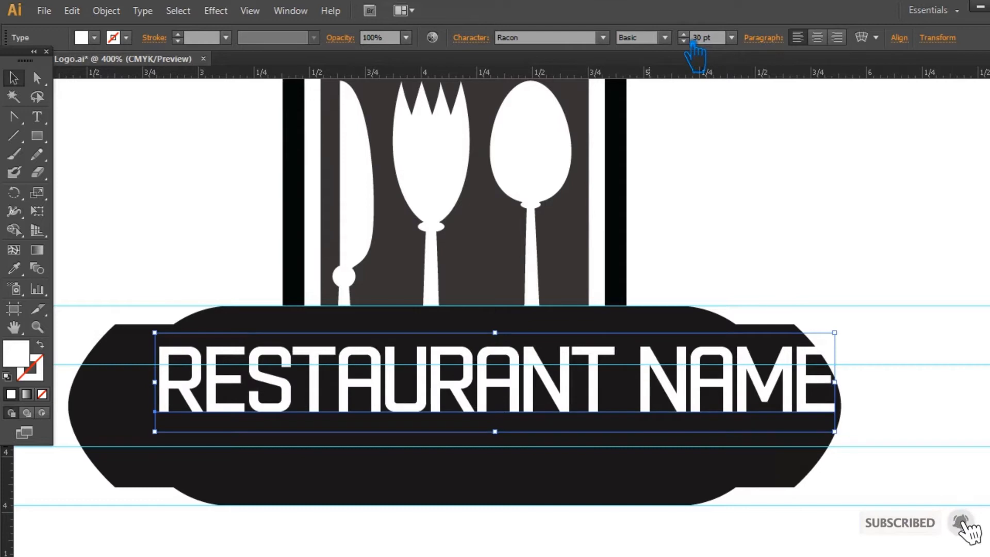
left_click(768, 266)
left_click_drag(543, 409, 515, 427)
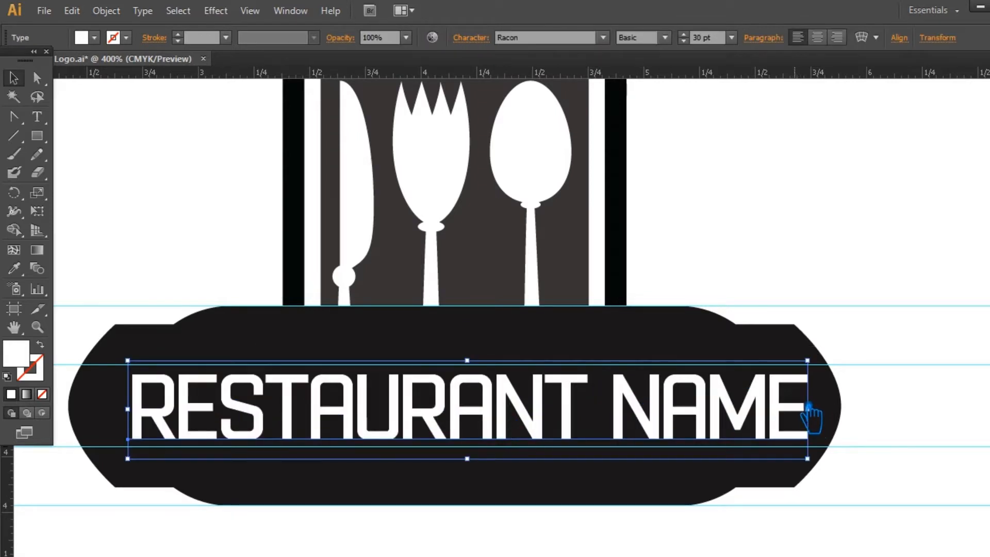
left_click(871, 317)
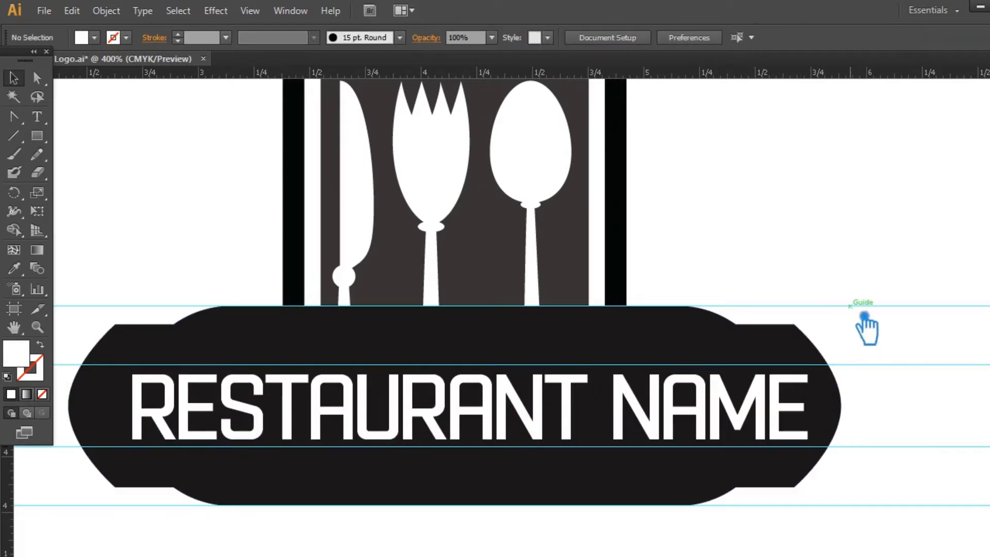
left_click_drag(807, 513, 95, 350)
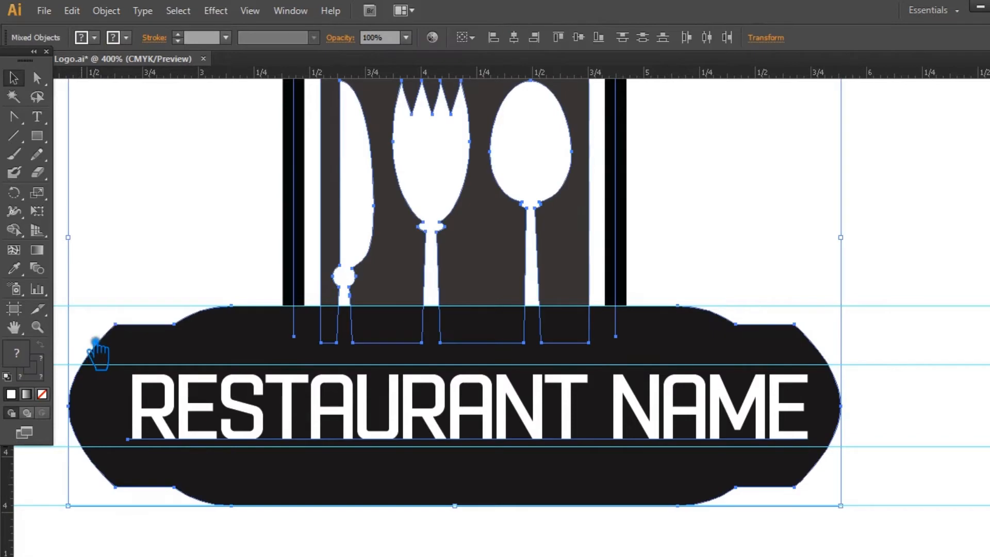
left_click(907, 287)
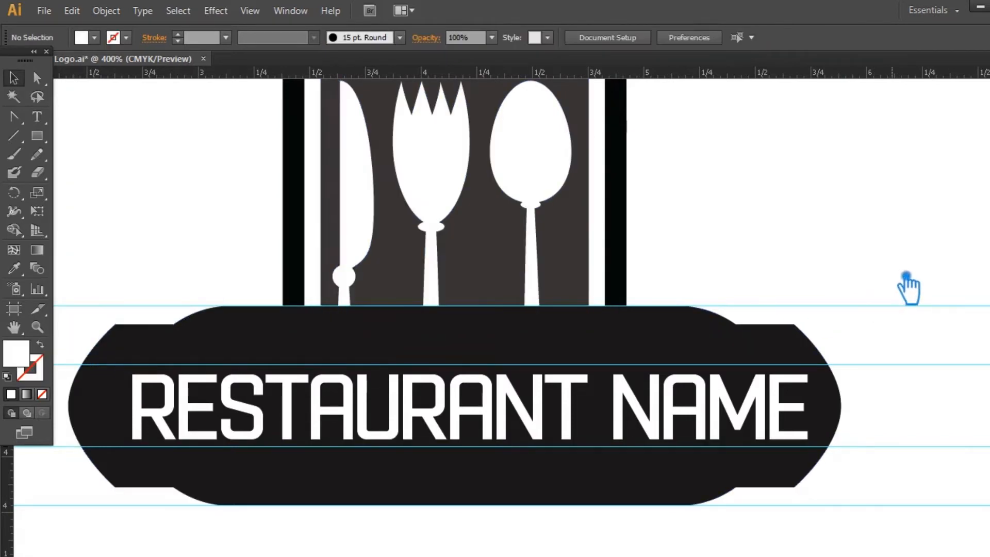
Create an offset path 0.05 in outside the banner shape with miter joins.
key("ctrl+minus")
key("ctrl+minus")
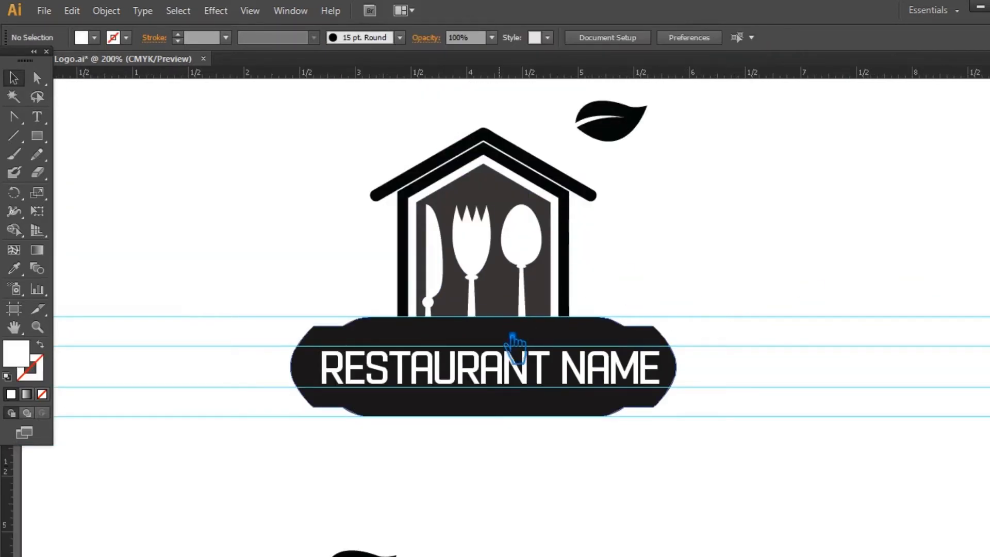
left_click(586, 330)
left_click(106, 11)
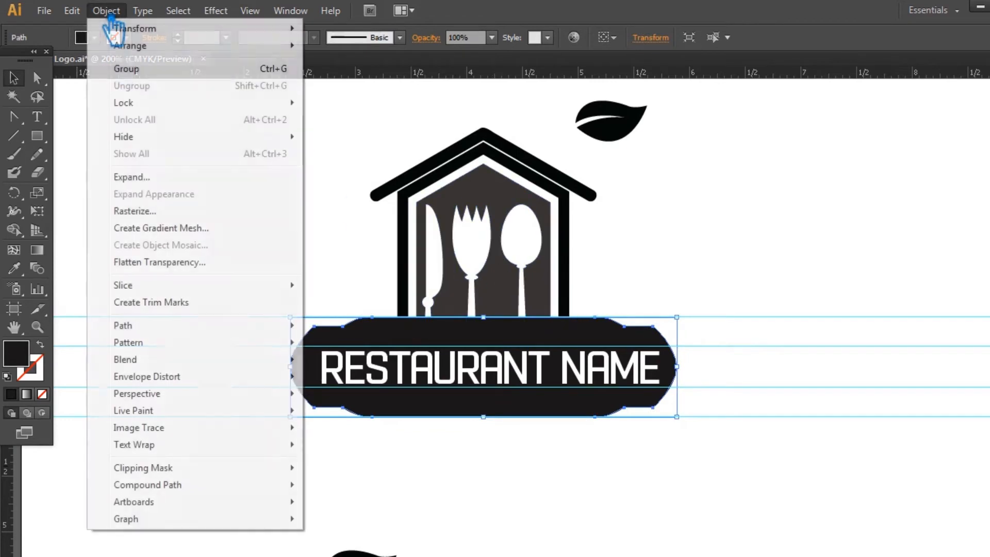
mouse_move(172, 326)
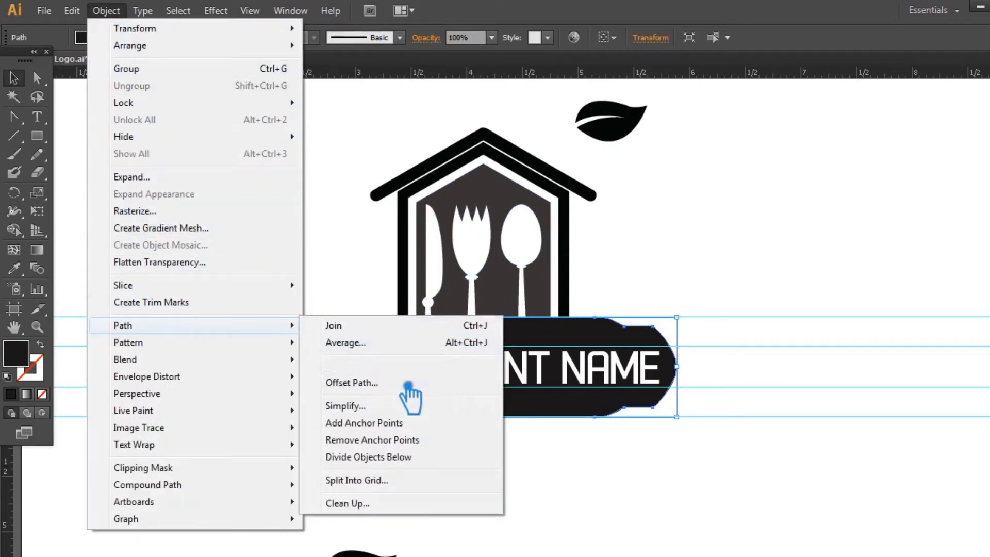
left_click(484, 376)
left_click(315, 238)
double_click(370, 150)
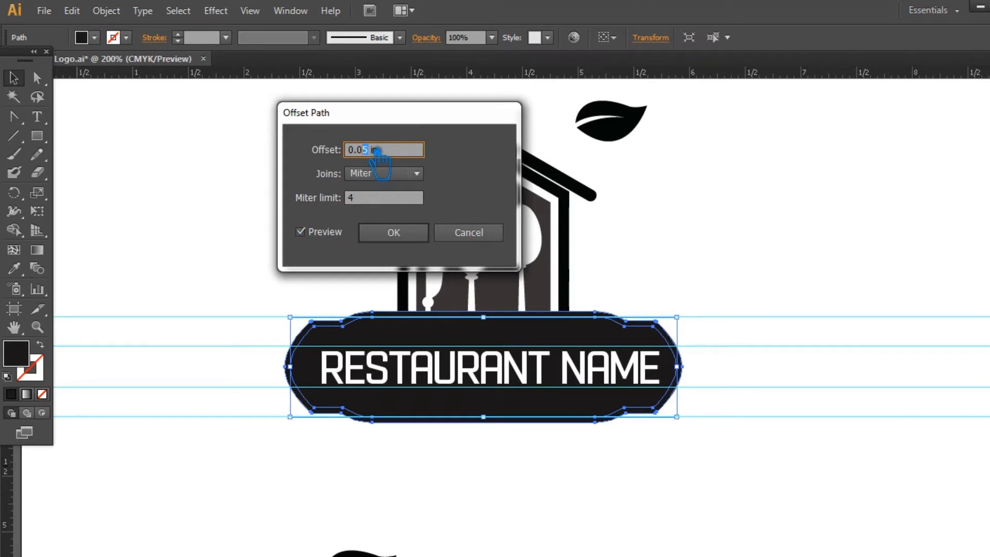
left_click(404, 234)
left_click(751, 342)
Divide the banner, its offset outline and the cutlery panel with Pathfinder, leaving the house wall outline out.
left_click_drag(506, 335, 344, 308)
key("ctrl+shift+F9")
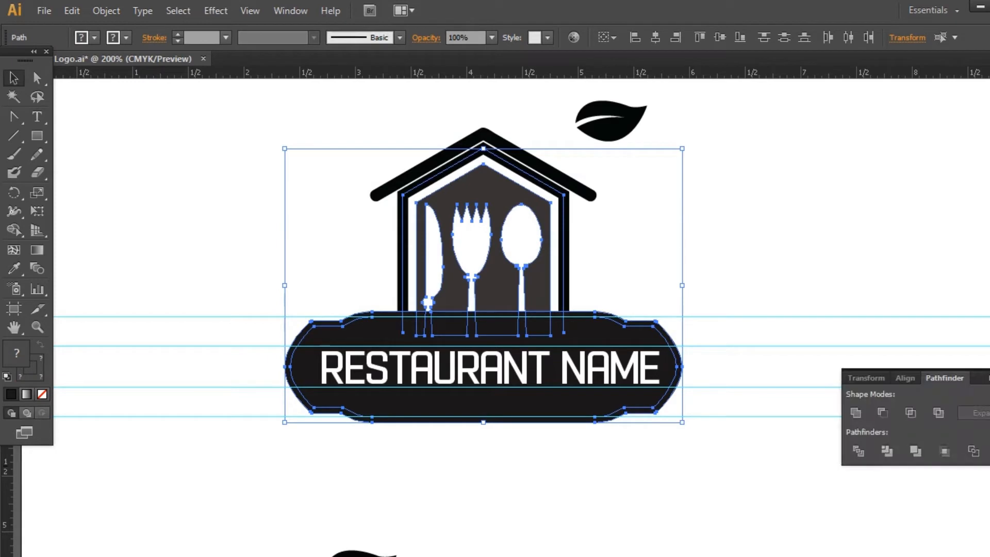
left_click(886, 451)
left_click(606, 270)
mouse_move(709, 320)
left_mouse_down()
mouse_move(541, 330)
mouse_move(453, 277)
left_mouse_up()
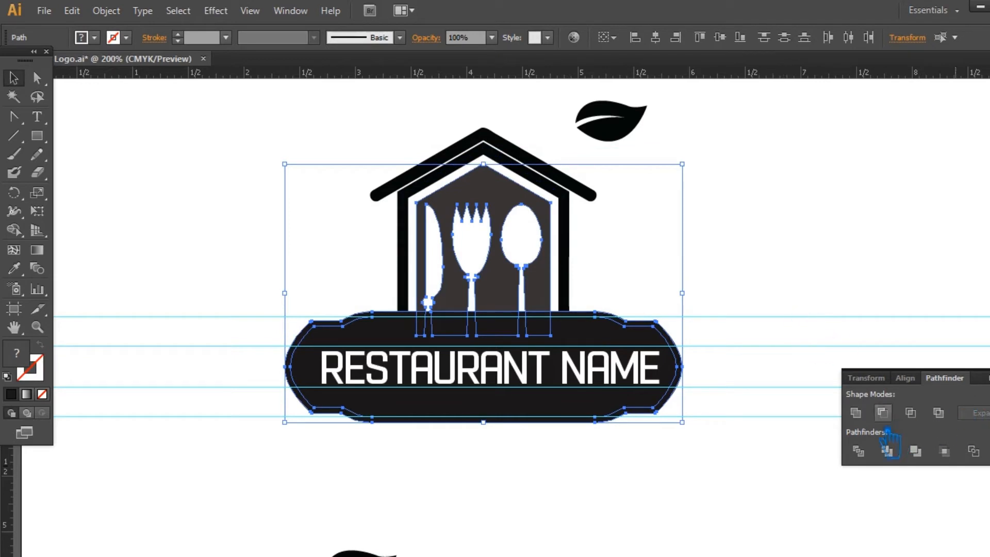
left_click(886, 451)
key("ctrl+shift+F9")
Hide the guides and ungroup the divided banner pieces.
left_click(854, 361)
key("ctrl+semicolon")
left_click_drag(854, 361, 830, 329)
key("ctrl+plus")
left_click(391, 325)
right_click(391, 325)
left_click(441, 404)
Delete the outer ring around the banner and the leftover dark strips between the cutlery panel and the banner.
left_click(371, 491)
left_click(370, 483)
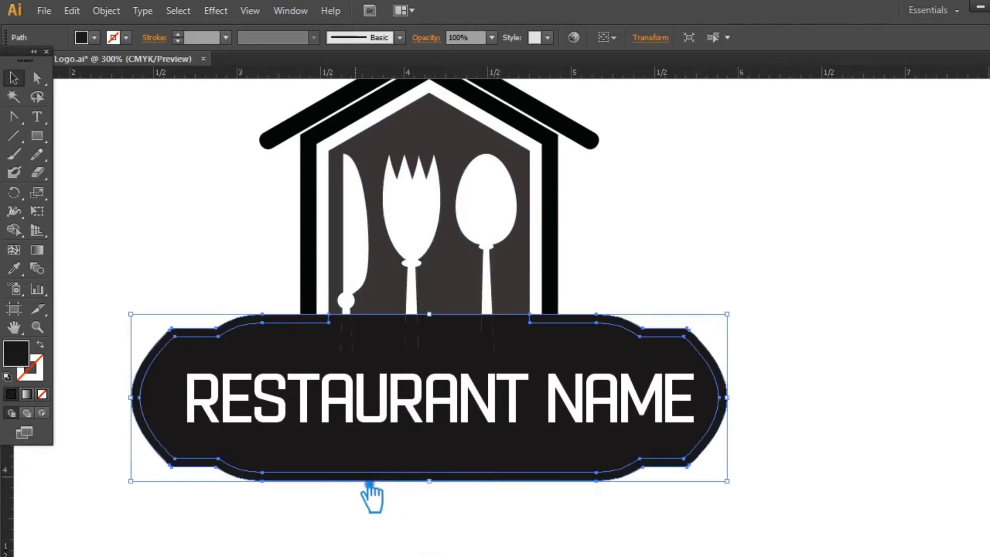
left_click(371, 489)
left_click(347, 323)
key("Delete")
left_click(381, 324)
key("Delete")
left_click(438, 327)
key("Delete")
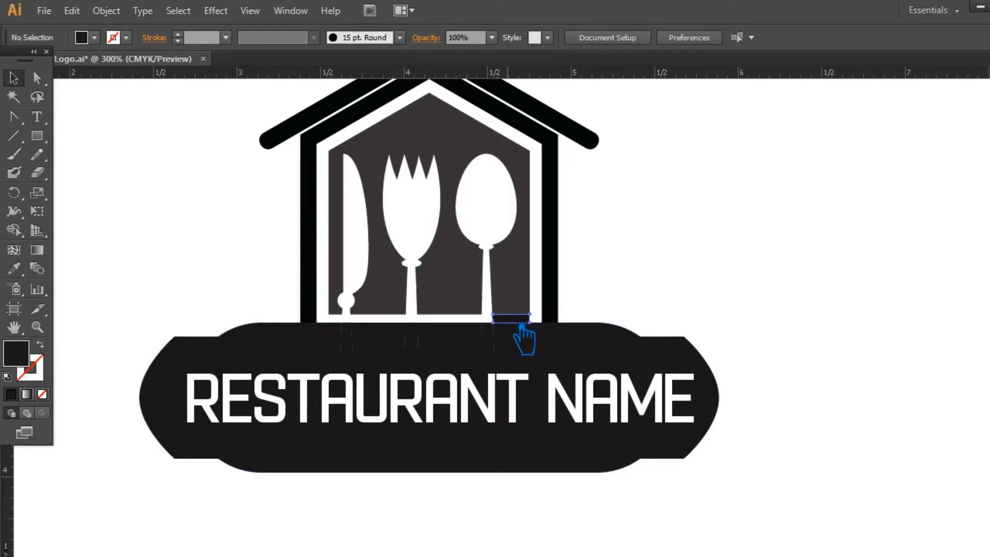
left_click(503, 319)
key("Delete")
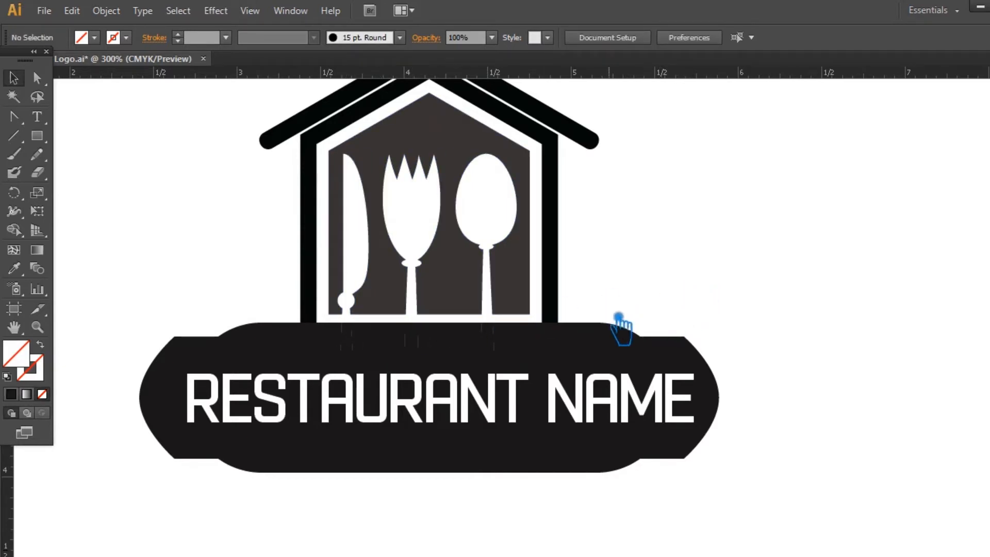
Unite the banner with the leftover panel pieces overlapping it using Pathfinder, leaving the house wall outline out.
left_click_drag(143, 326, 680, 352)
left_click(568, 275)
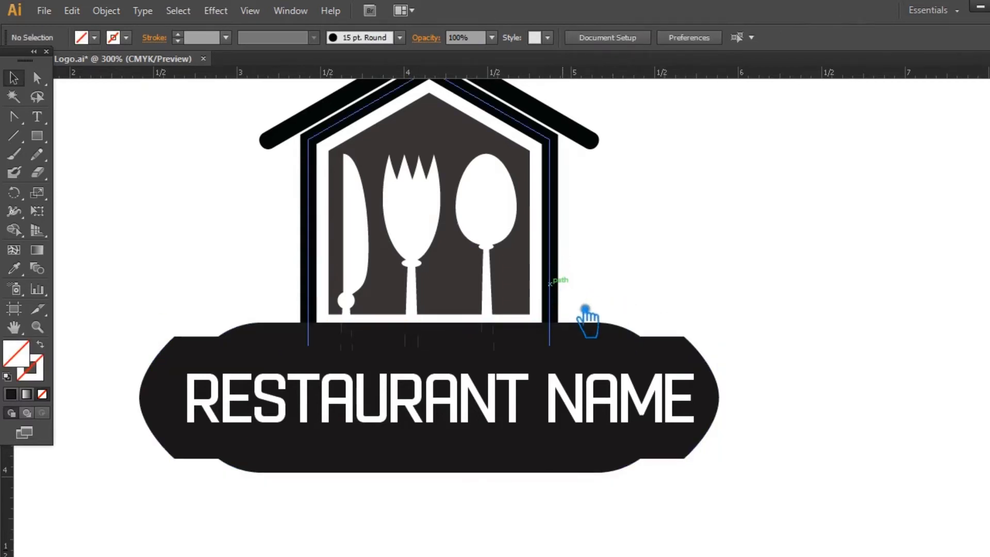
left_click_drag(730, 334, 216, 338)
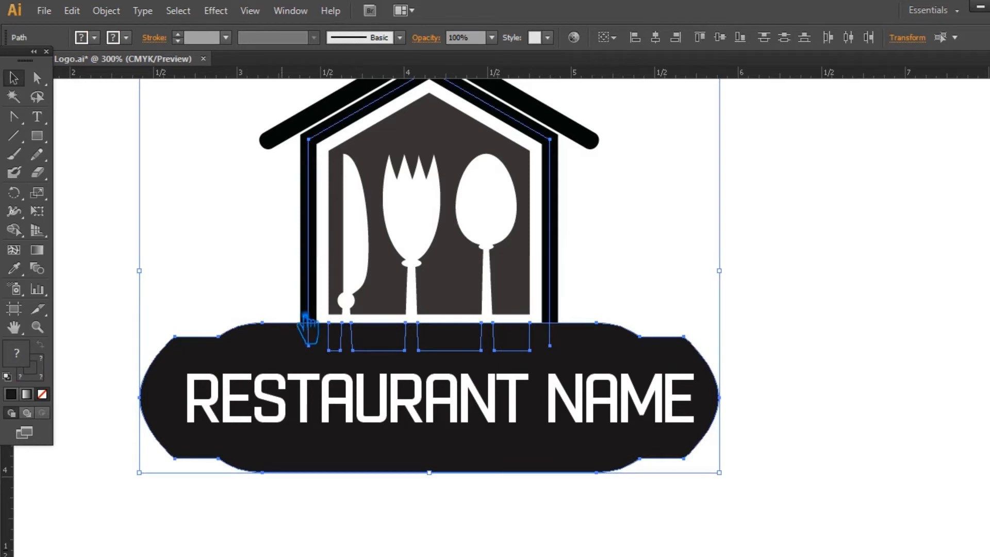
left_click(322, 301, "shift")
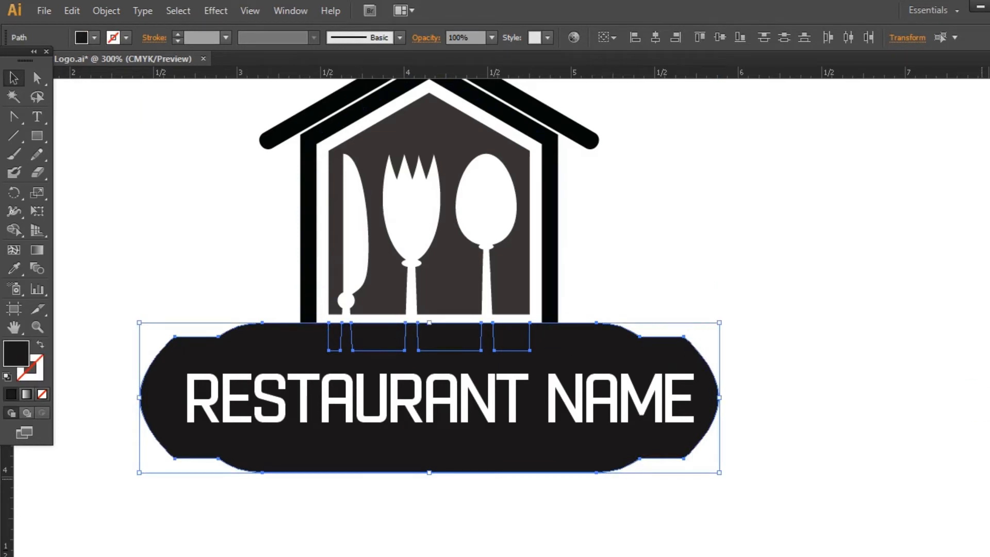
left_click(989, 407)
left_click(861, 411)
left_click(989, 402)
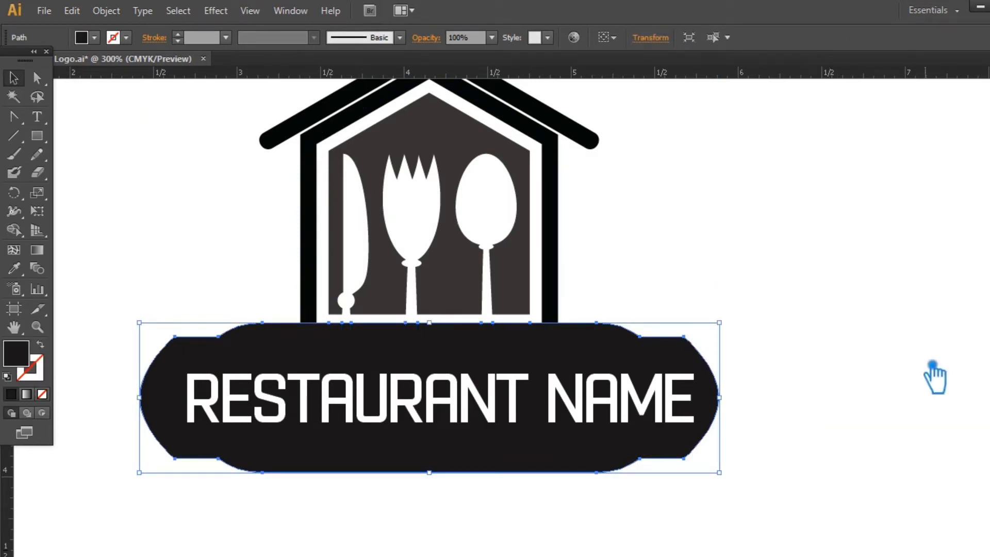
left_click(912, 354)
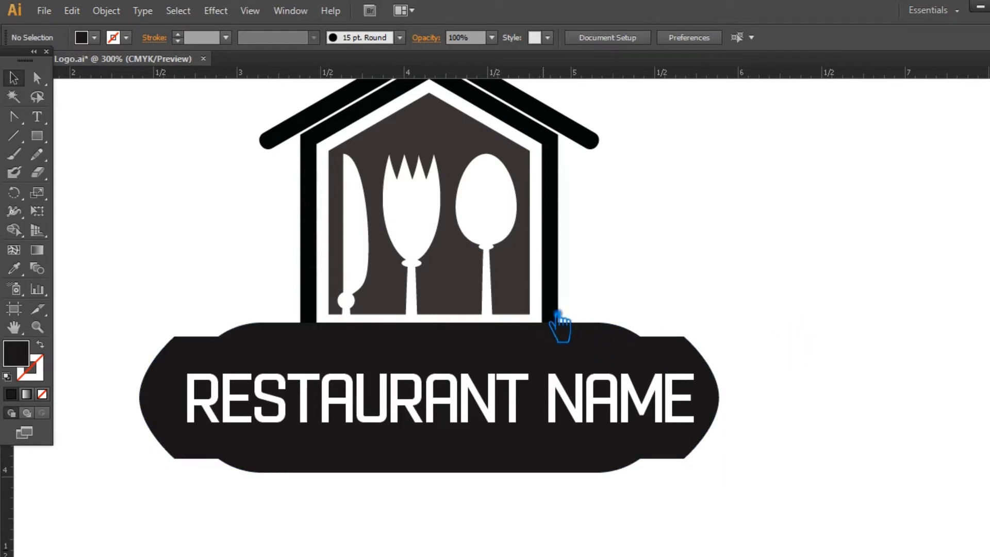
Expand the fill and stroke of the house wall outline into a shape.
left_click(549, 305)
left_click(106, 10)
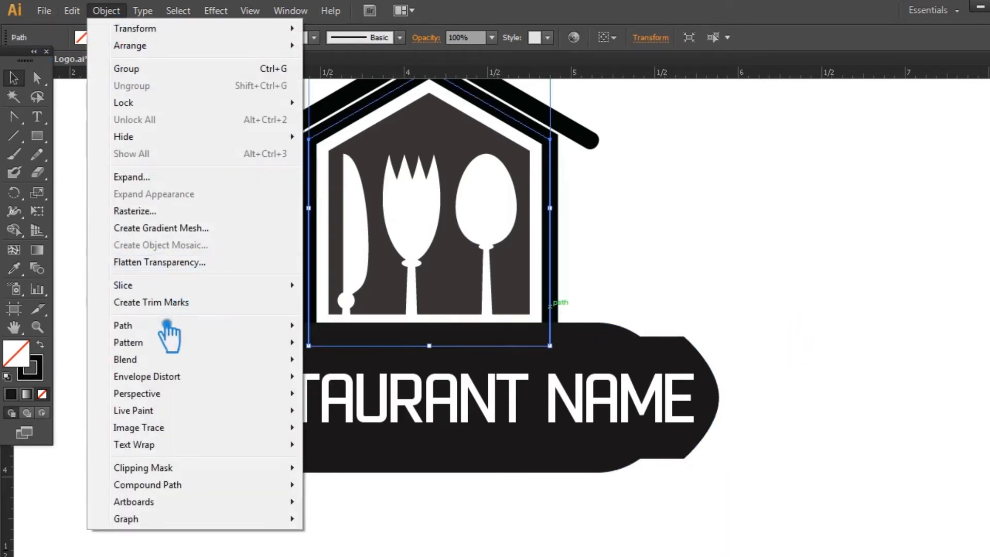
left_click(170, 179)
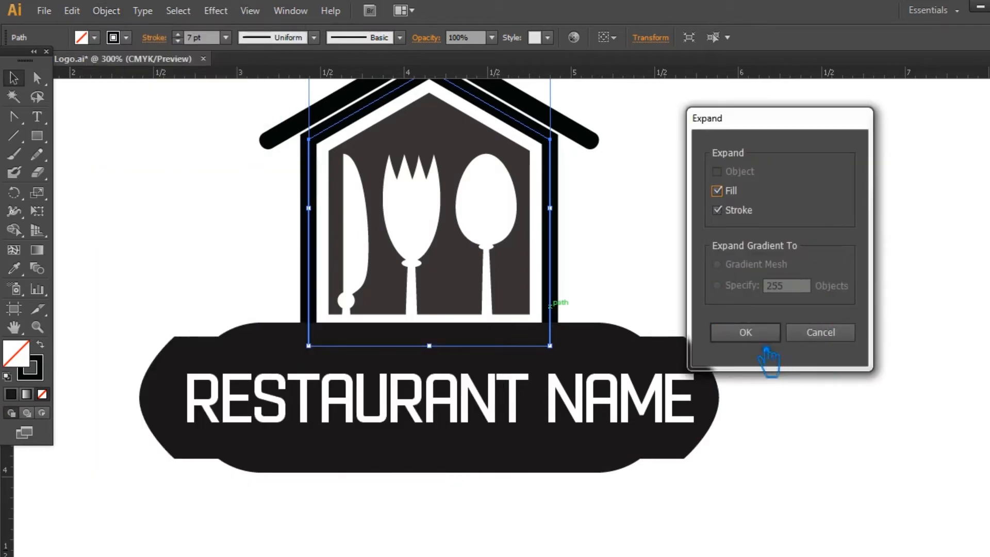
left_click(757, 333)
left_click(761, 335)
Offset the united banner outline by 0.05 in again to make a new surrounding shape.
left_click(541, 350)
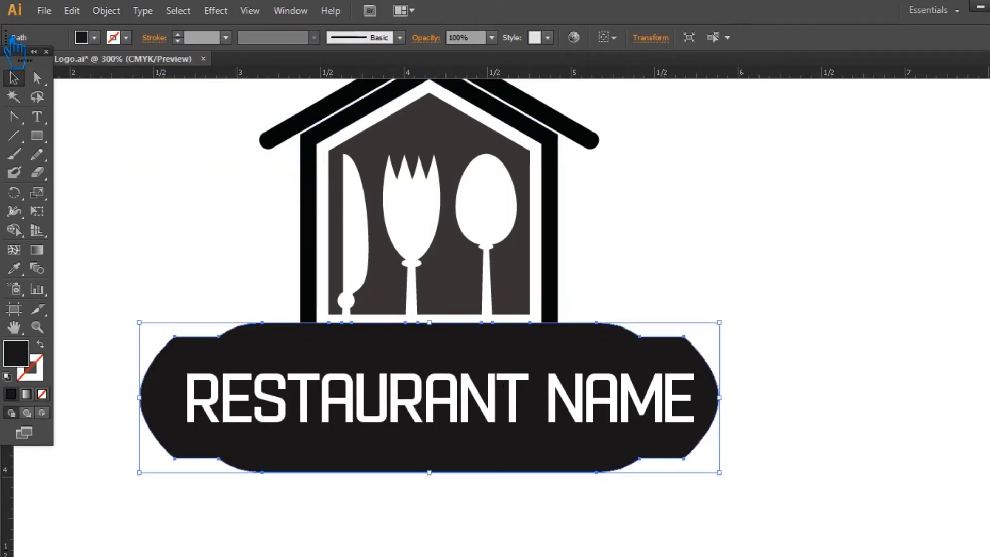
left_click(106, 10)
mouse_move(166, 325)
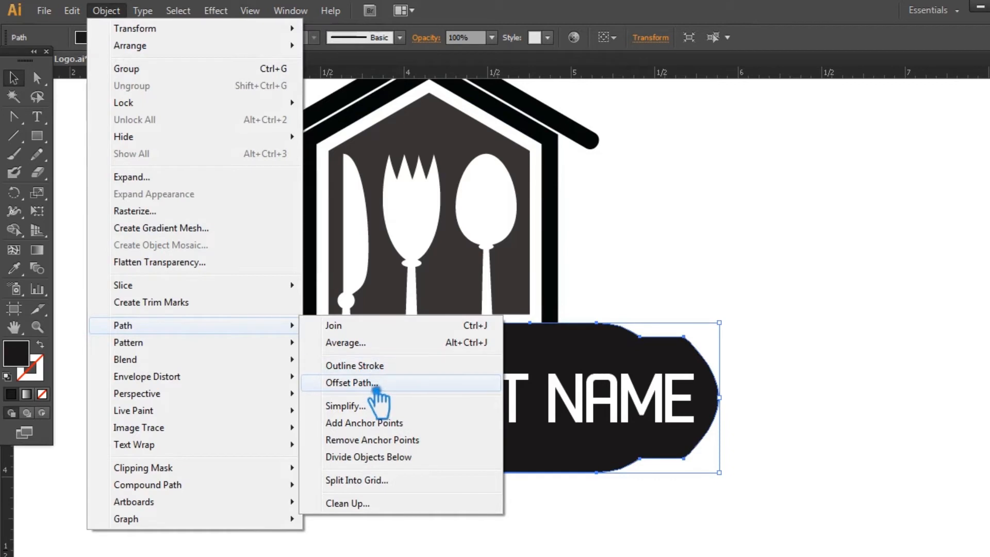
left_click(370, 381)
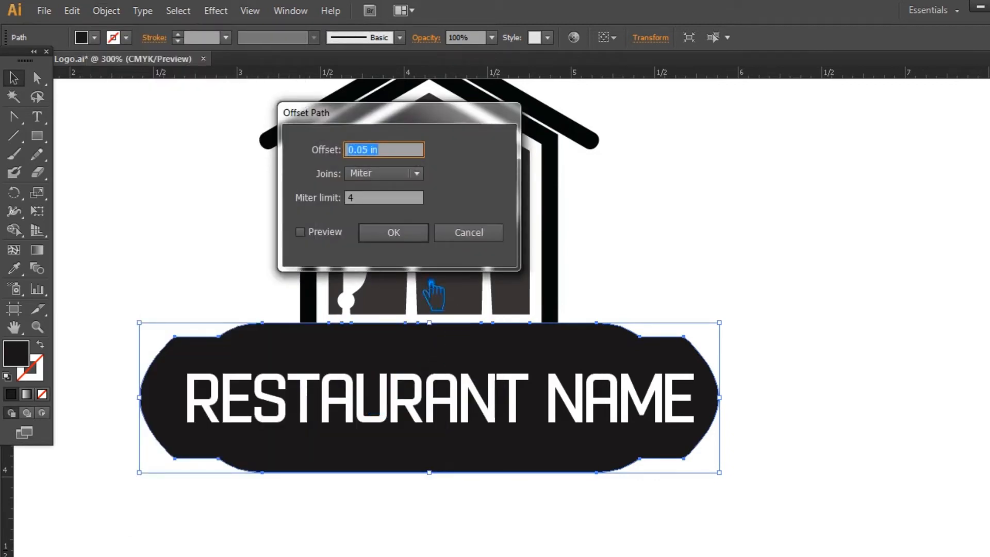
left_click(317, 238)
left_click(382, 234)
left_click(654, 295)
Divide the offset banner shapes, house wall outline and cutlery panel into separate pieces with Pathfinder.
left_click_drag(650, 280, 275, 335)
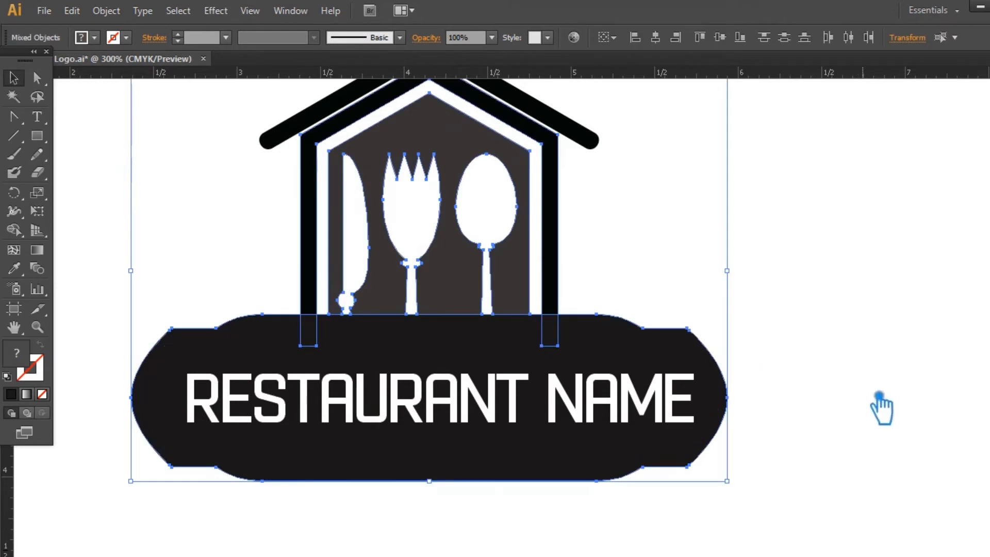
left_click_drag(803, 313, 279, 325)
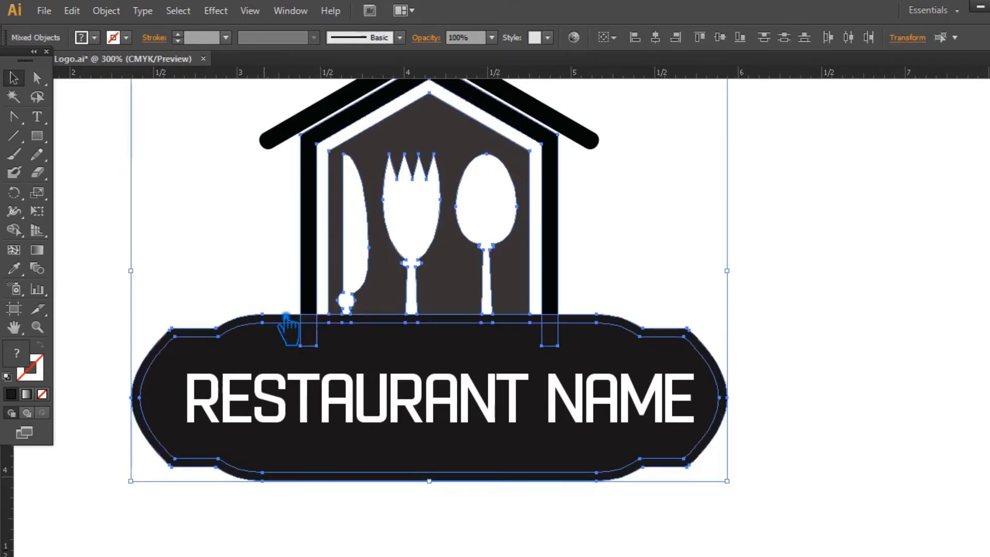
key("shift+ctrl+F9")
left_click(894, 448)
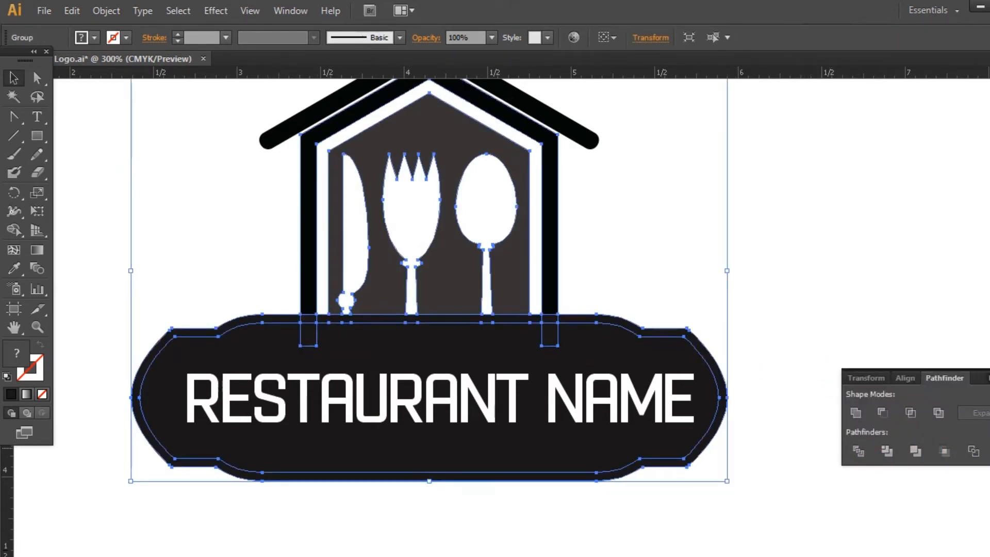
key("shift+ctrl+F9")
left_click(762, 360)
Ungroup the divided banner and house artwork.
left_click(630, 325)
right_click(626, 326)
left_click(696, 415)
left_click(751, 339)
Delete the ring around the banner and the leftover pieces filling the gap between the house and the banner.
left_click(604, 327)
left_click(663, 315)
left_click(629, 325)
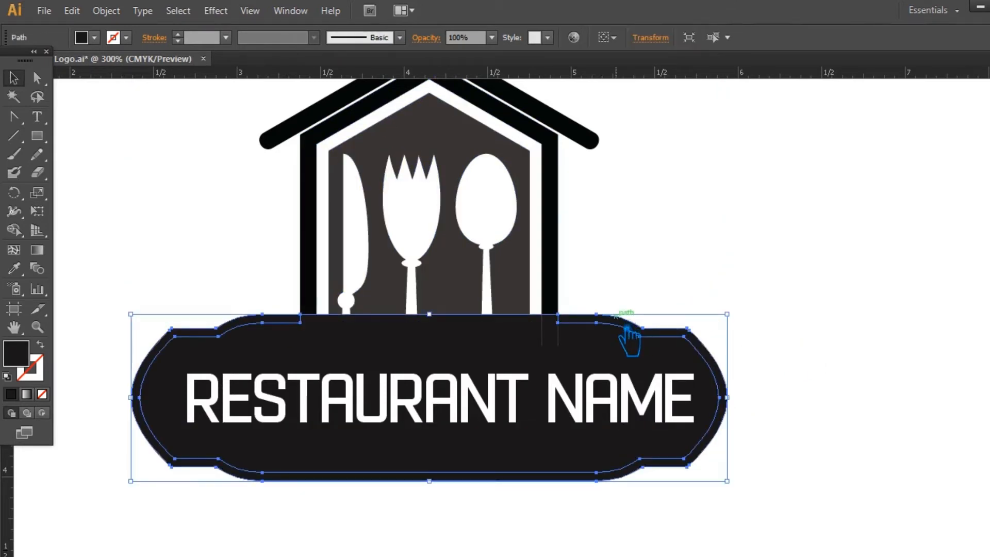
key("Delete")
left_click(364, 329)
key("Delete")
left_click(363, 318)
key("Delete")
left_click(311, 319)
key("Delete")
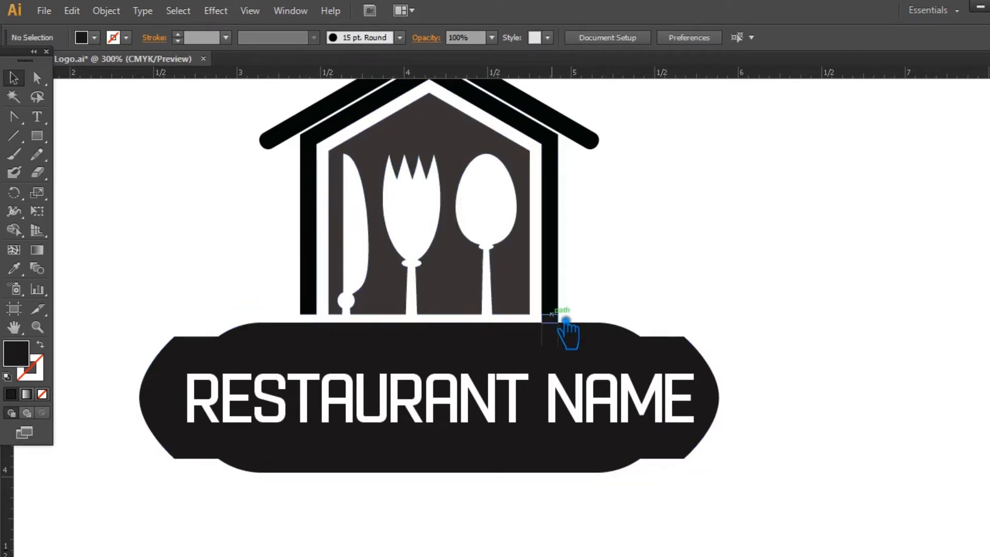
Unite the banner with the wall-end pieces overlapping its upper edge using Pathfinder.
left_click_drag(762, 349, 302, 345)
key("shift+ctrl+F9")
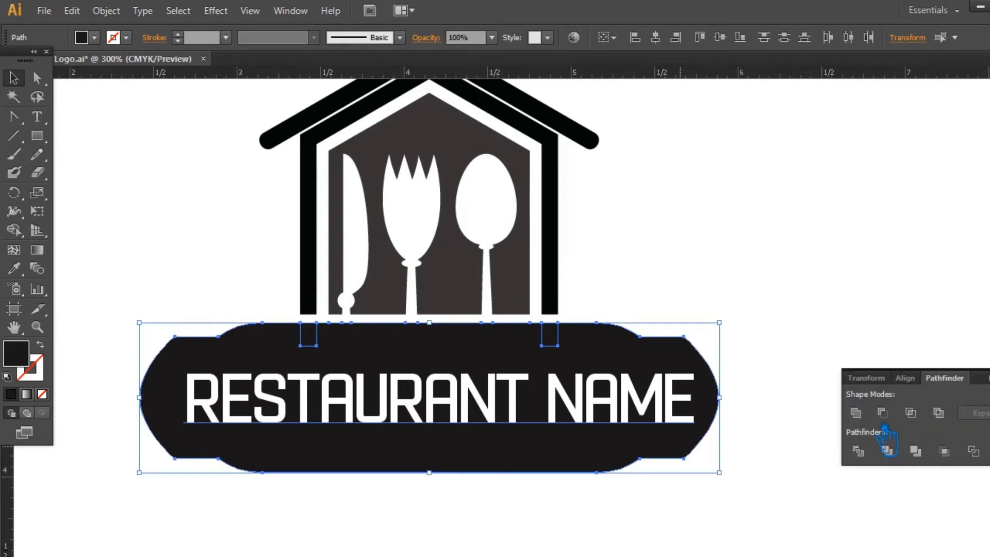
key("shift+ctrl+F9")
key("ctrl+shift+a")
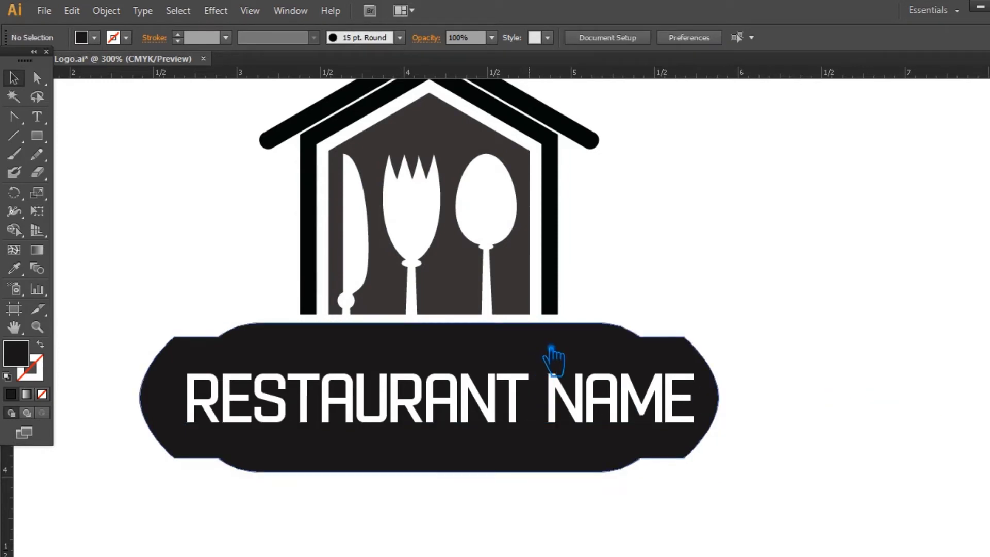
Remove the surplus anchor points along the straight part of the banner's upper edge, keeping the curve points.
left_click(579, 355)
key("p")
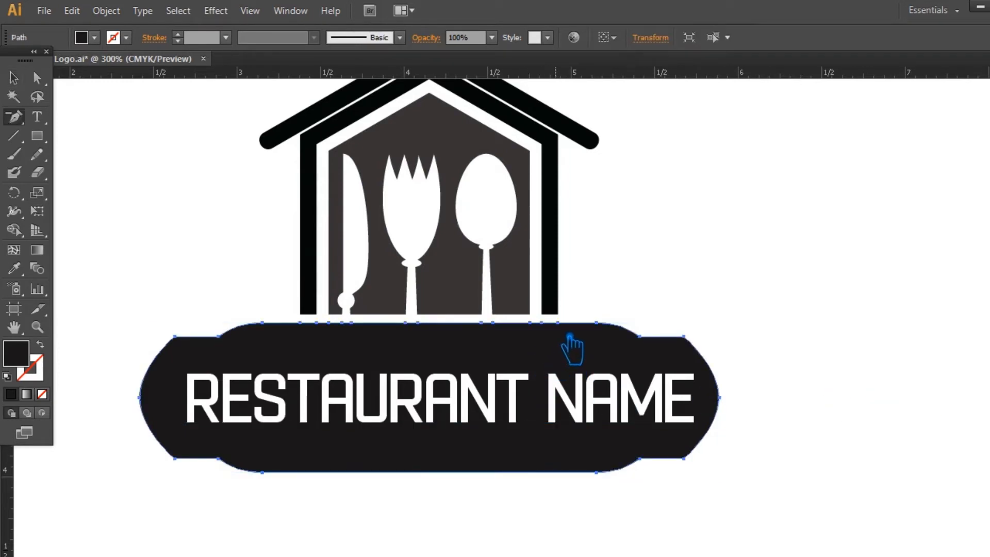
left_click(558, 323)
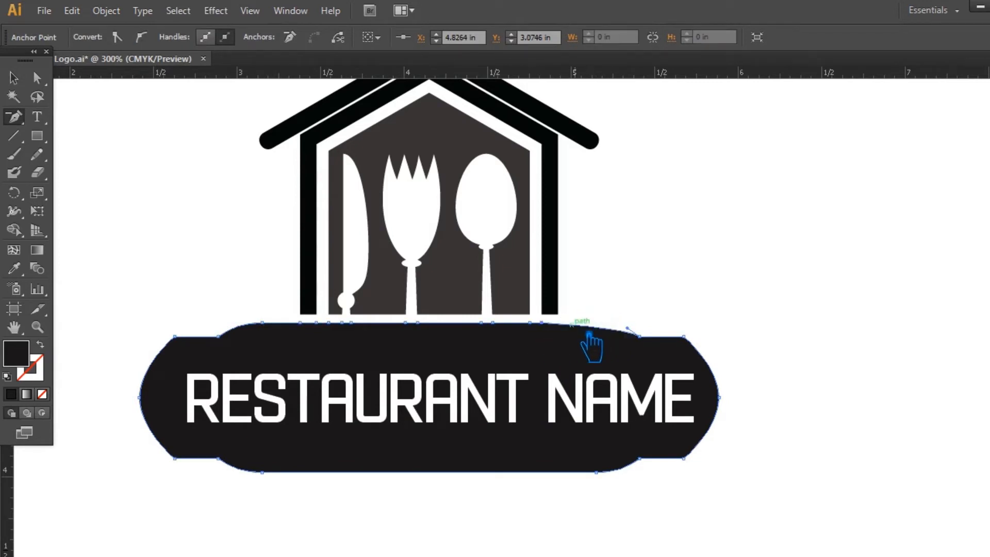
key("ctrl+z")
left_click(541, 323)
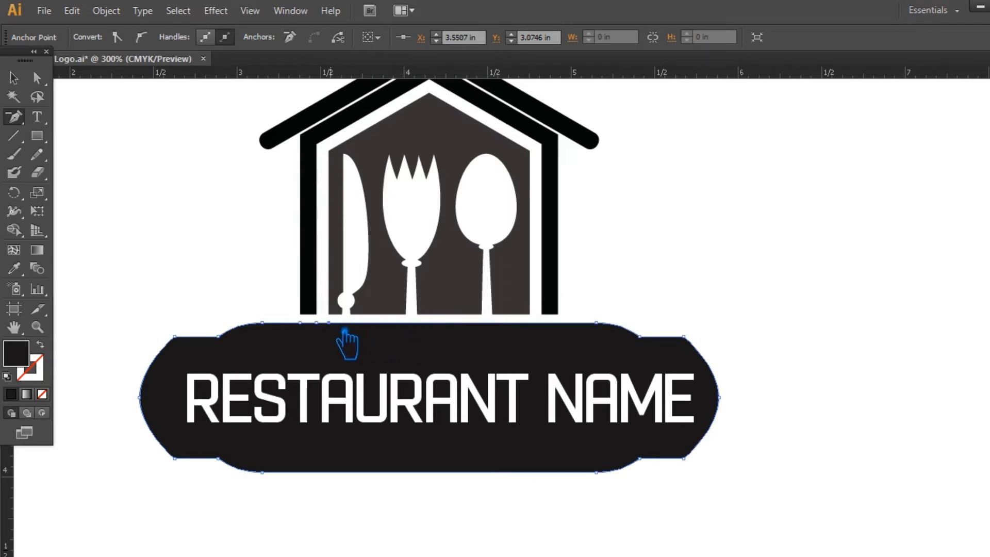
left_click(14, 78)
left_click(815, 309)
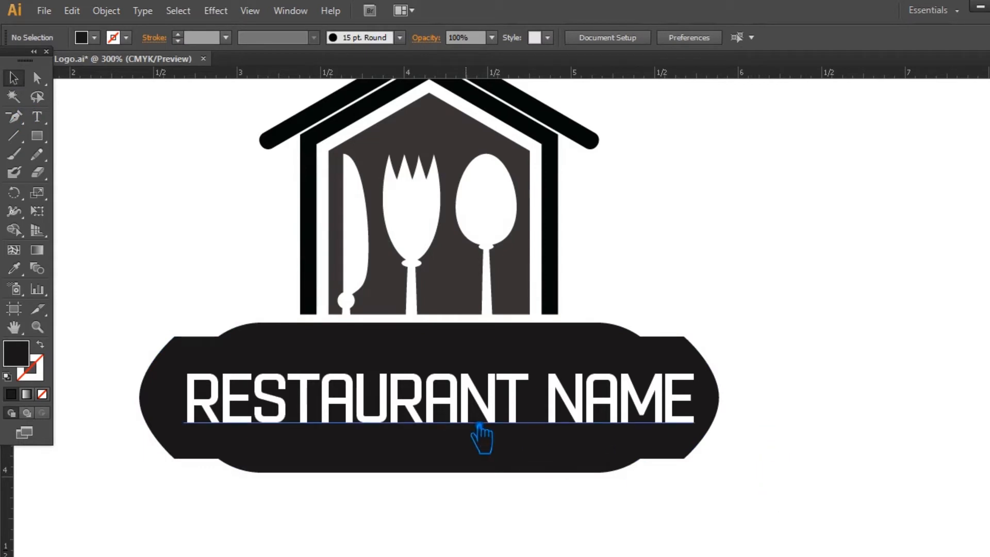
left_click(570, 413)
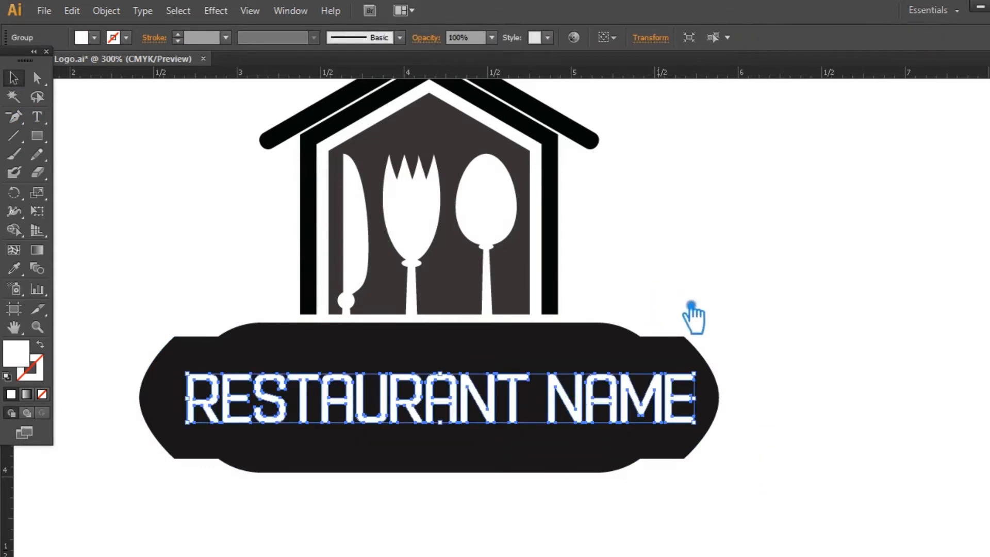
left_click(795, 419)
Try an oval width profile with the Basic brush and an 8 pt stroke on the roof line.
scroll(835, 423, "up", 1)
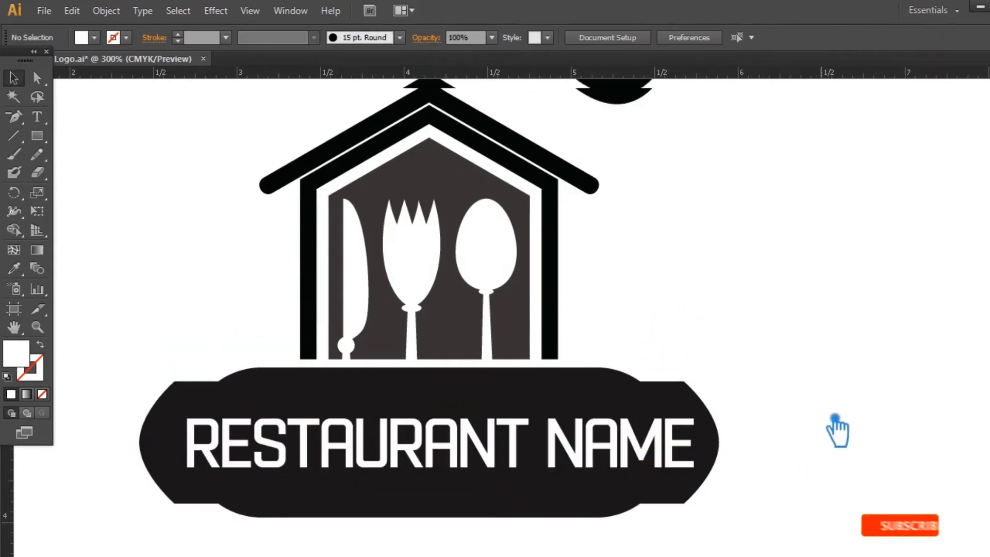
left_click(570, 177)
left_click(314, 38)
left_click(266, 105)
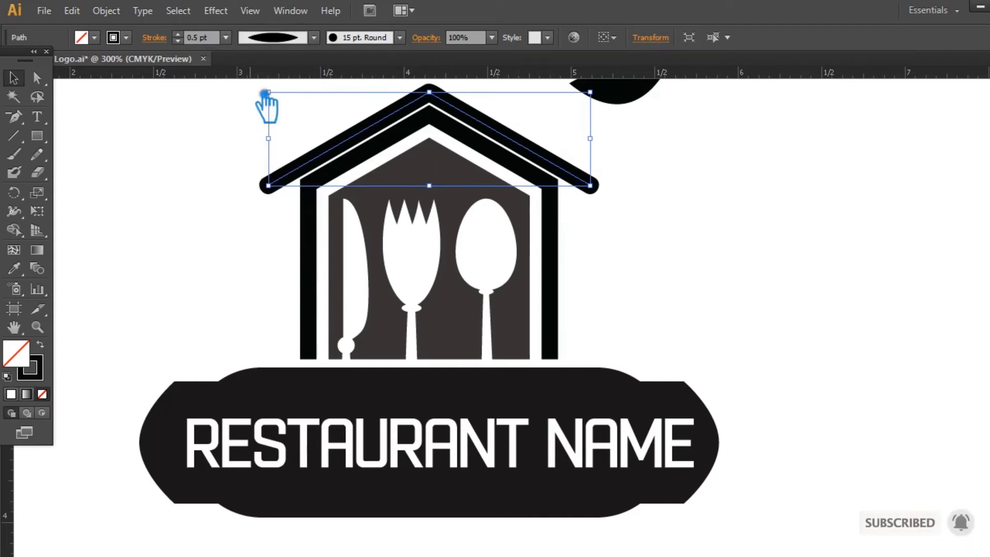
left_click(400, 37)
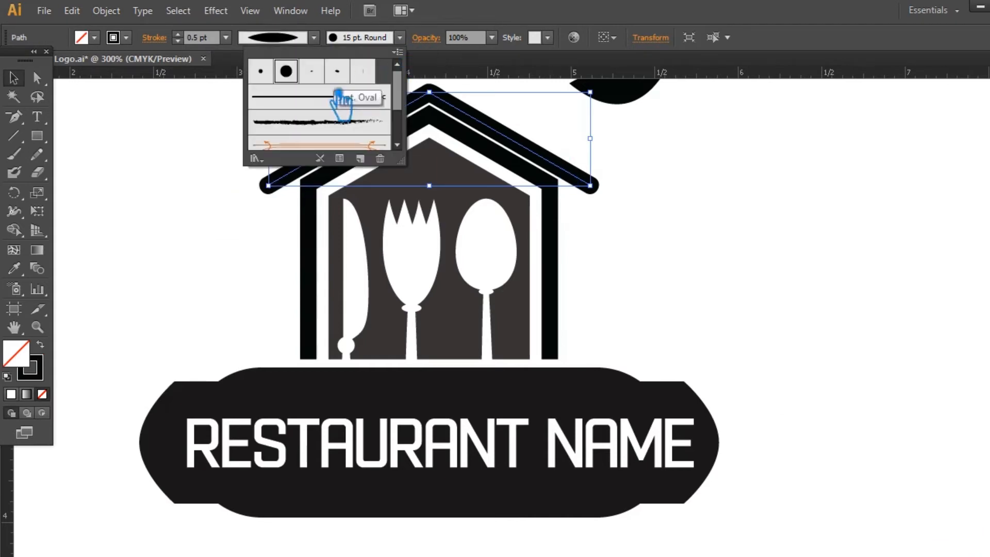
left_click(328, 98)
left_click(179, 35)
left_click(178, 35)
left_click(179, 35)
left_click(179, 35)
left_click(179, 35)
left_click(179, 35)
left_click(179, 35)
left_click(178, 35)
left_click(179, 35)
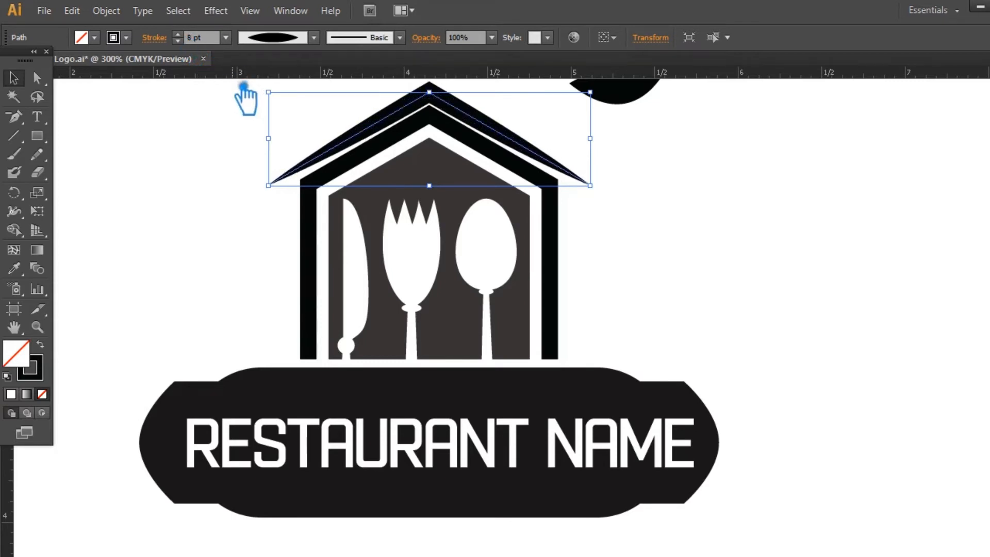
Set the roof line back to the Uniform width profile, the 15 pt. Round brush and a 0.5 pt stroke.
left_click(314, 37)
left_click(292, 69)
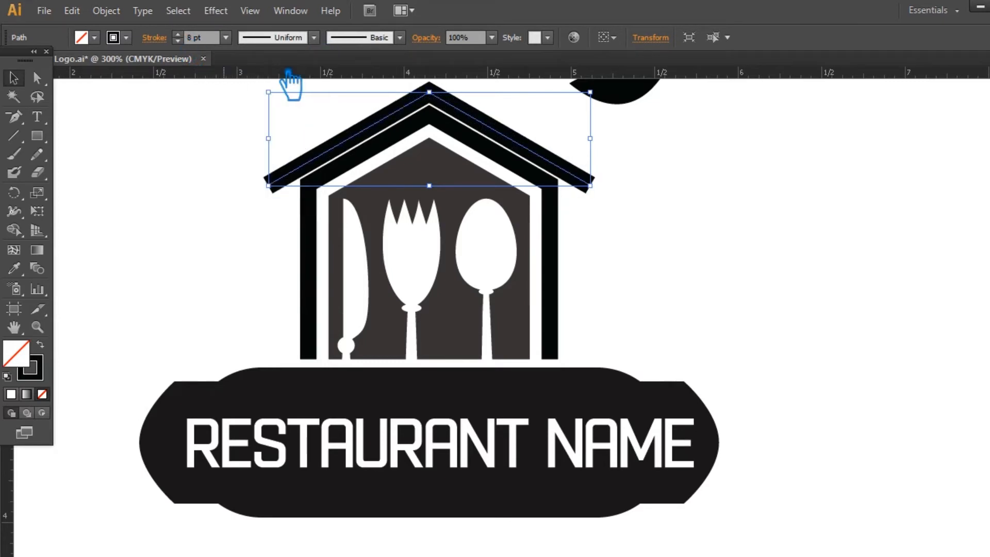
left_click(400, 37)
left_click(303, 75)
left_click(226, 37)
left_click(246, 71)
left_click(687, 225)
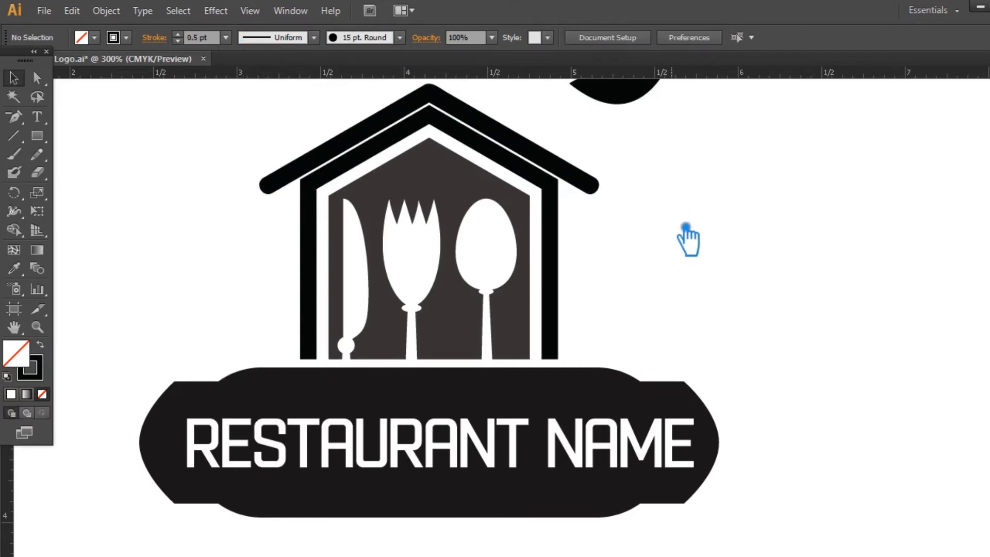
Nudge the roof line slightly upward to widen its gap from the house walls.
scroll(690, 253, "up", 2)
left_click(470, 160)
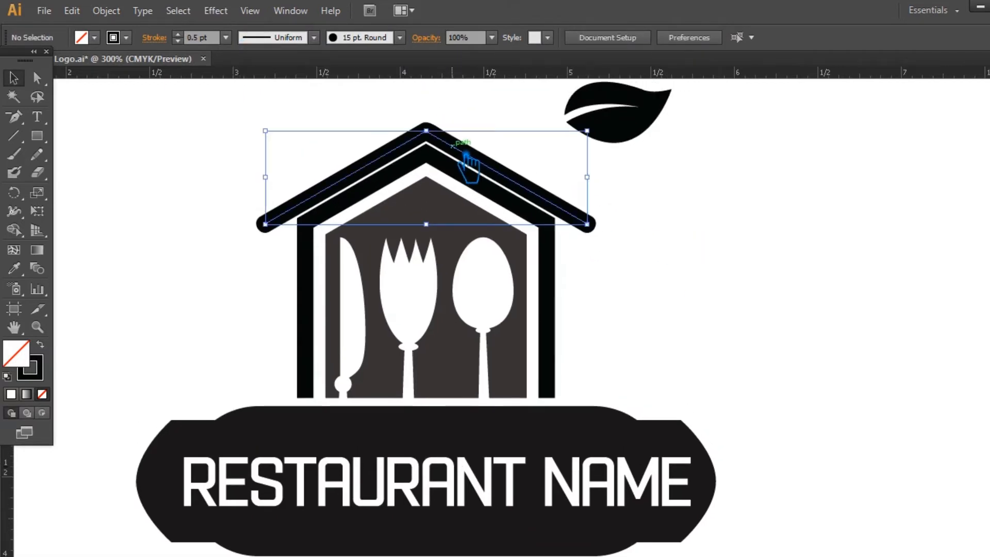
left_click(772, 219)
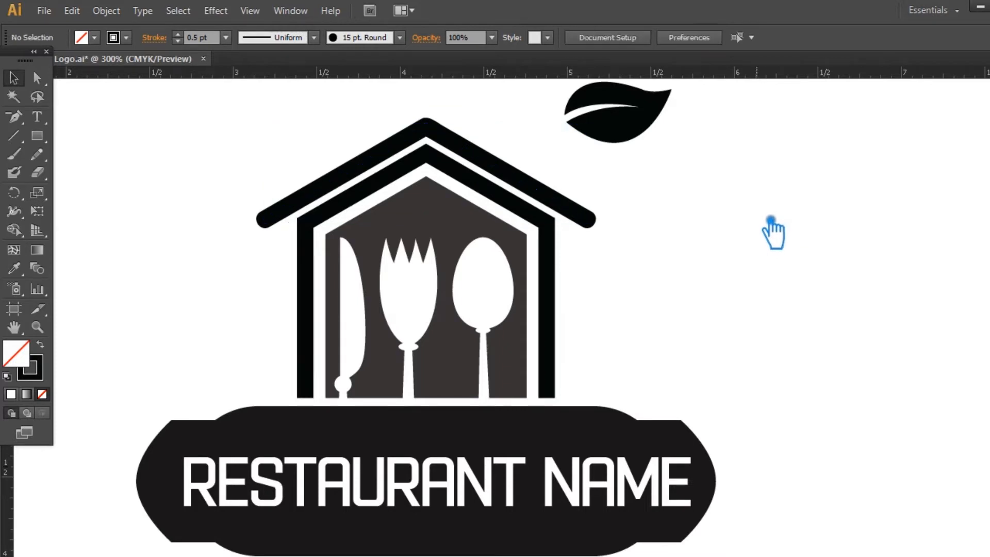
Move the leaf onto the banner's upper-right shoulder and rotate it so its tip points upward.
mouse_move(757, 261)
left_mouse_down()
mouse_move(747, 297)
mouse_move(773, 266)
left_mouse_up()
left_click_drag(631, 136, 697, 382)
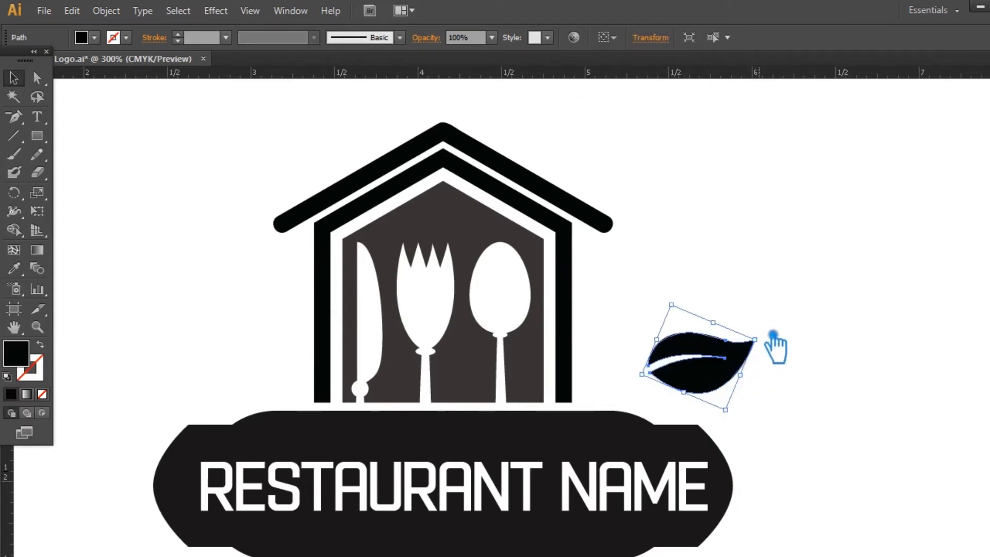
left_click_drag(774, 341, 755, 303)
left_click_drag(733, 377, 721, 405)
left_click_drag(742, 338, 733, 330)
left_click(747, 350)
left_click_drag(718, 387, 713, 386)
left_click(845, 344)
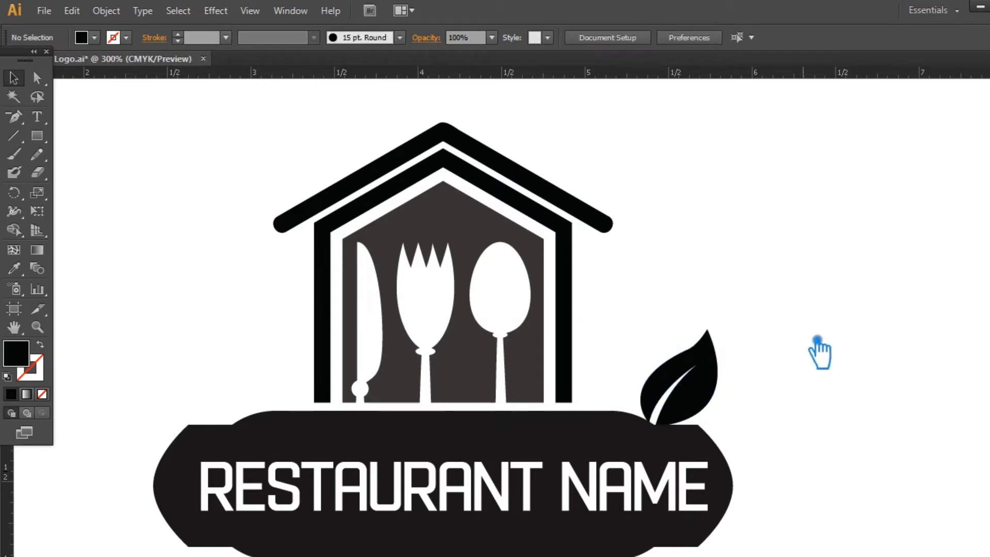
Enlarge the leaf, keeping its base on the banner's upper-right shoulder.
key("ctrl+minus")
key("ctrl+minus")
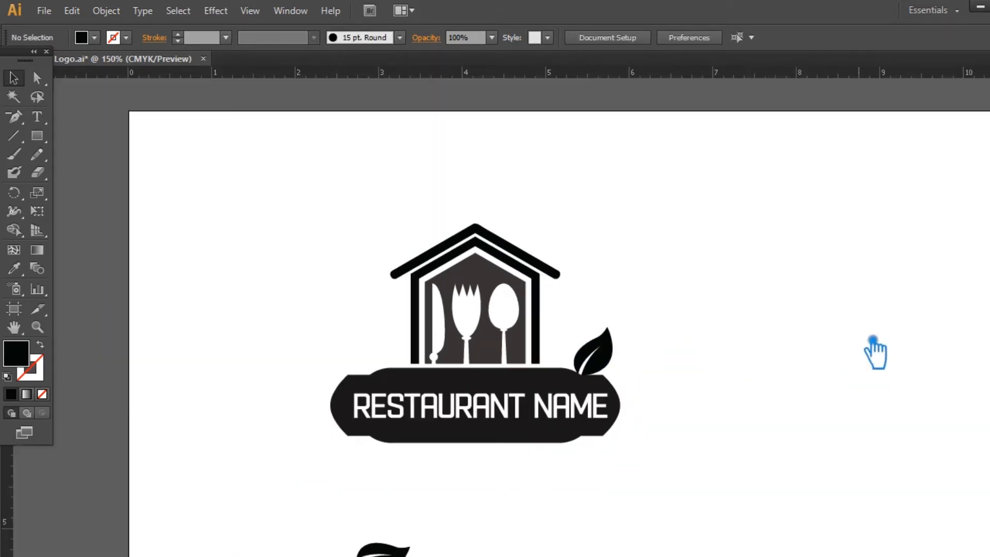
left_click(600, 356)
left_click_drag(627, 342, 639, 310)
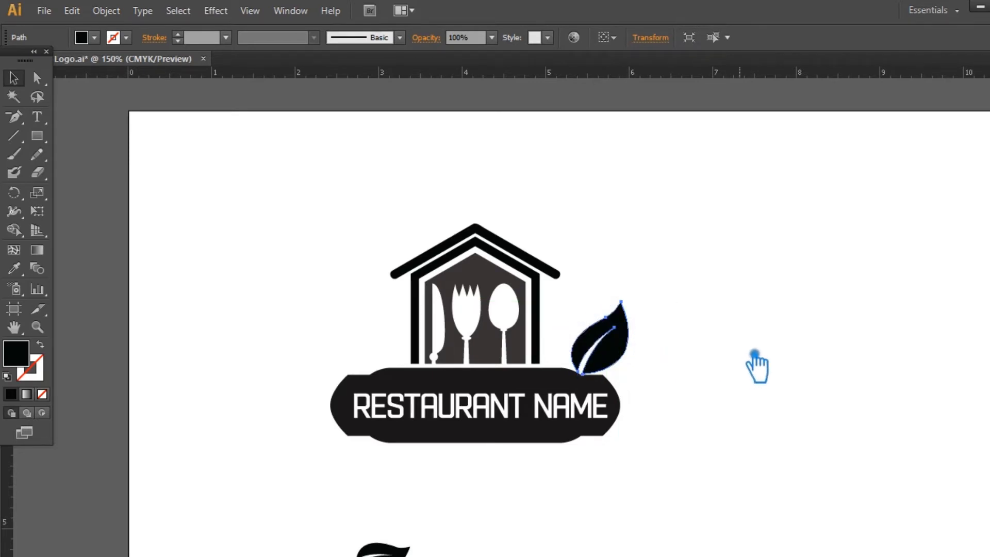
key("ctrl+plus")
key("ctrl+plus")
left_click(762, 353)
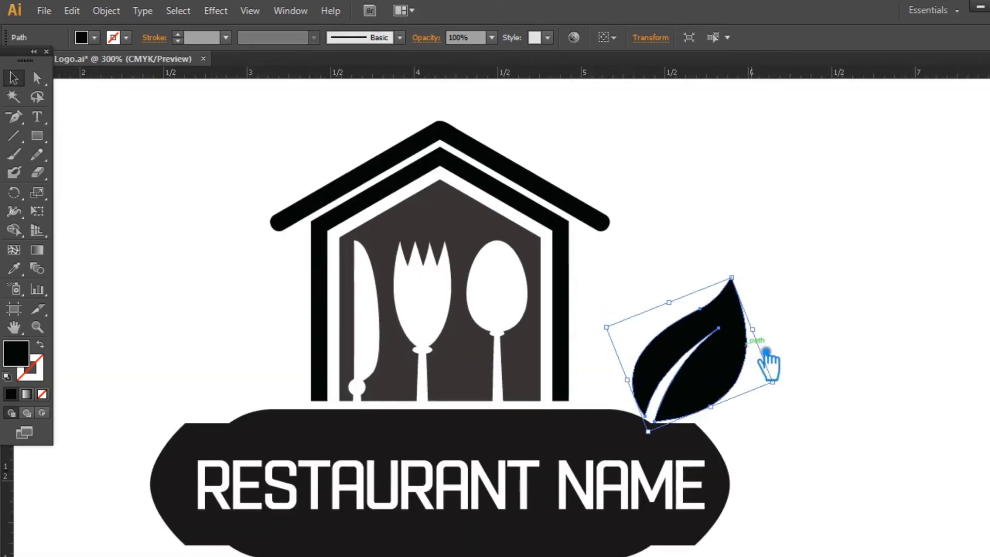
left_click(840, 335)
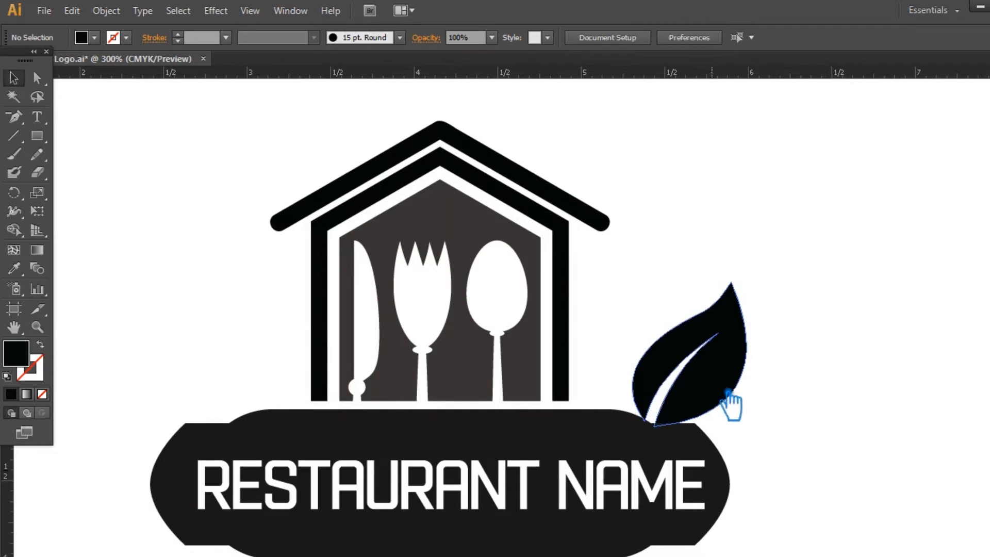
Create a copy of the leaf rotated leftward about its base and scale the copy down.
left_click(729, 394)
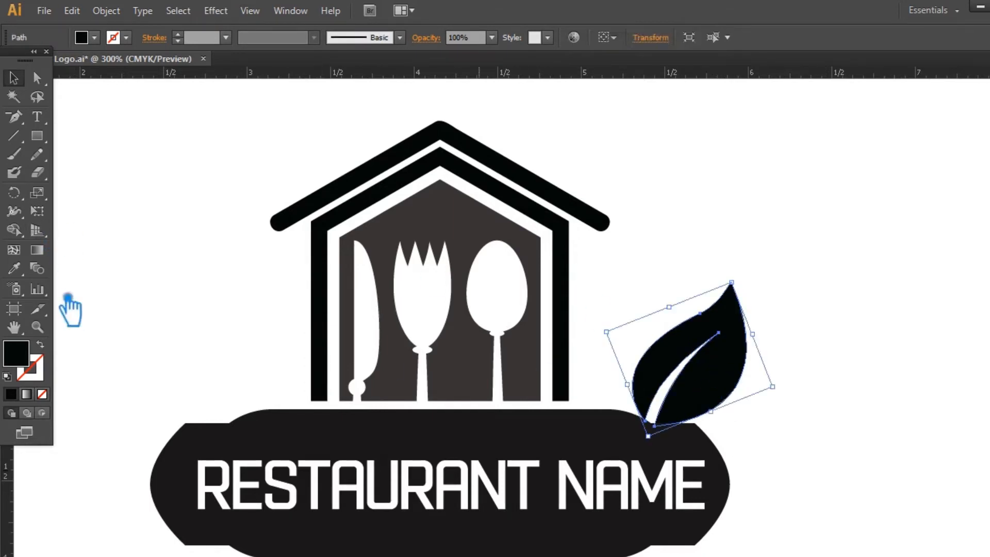
left_click(14, 193)
left_click(650, 421)
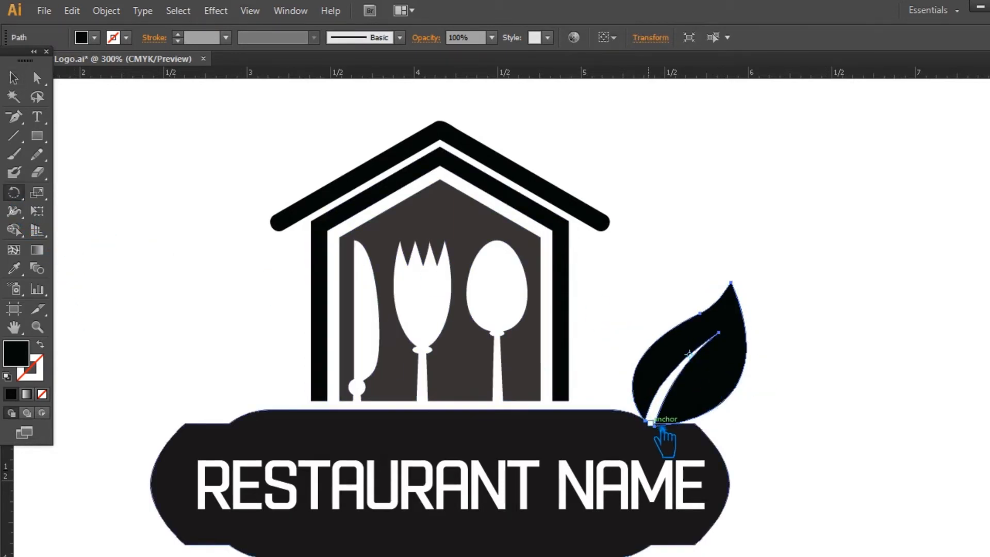
left_click_drag(730, 380, 683, 363)
left_click(21, 77)
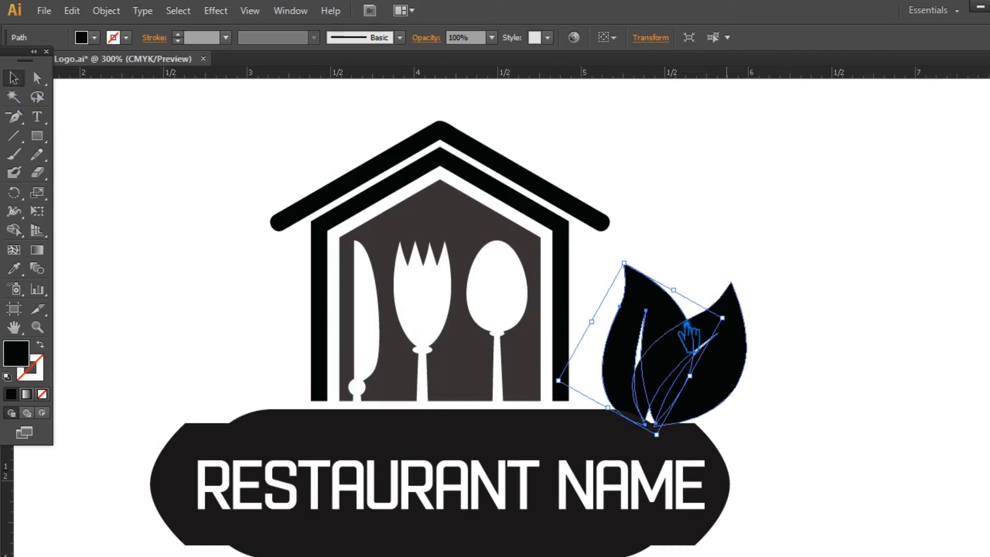
left_click_drag(640, 270, 644, 323)
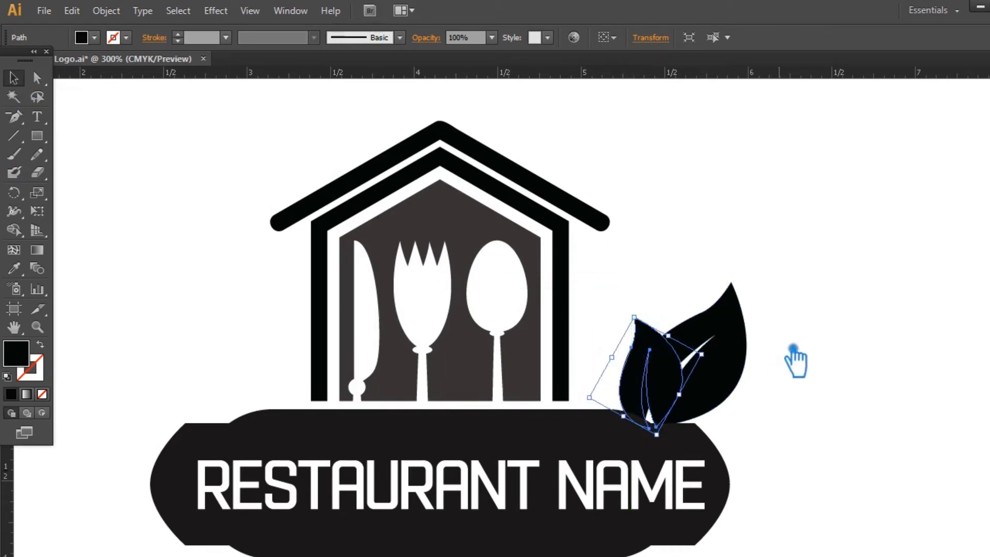
Create another copy of the large leaf rotated rightward about its base and scale it down slightly.
left_click(732, 389)
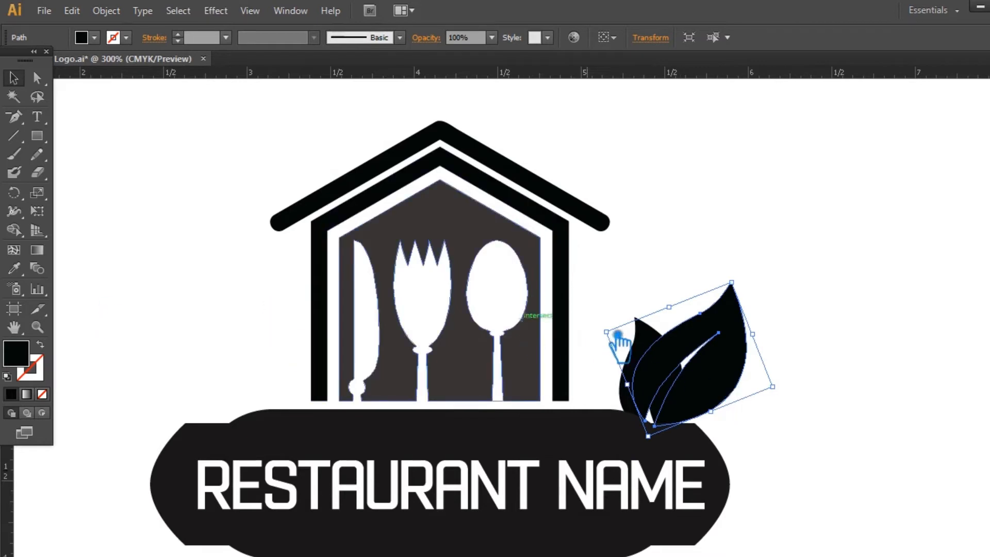
left_click(14, 193)
left_click(653, 425)
left_click_drag(742, 382, 769, 433)
left_click(13, 79)
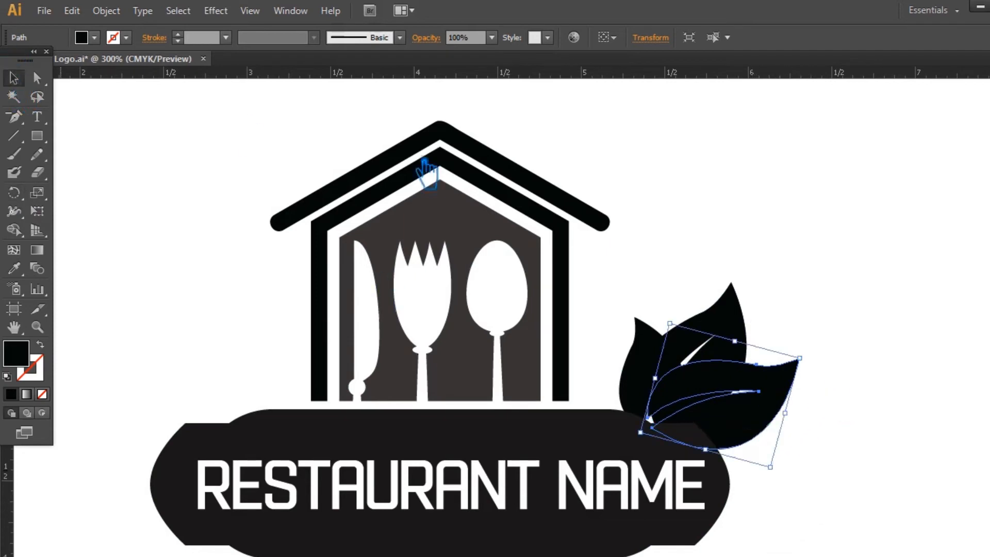
mouse_move(812, 369)
left_mouse_down()
mouse_move(787, 380)
mouse_move(796, 381)
mouse_move(796, 369)
left_mouse_up()
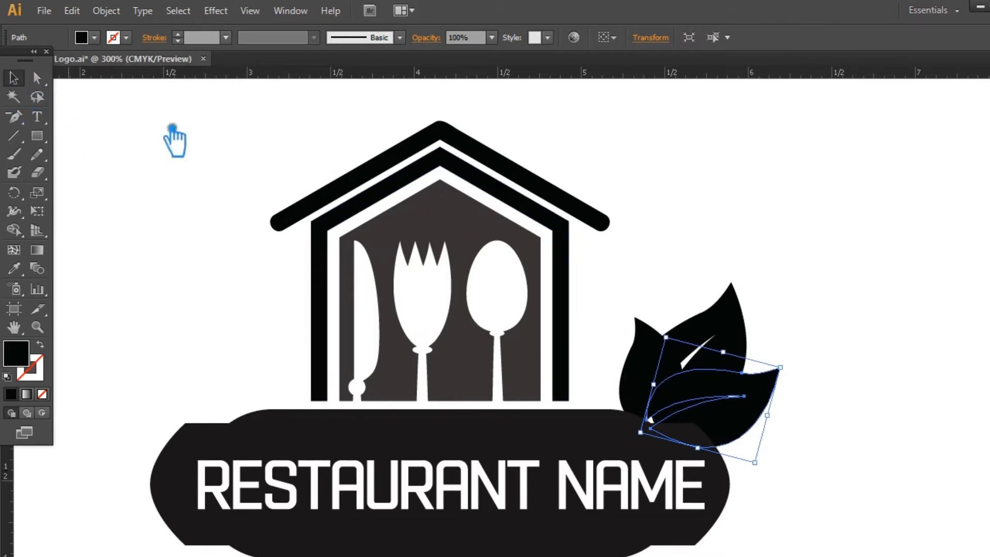
left_click(817, 273)
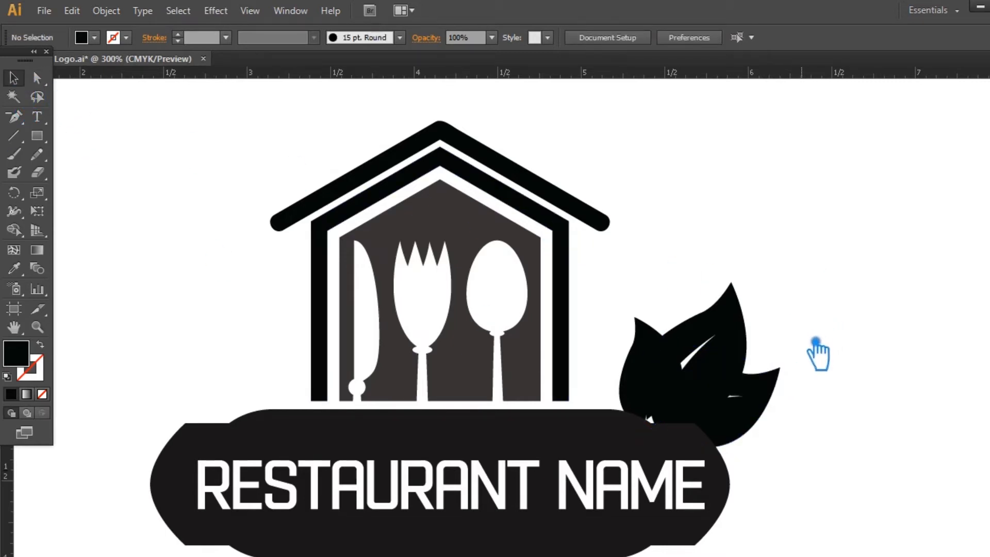
Create an enlarged outline of the banner with an offset path of 0.05 in.
left_click(737, 355)
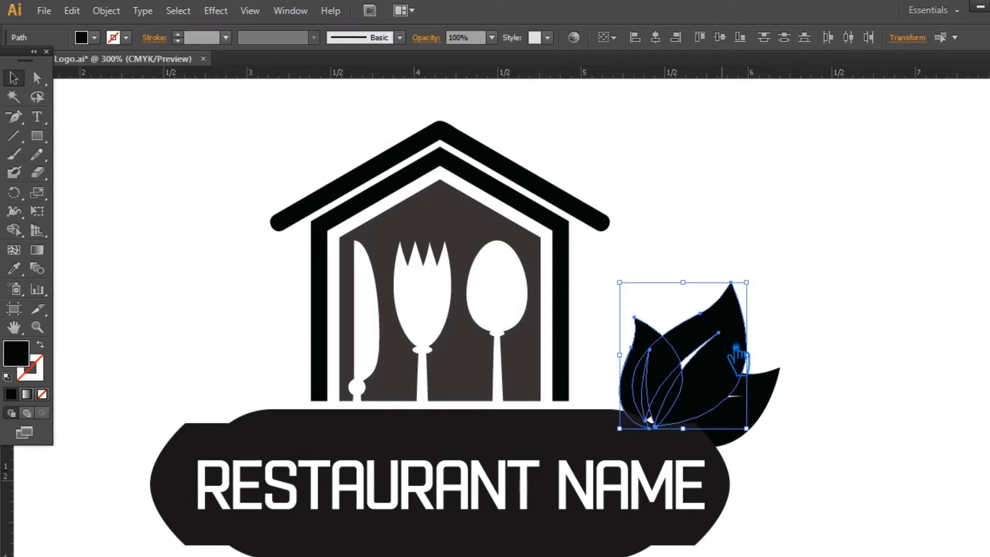
left_click(857, 408)
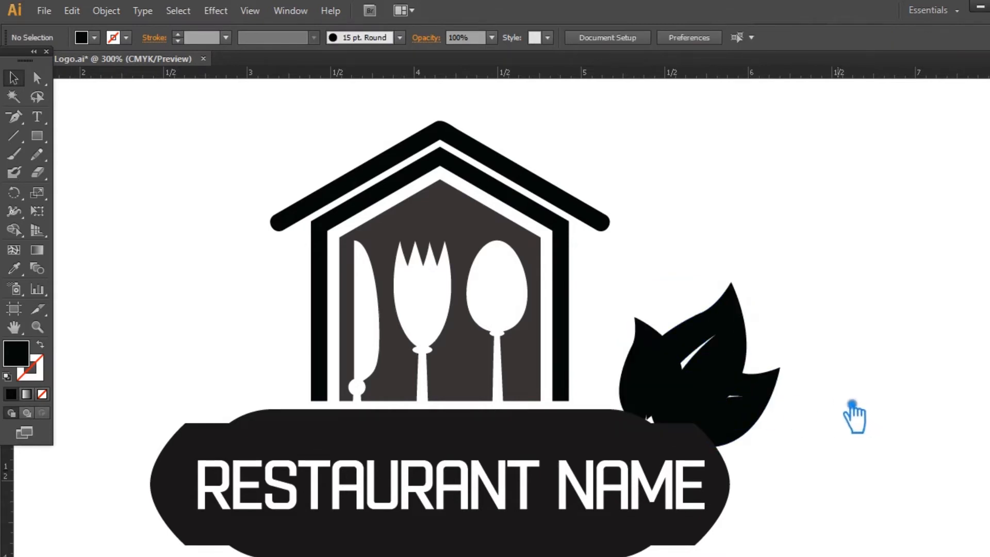
left_click(597, 441)
left_click(117, 11)
mouse_move(157, 326)
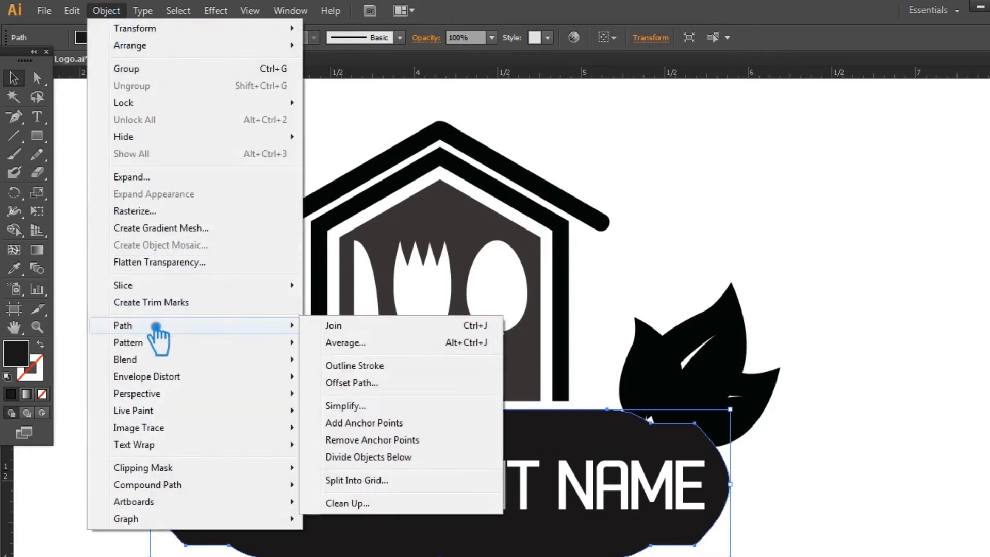
left_click(384, 380)
left_click(407, 234)
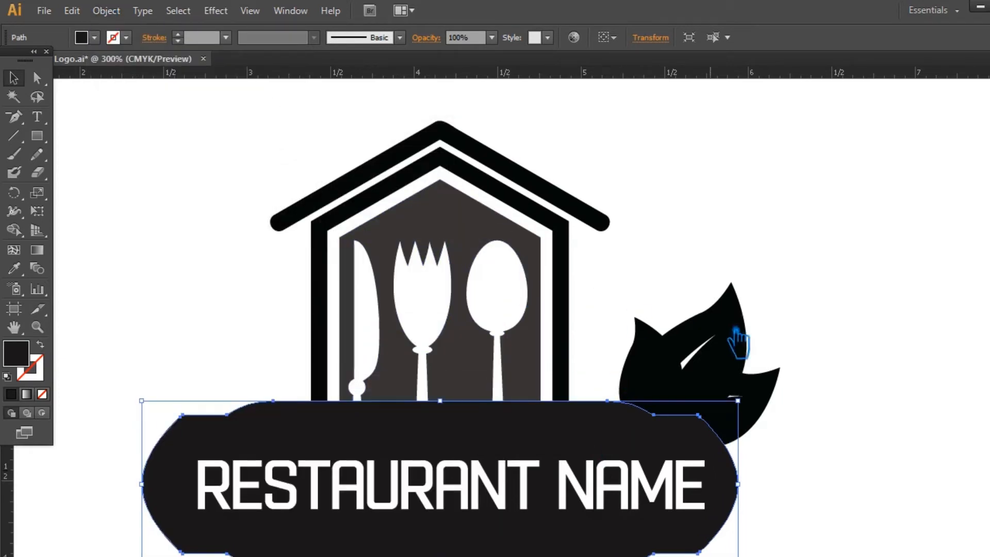
Try to divide the three leaves, the banner and its offset outline where they overlap.
left_click(856, 412)
left_click_drag(834, 418, 662, 365)
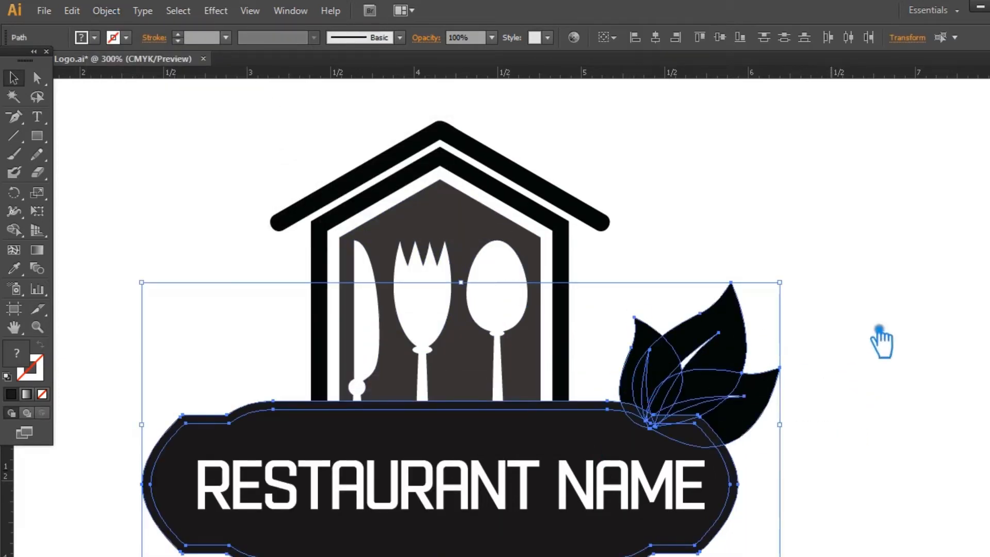
key("ctrl+shift+F9")
left_click(860, 454)
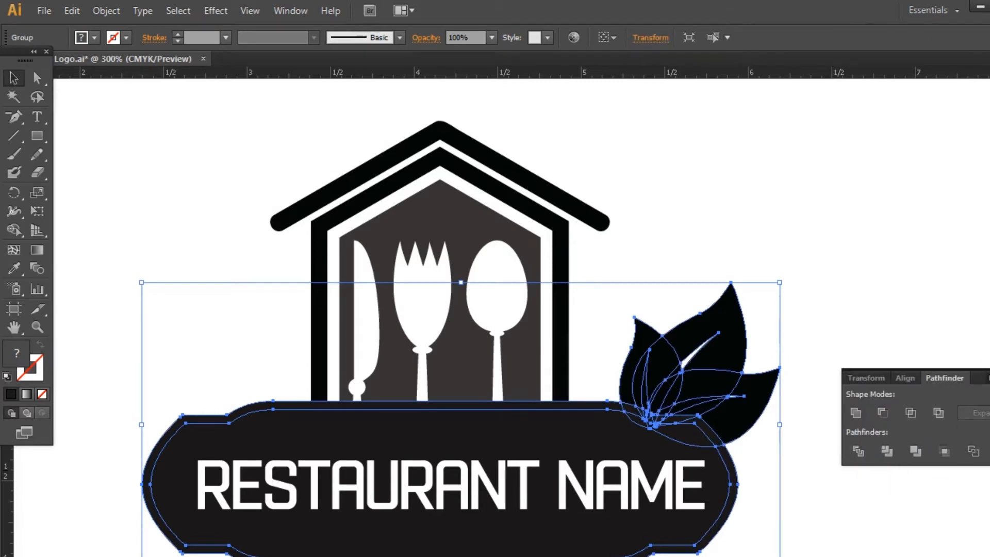
key("ctrl+shift+F9")
left_click(906, 362)
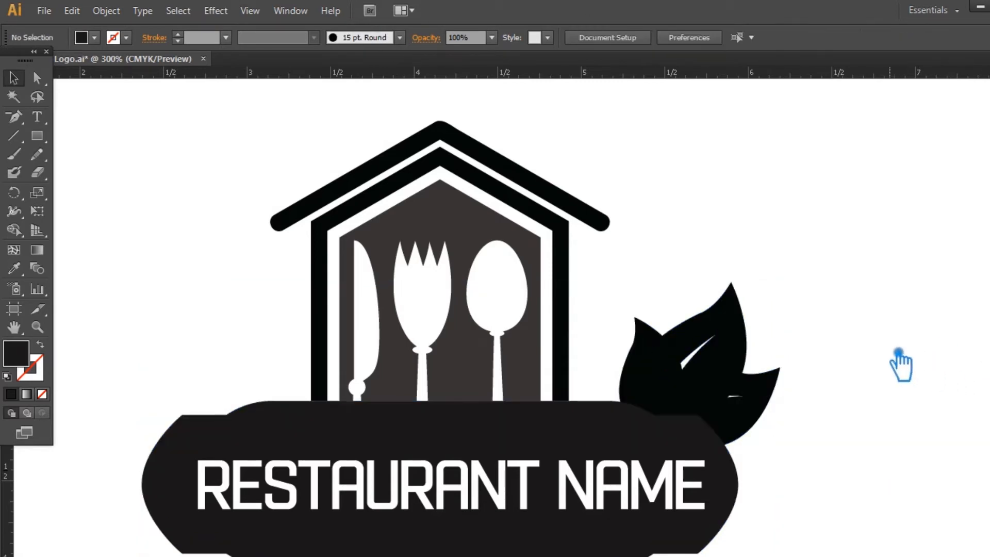
Create enlarged outlines of all three leaves with an offset path of 0.05 in and miter joins.
left_click_drag(845, 394, 640, 316)
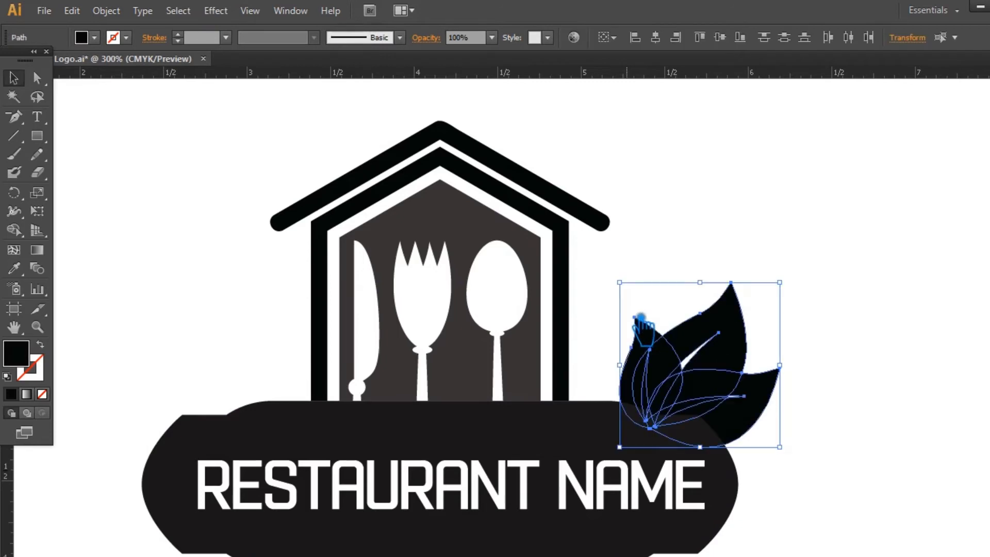
left_click(106, 11)
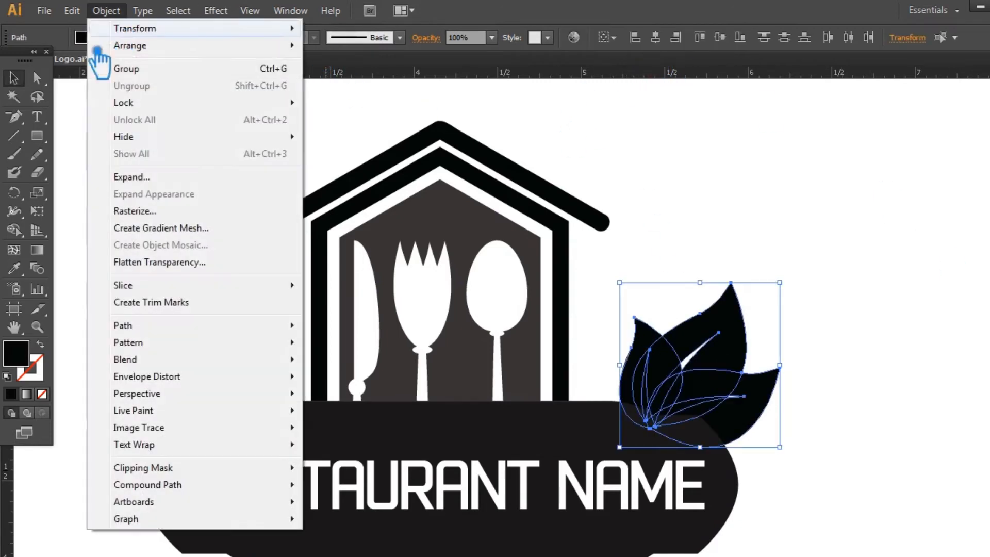
mouse_move(185, 325)
left_click(348, 383)
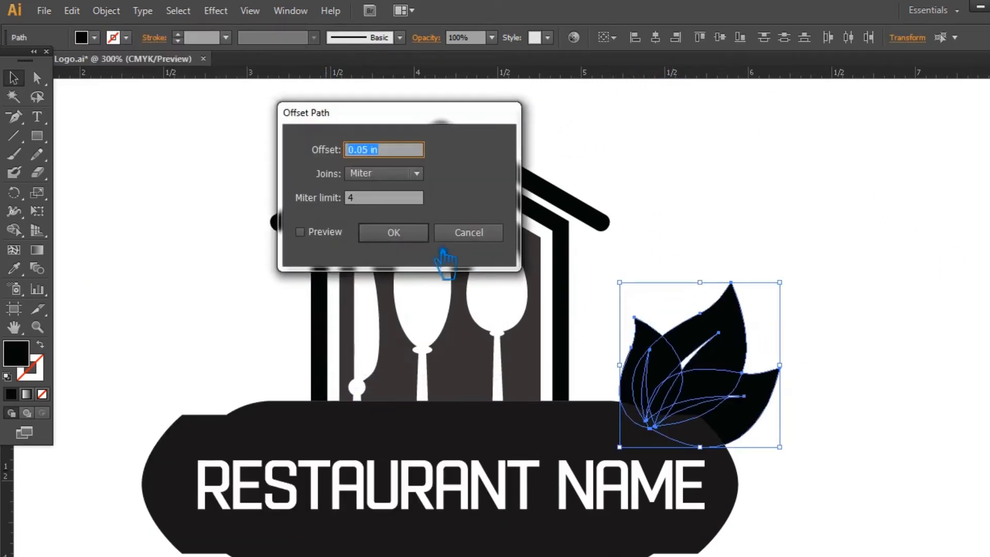
key("Return")
left_click(827, 440)
Divide the leaves, the banner and their offset outlines into separate pieces wherever they overlap.
left_click_drag(806, 427, 659, 311)
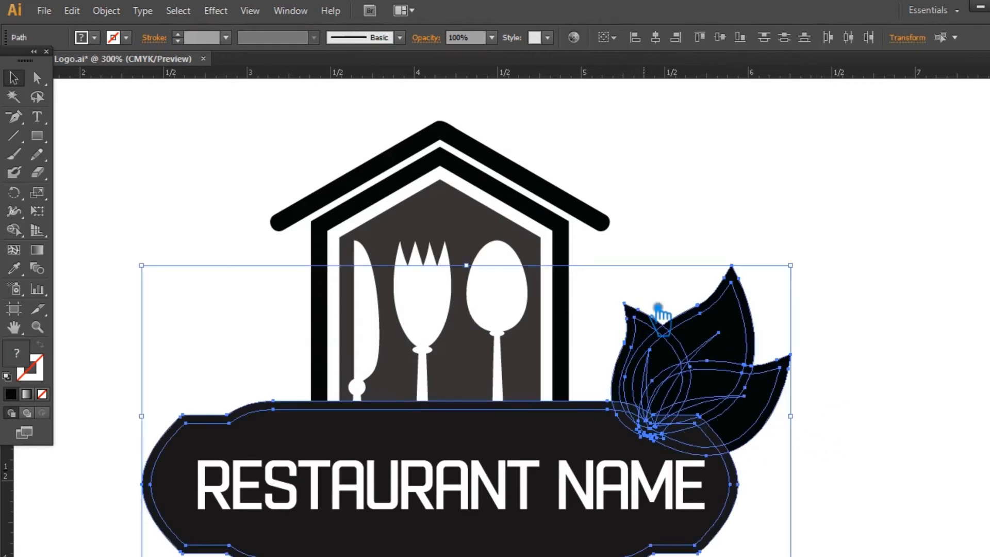
key("ctrl+shift+F9")
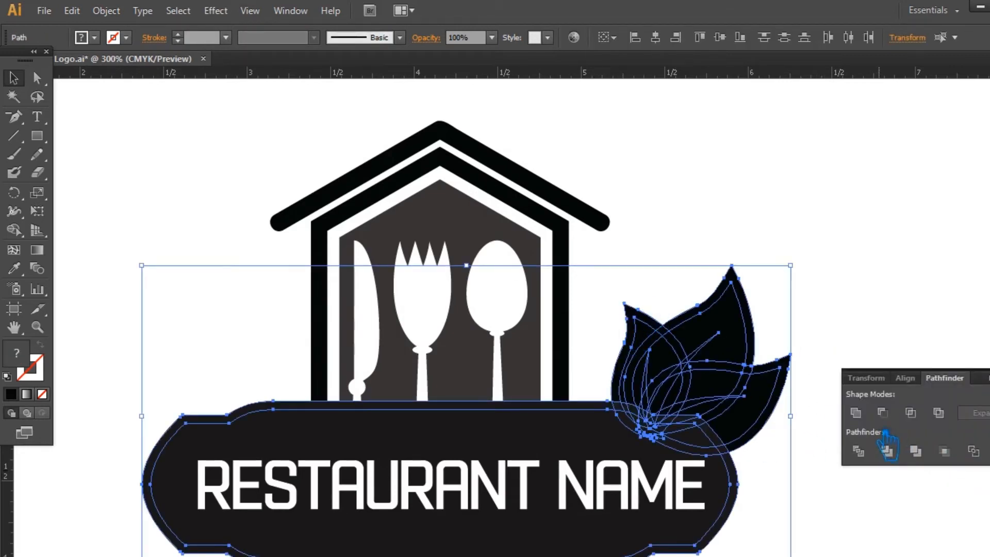
left_click(861, 452)
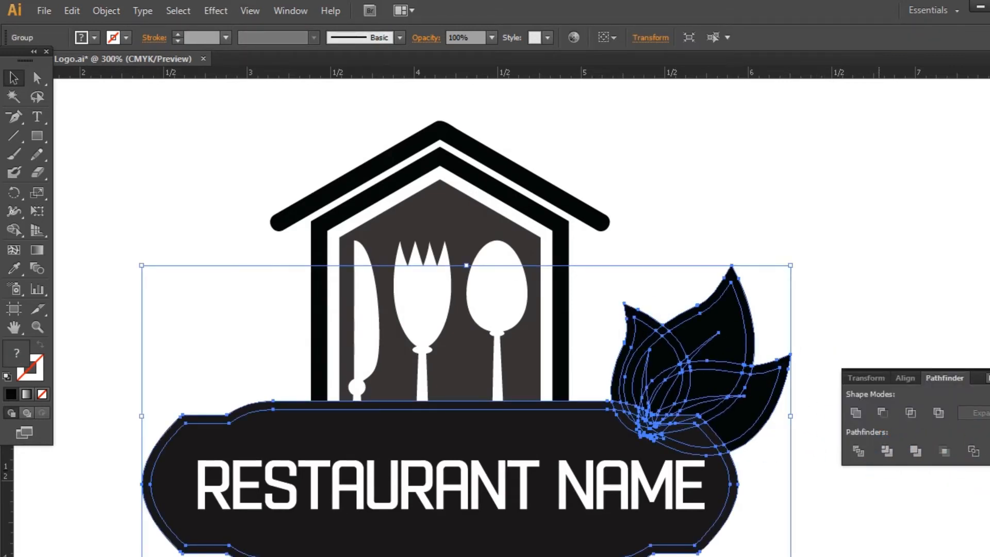
key("ctrl+shift+F9")
key("ctrl+z")
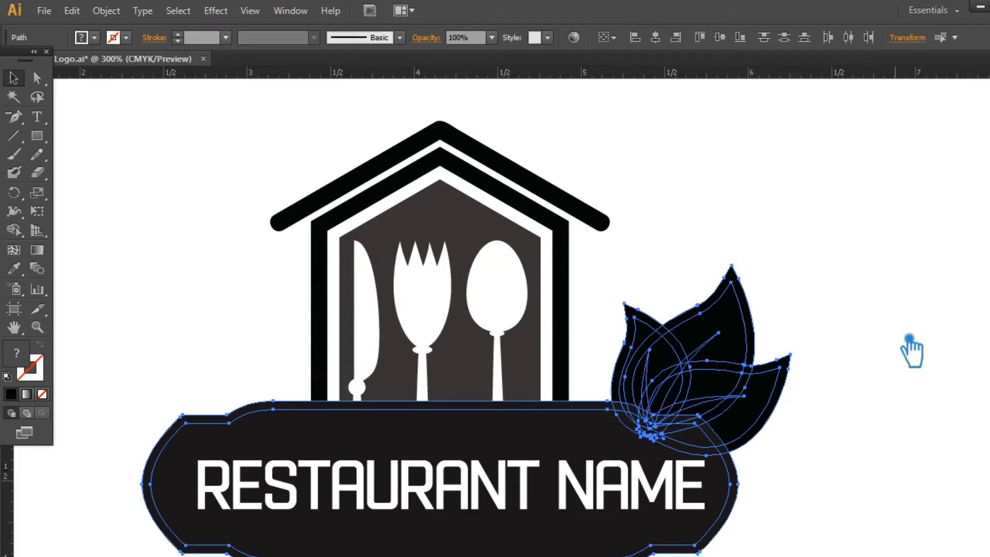
key("ctrl+shift+F9")
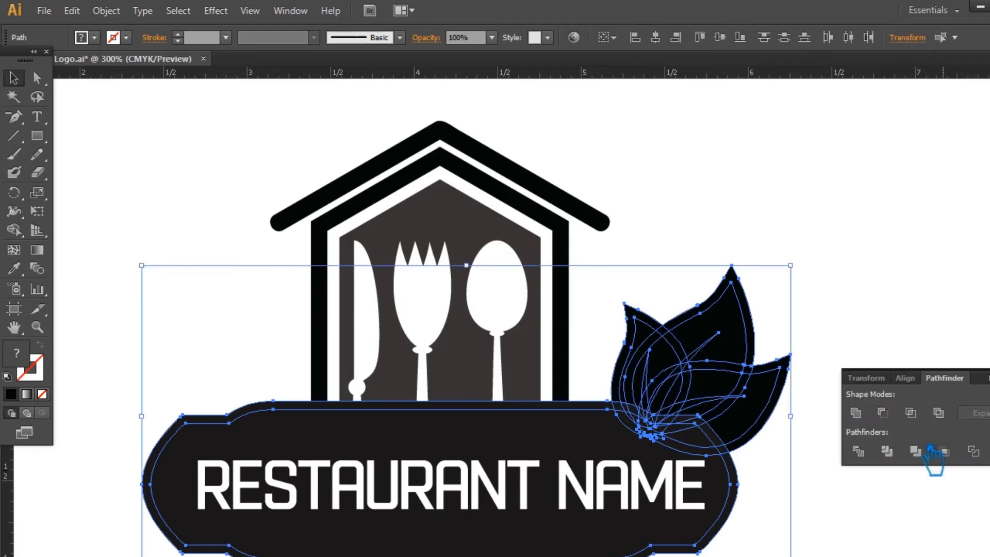
left_click(886, 452)
key("ctrl+shift+F9")
left_click(840, 361)
Ungroup the divided leaf and banner pieces.
right_click(721, 353)
left_click(703, 357)
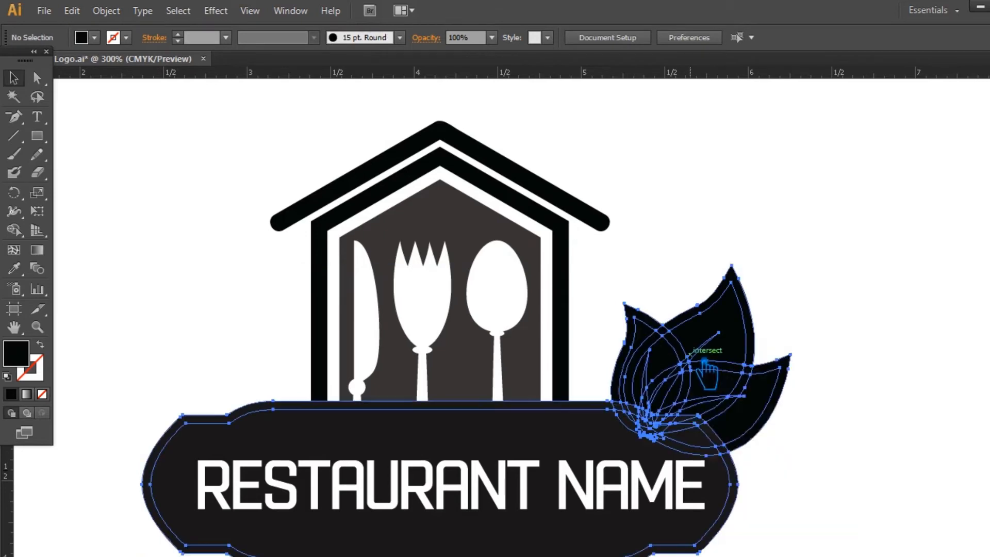
right_click(698, 355)
left_click(756, 446)
left_click(841, 447)
Delete the banner's outer offset ring and the offset sliver where the small leaf meets the banner.
left_click(752, 485)
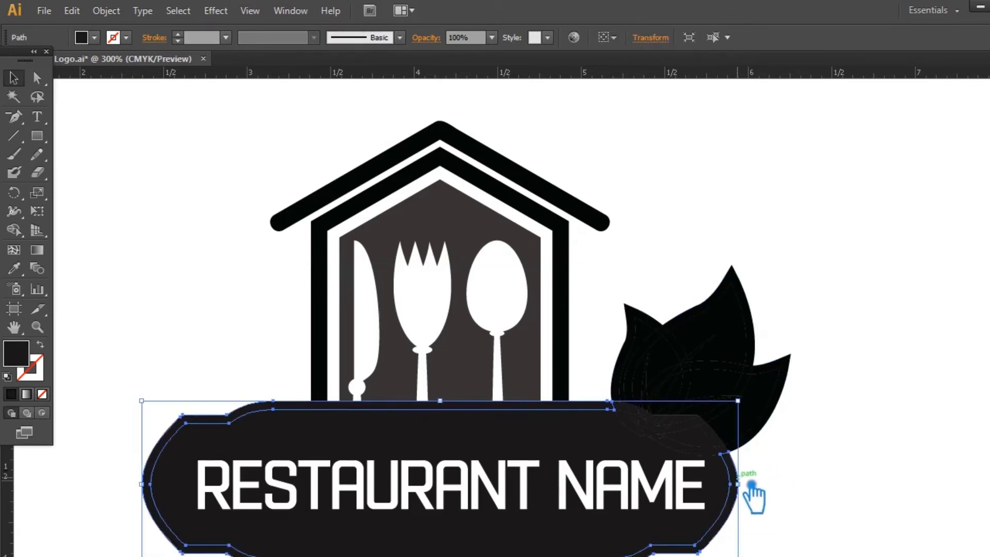
left_click(788, 485)
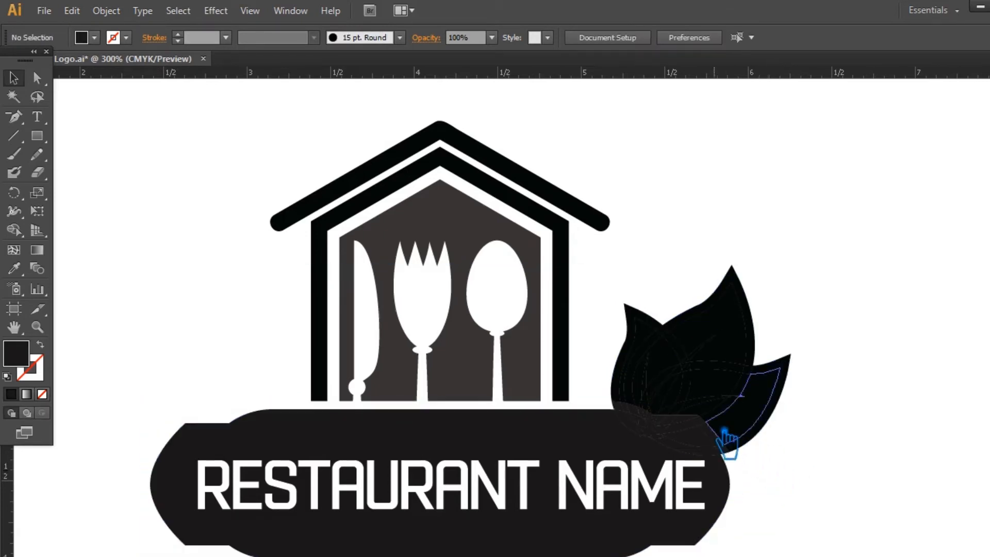
left_click(636, 408)
key("Delete")
left_click(640, 411)
left_click(809, 456)
Delete the remaining offset strips between the leaves and along the banner's upper-right shoulder to leave white gaps.
key("ctrl+plus")
key("ctrl+plus")
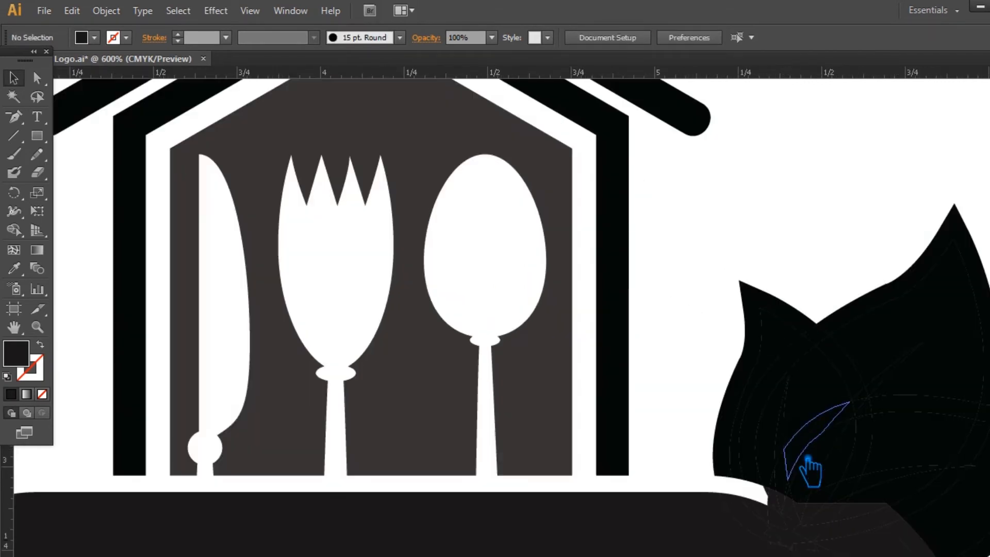
left_click_drag(800, 473, 608, 330)
left_click(754, 434)
key("Delete")
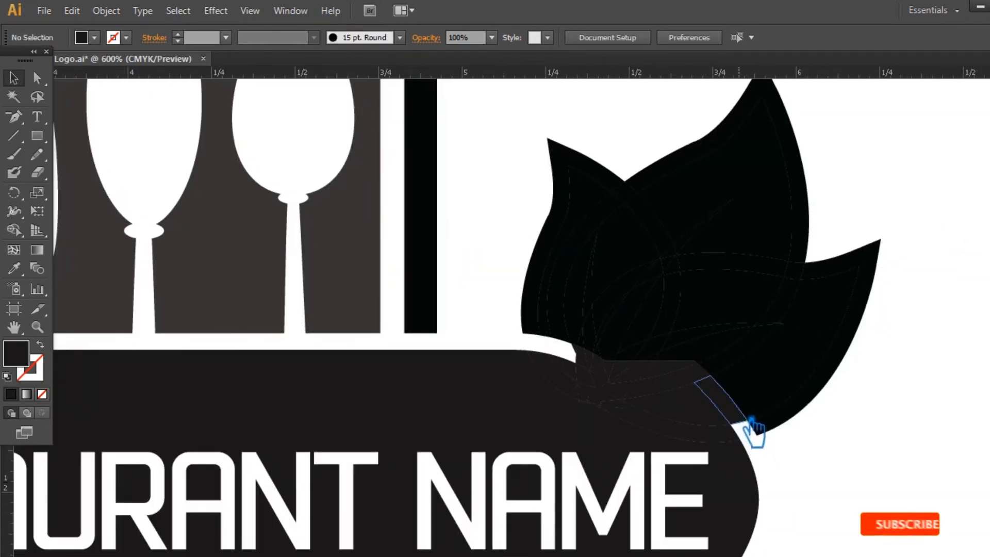
left_click(741, 418)
key("Delete")
left_click(707, 377)
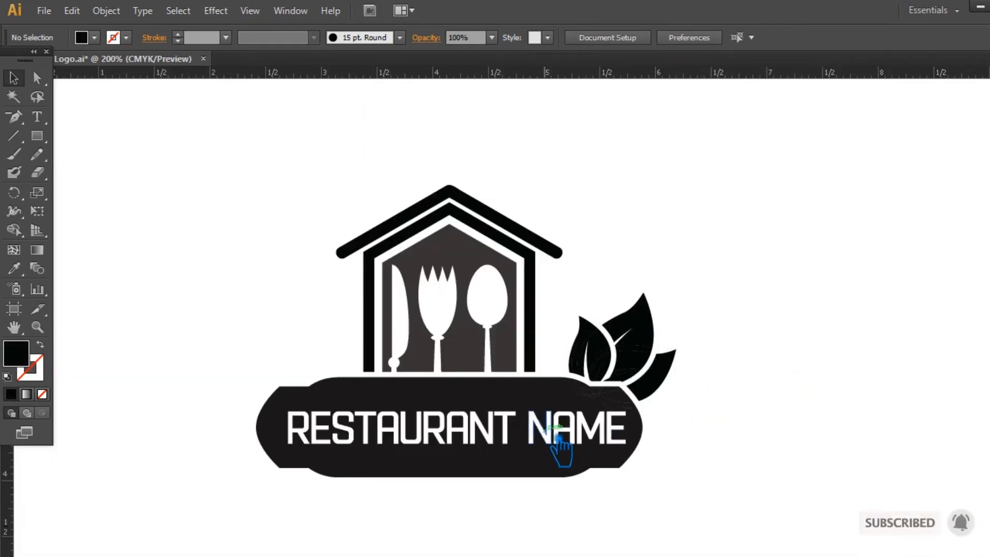
Unite the fragments of the leaves and banner into clean solid shapes, leaving the lettering out.
left_click(571, 454)
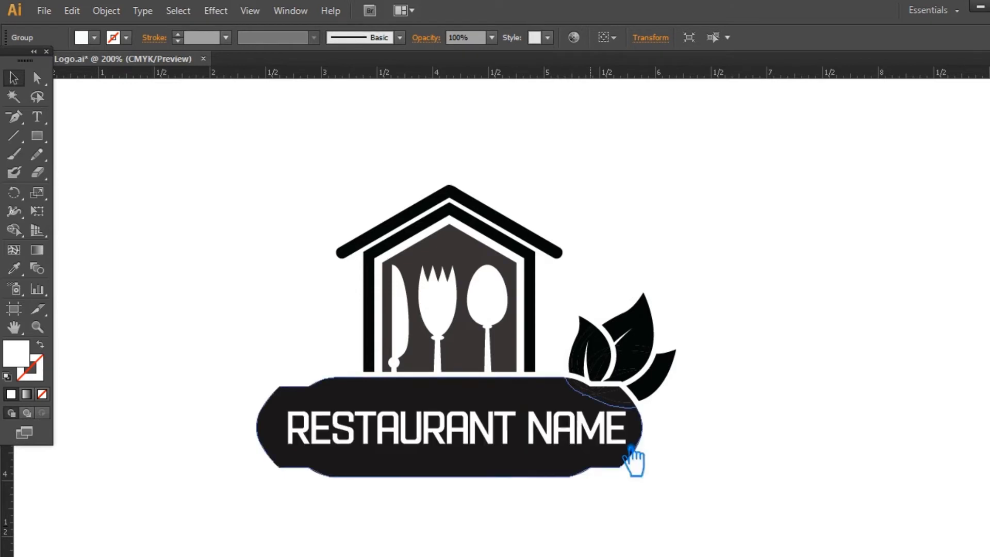
left_click(737, 464)
left_click_drag(799, 488, 567, 273)
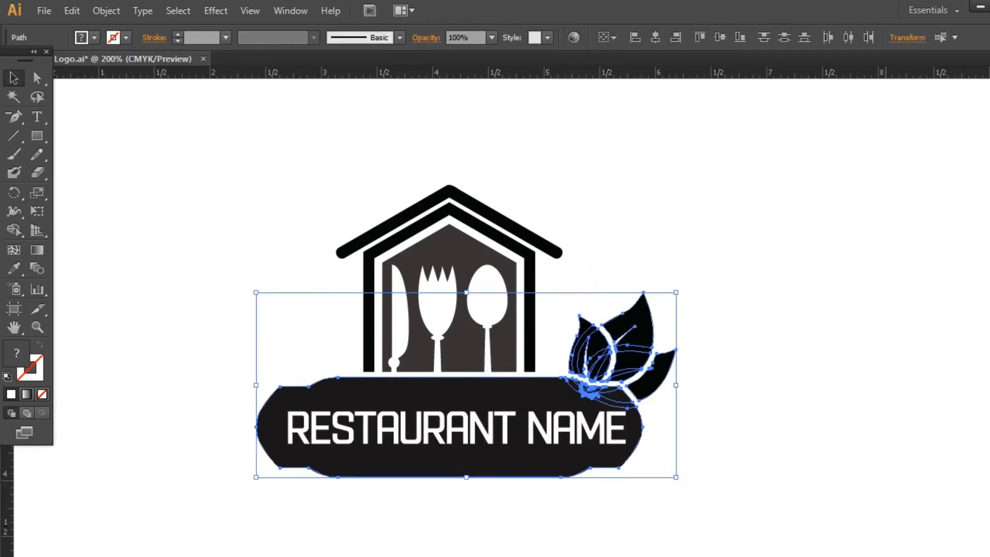
key("ctrl+shift+F9")
left_click(857, 413)
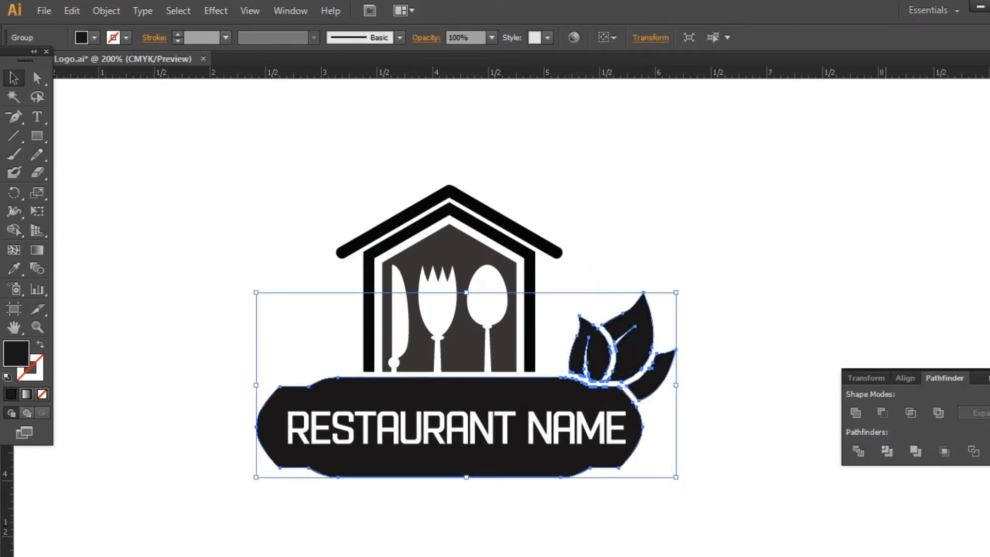
left_click(859, 370)
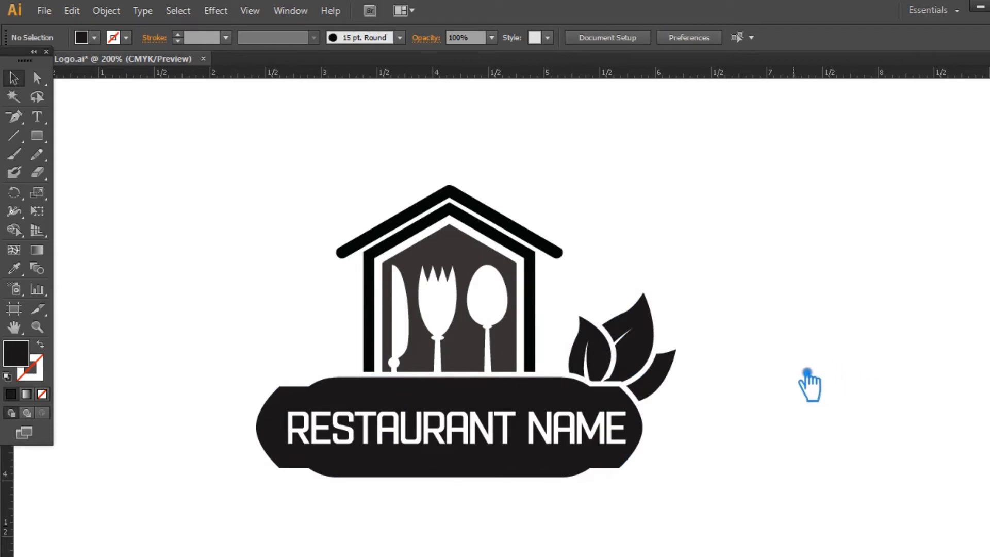
Ungroup the united artwork and group the three leaves together separately from the banner.
left_click(633, 351)
right_click(631, 350)
left_click(693, 436)
left_click(795, 388)
left_click(641, 345)
left_click(657, 378, "shift")
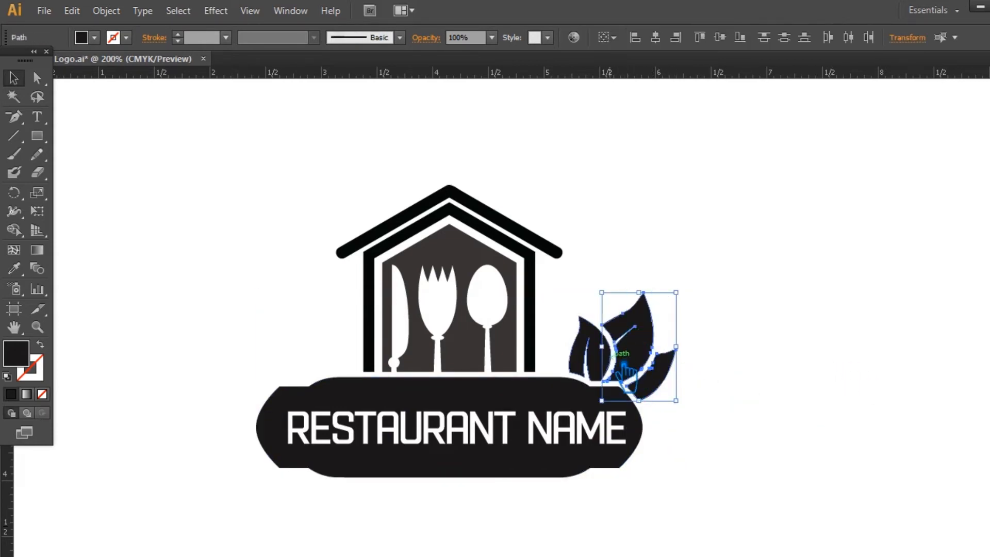
key("ctrl+g")
Reflect a copy of the leaf group about the vertical axis and place it on the banner's upper-left shoulder.
right_click(657, 342)
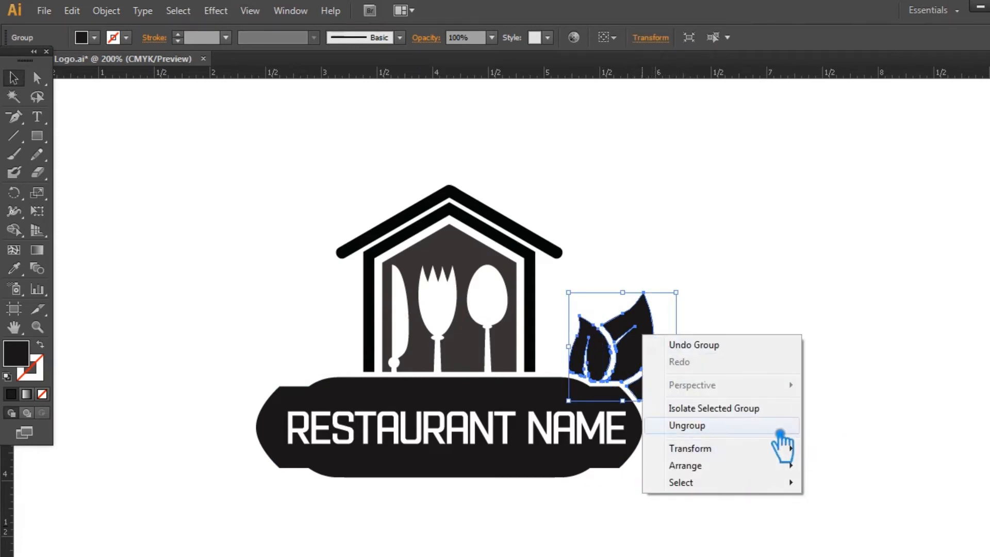
mouse_move(753, 449)
left_click(883, 368)
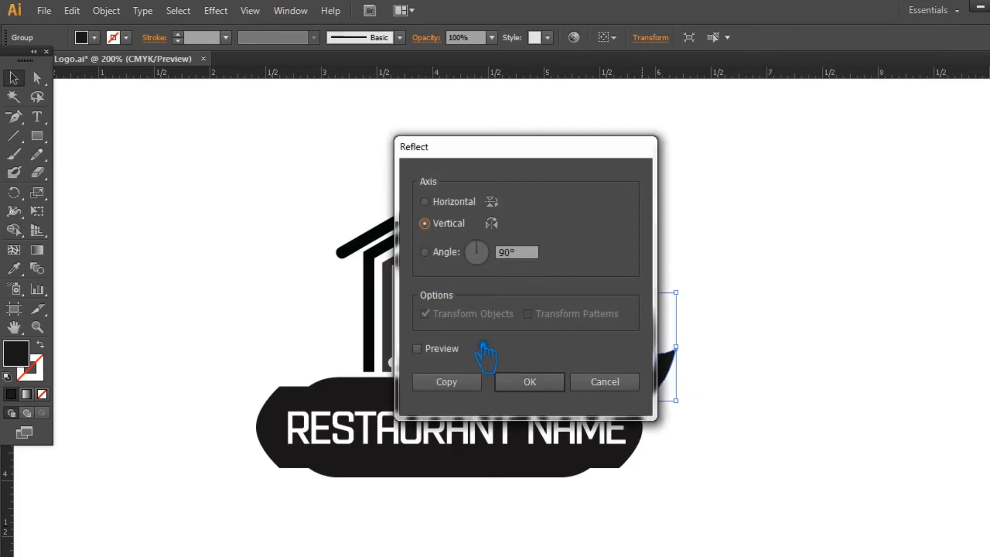
left_click(416, 349)
left_click_drag(520, 146, 363, 118)
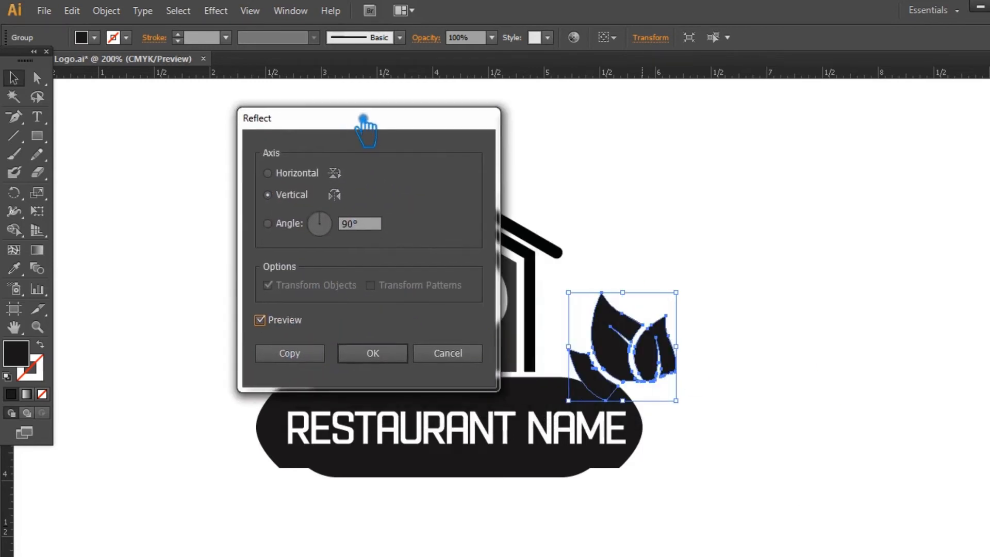
left_click(314, 361)
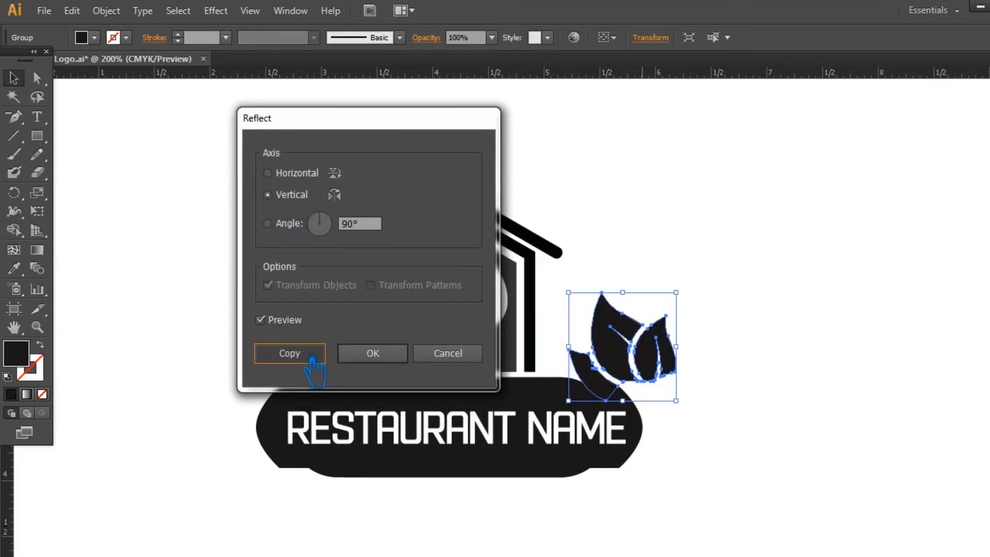
left_click_drag(624, 348, 266, 343)
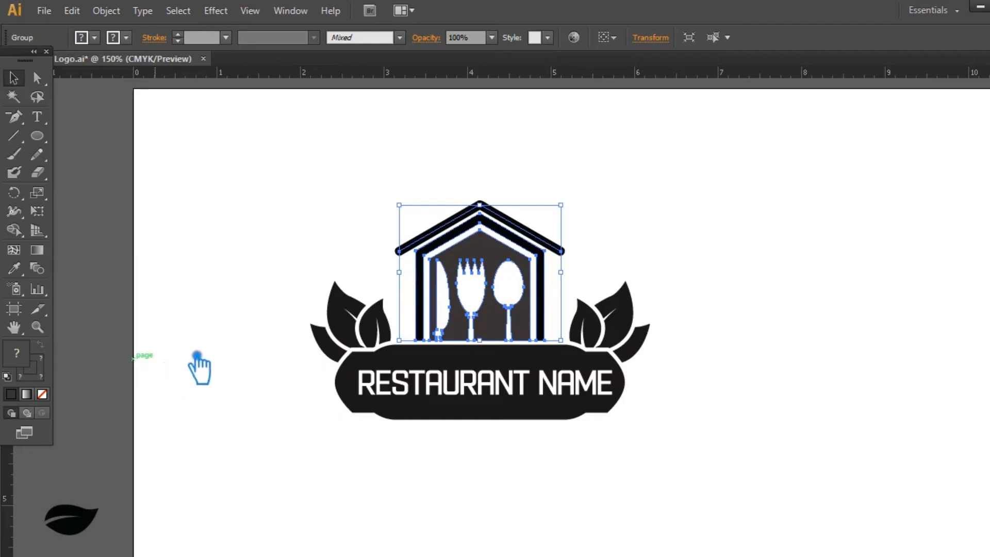
Show the guides and add a vertical guide through the roof's apex at X 4.15 in.
key("ctrl+semicolon")
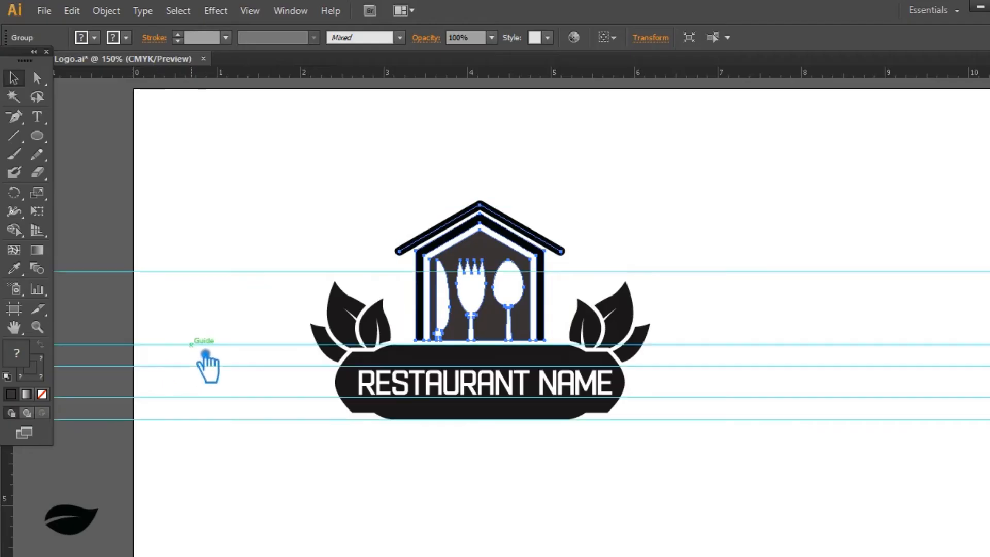
left_click_drag(8, 470, 494, 221)
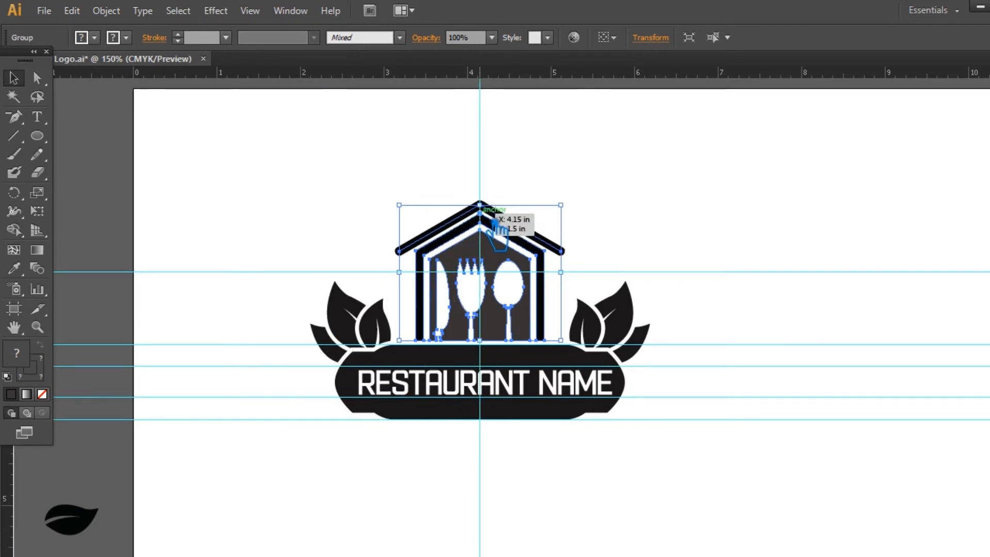
Draw a circle about 2.5 in across centred on the house guides and swap its fill for a 1 pt stroke.
left_click(36, 136)
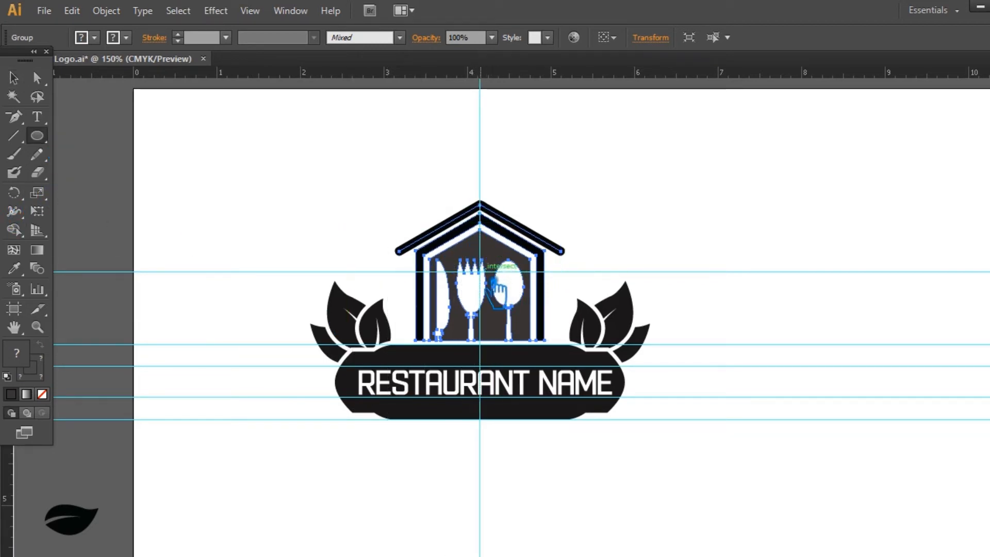
left_click_drag(496, 289, 597, 332)
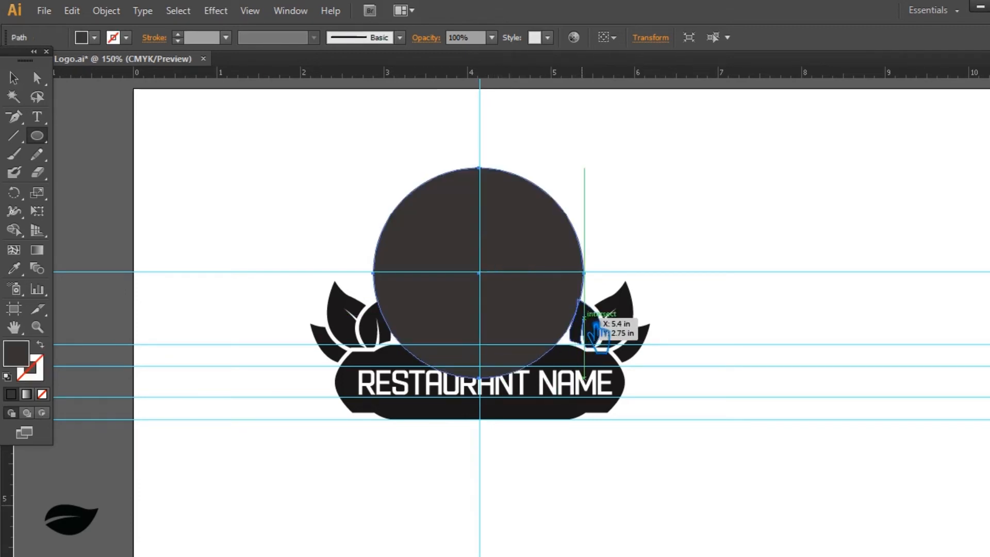
left_click(54, 352)
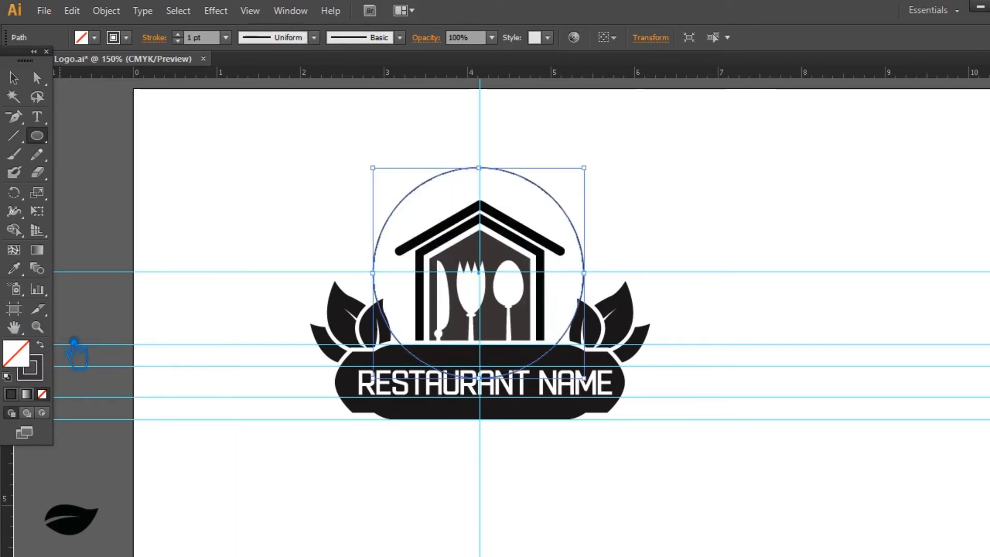
Set the circle's stroke to 7 pt and add a slightly smaller concentric copy just inside it.
scroll(192, 39, "up", 4)
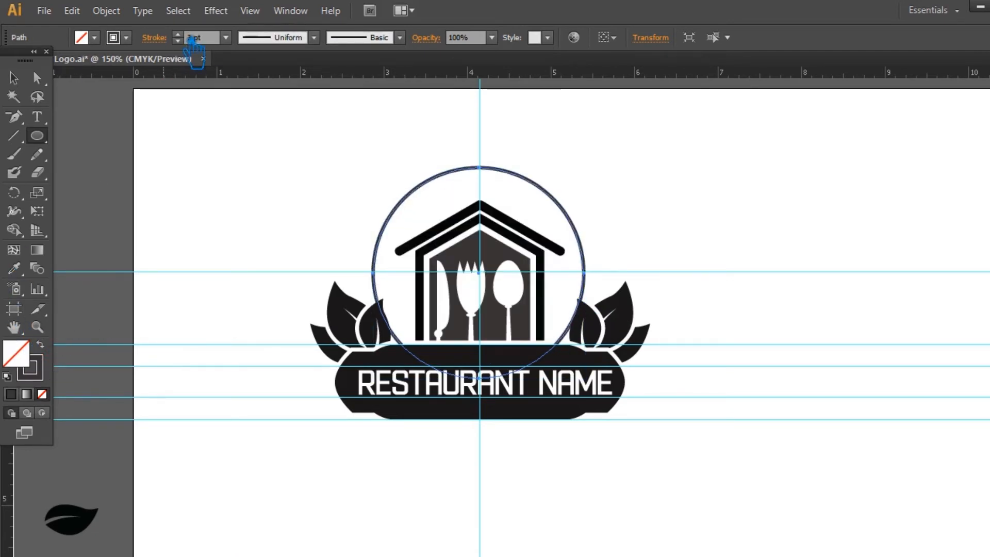
scroll(193, 41, "up", 2)
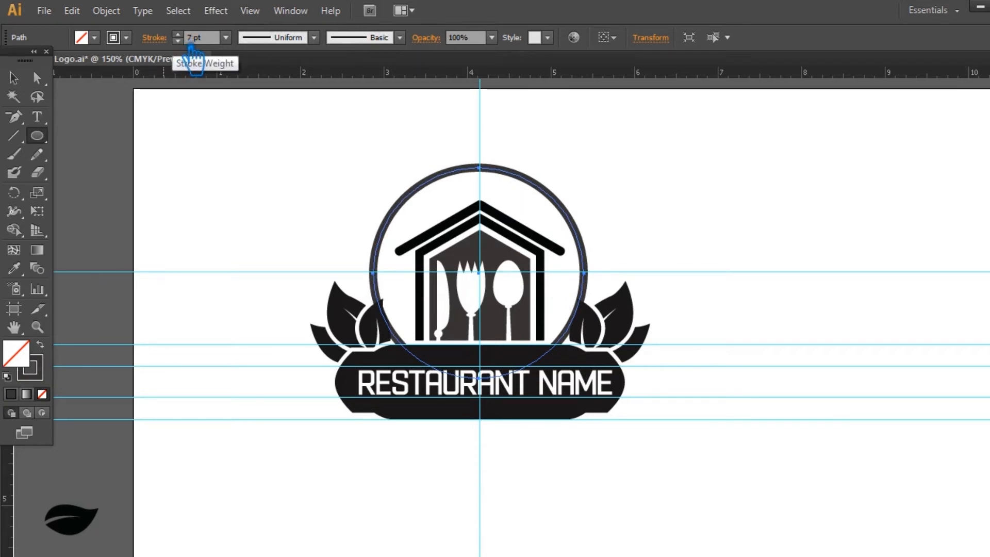
left_click(14, 78)
left_click_drag(584, 169, 591, 172)
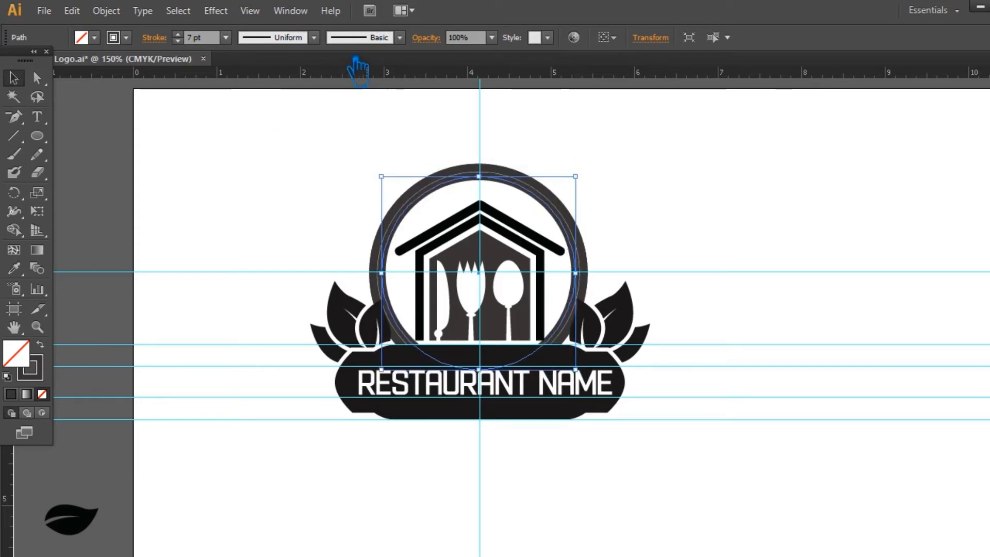
Make the inner circle's stroke a dashed line with a 4 pt dash and a 1 pt gap.
left_click(296, 11)
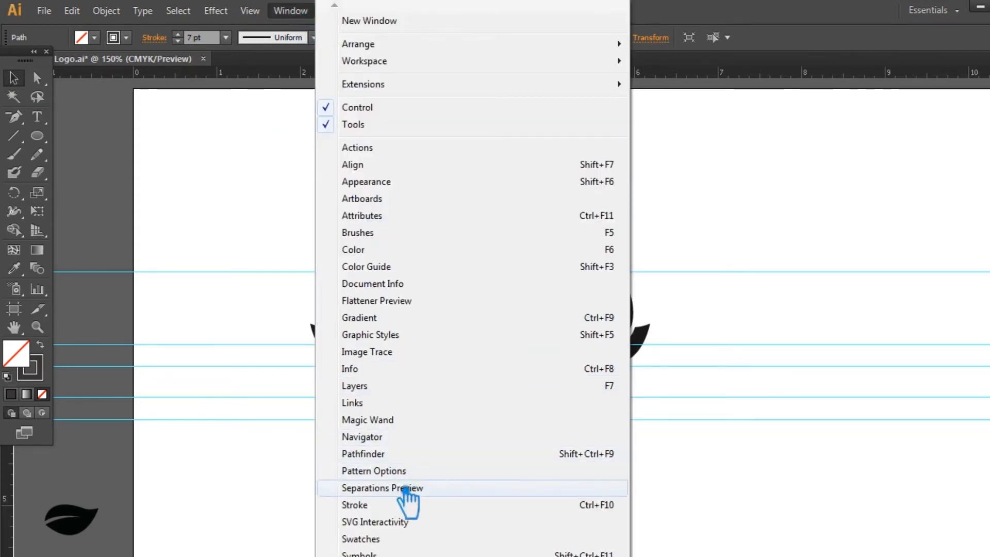
left_click(426, 505)
left_click(872, 307)
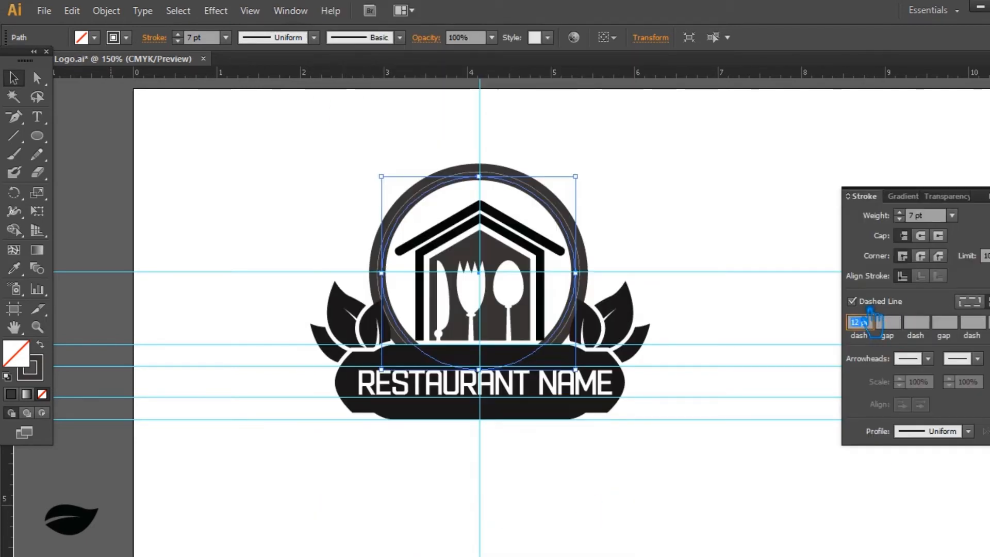
type("2")
key("Tab")
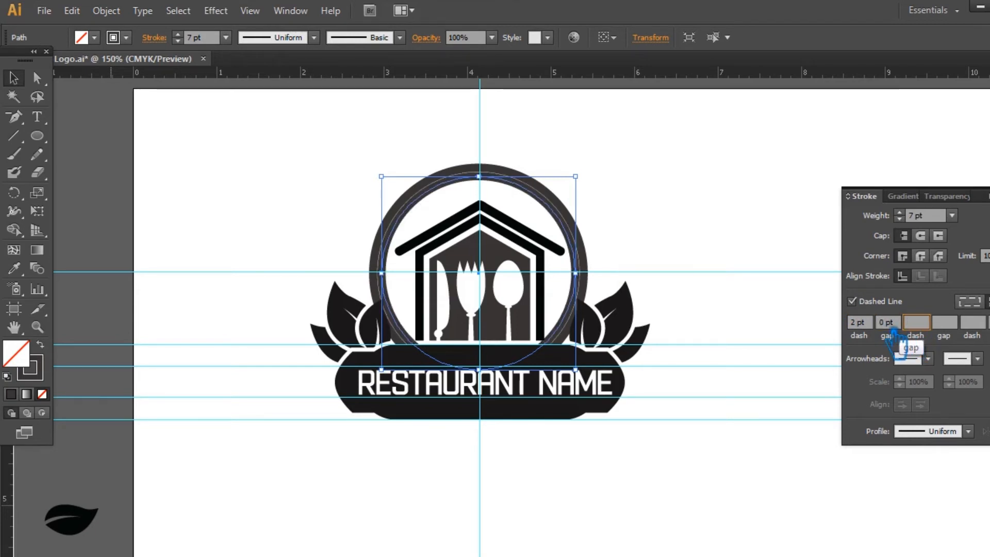
key("Up")
key("Up")
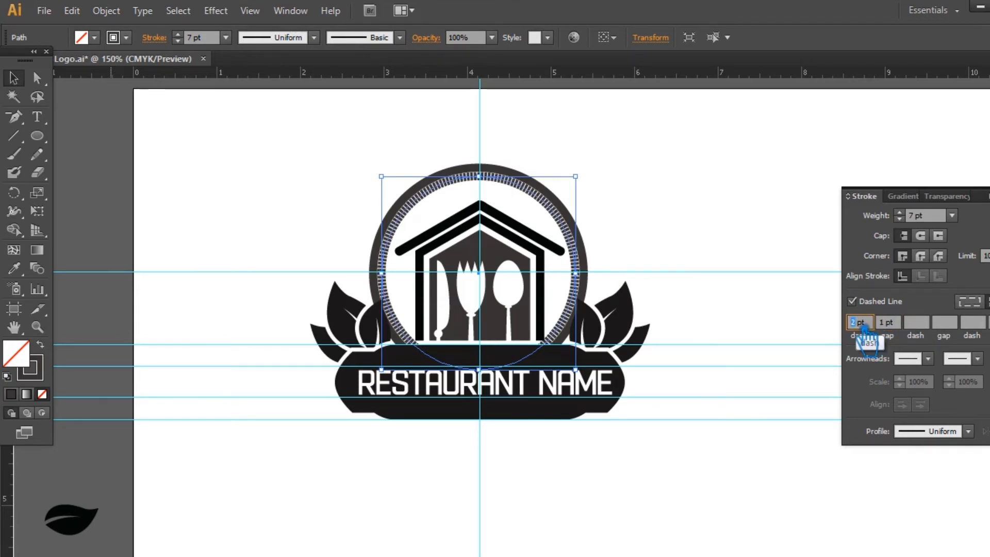
left_click(894, 323)
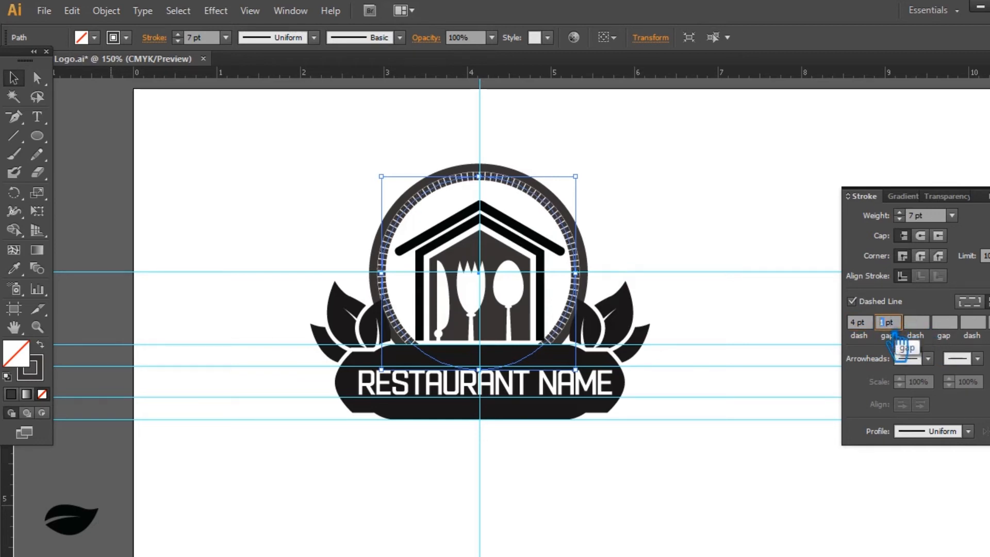
key("Up")
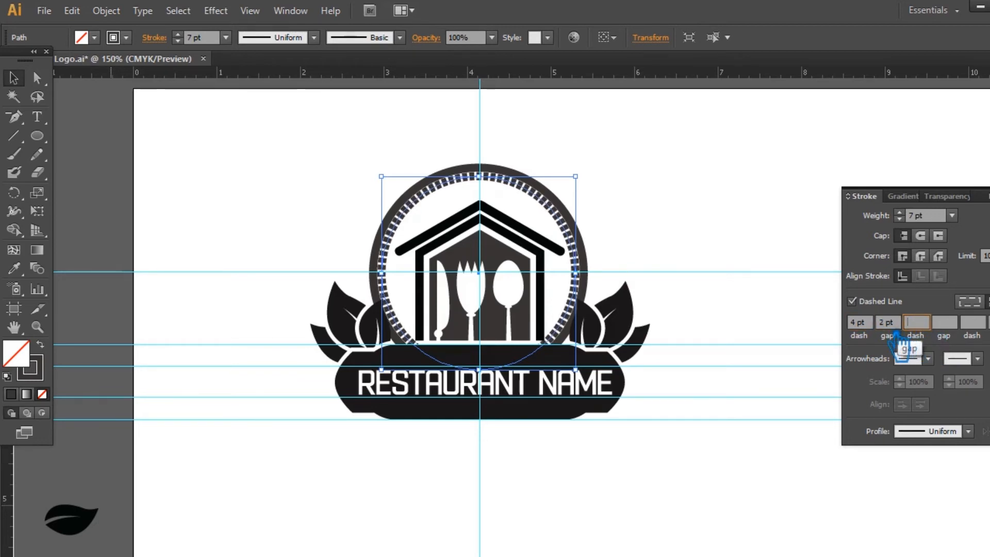
key("Down")
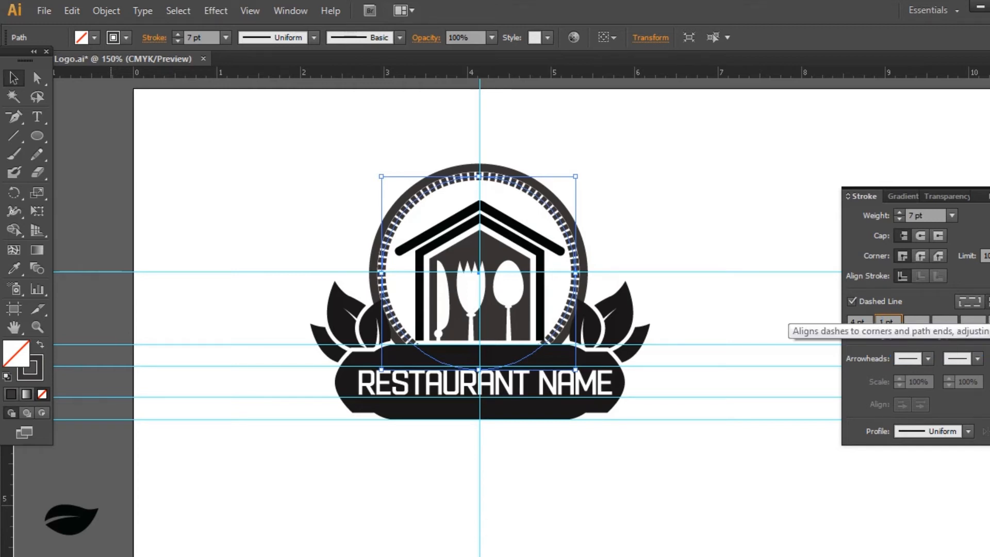
key("Return")
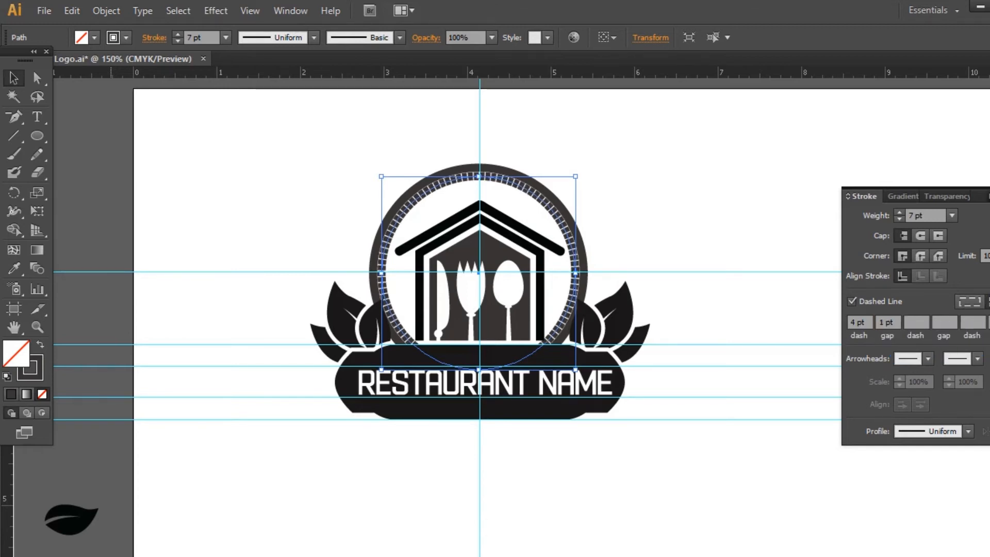
Expand the appearance of the dashed inner circle and expand its stroke into filled shapes.
left_click(106, 10)
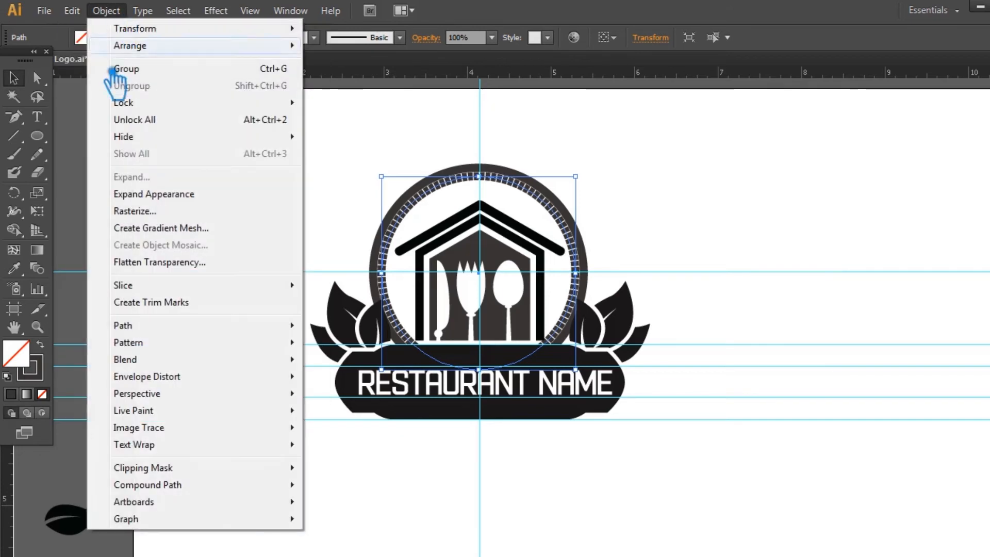
left_click(212, 195)
left_click(116, 10)
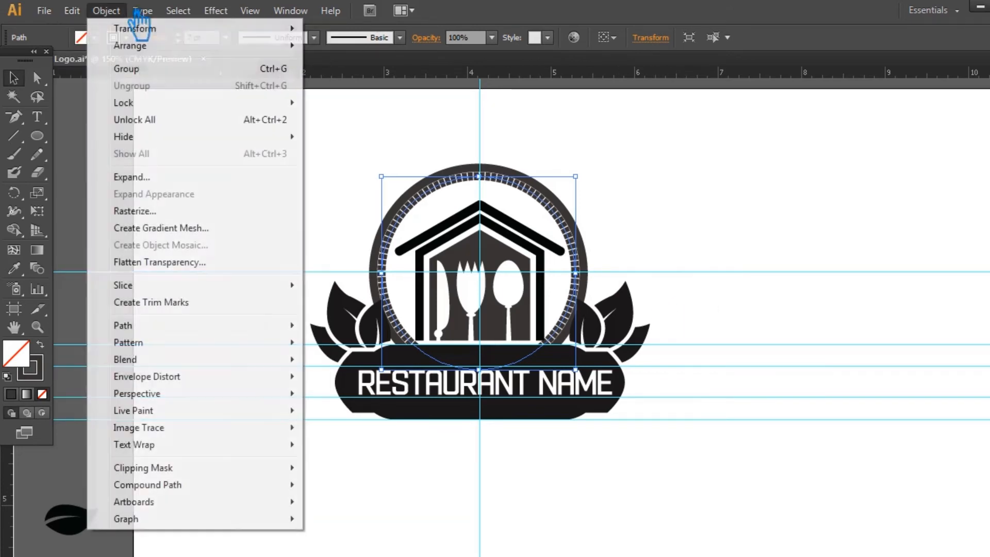
left_click(133, 177)
left_click(751, 330)
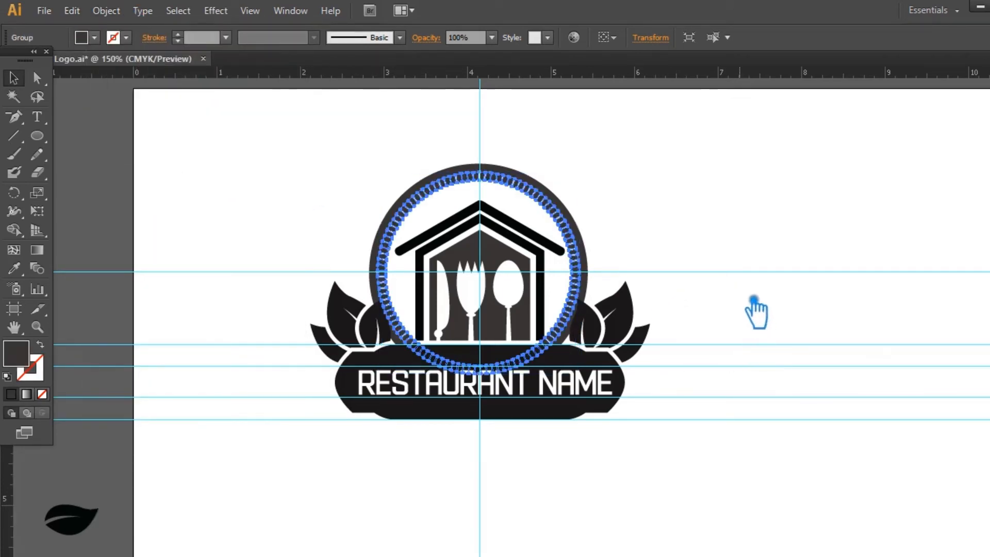
left_click(741, 229)
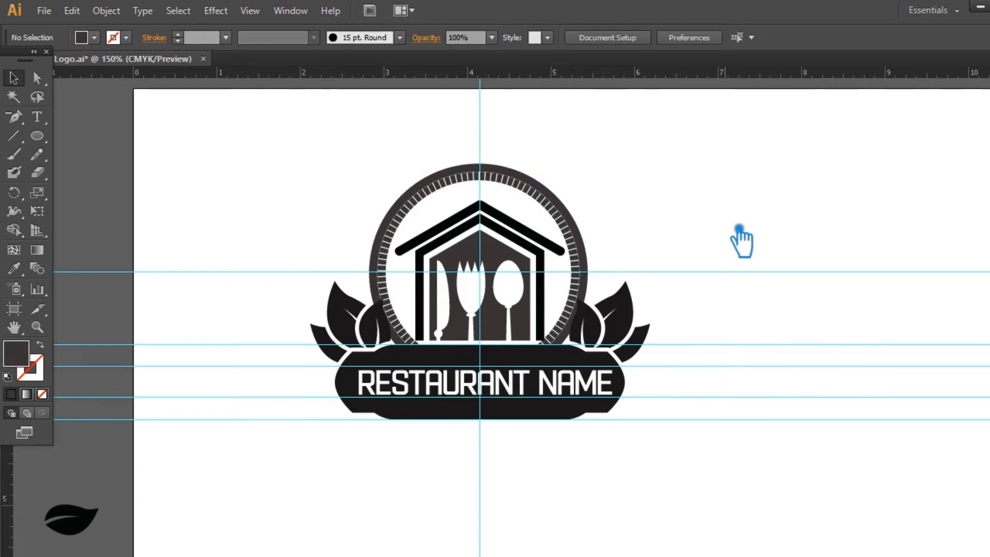
left_click_drag(386, 185, 641, 283)
left_click(640, 374)
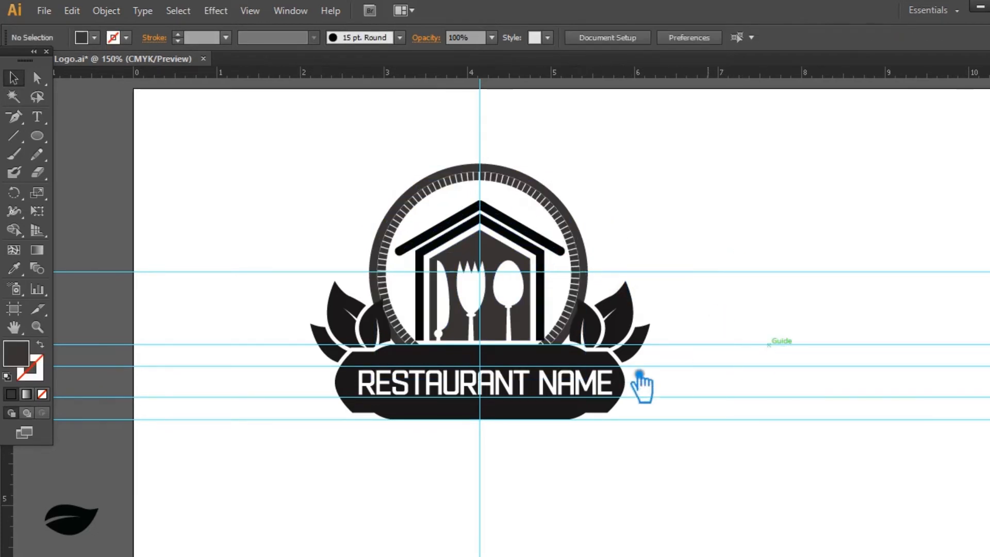
left_click(543, 367)
left_click(762, 393)
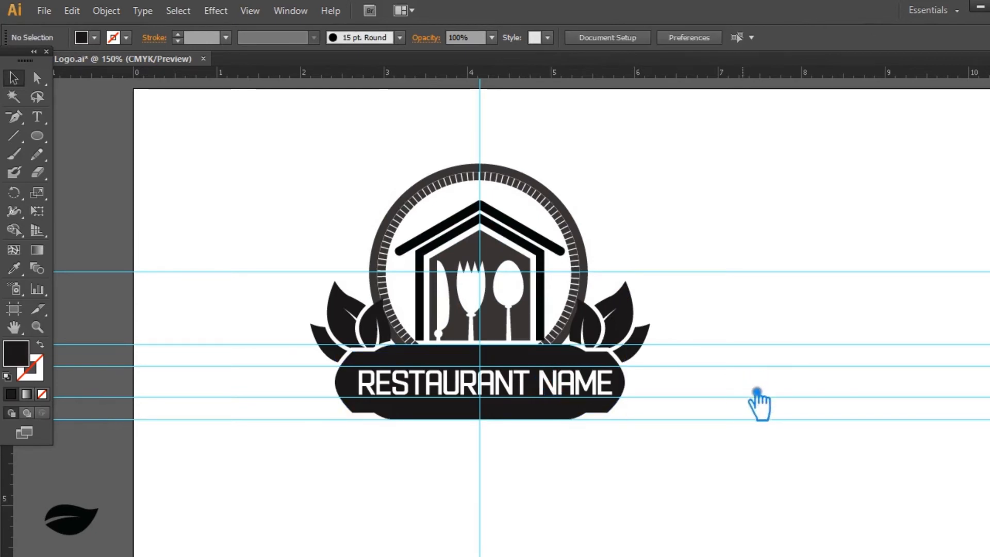
Thicken the outer circle's stroke slightly to close the thin gap between it and the dashed ring.
key("ctrl+plus")
key("ctrl+plus")
key("ctrl+plus")
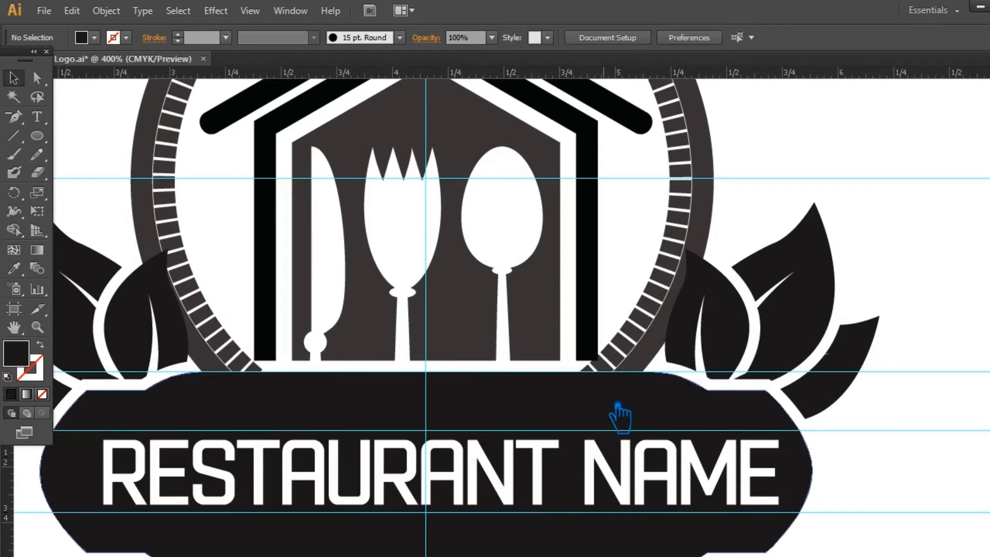
left_click(654, 369)
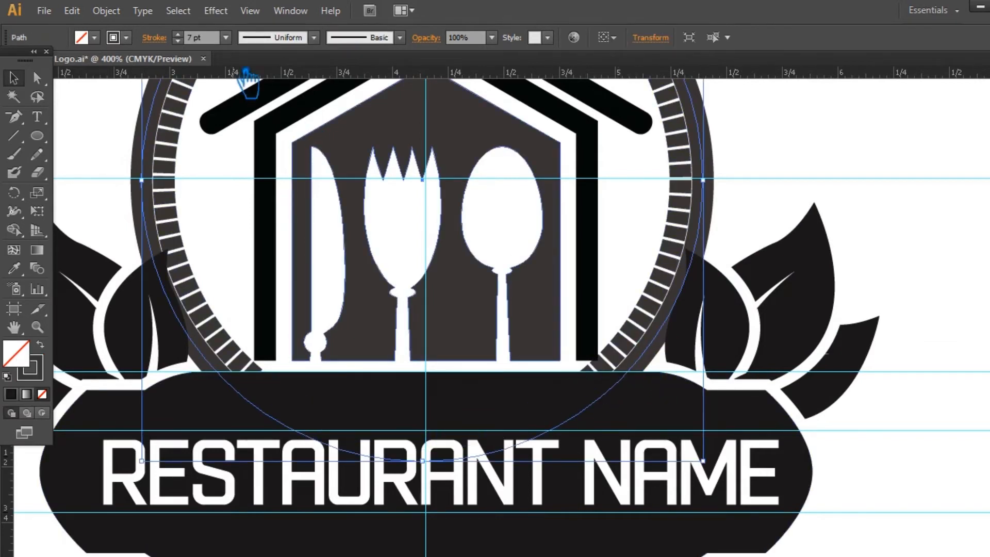
left_click(195, 40)
key("Up")
key("Up")
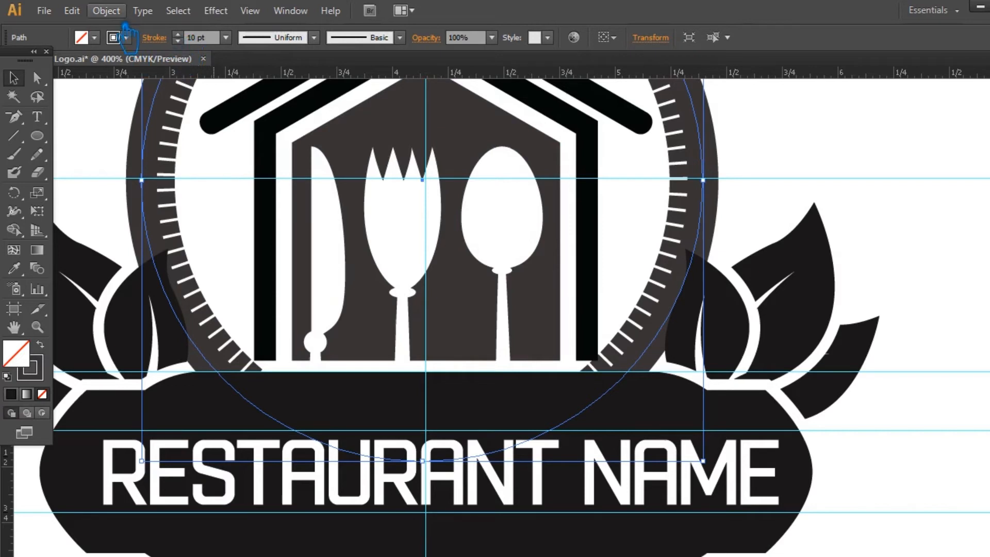
key("Down")
key("Down")
key("Down")
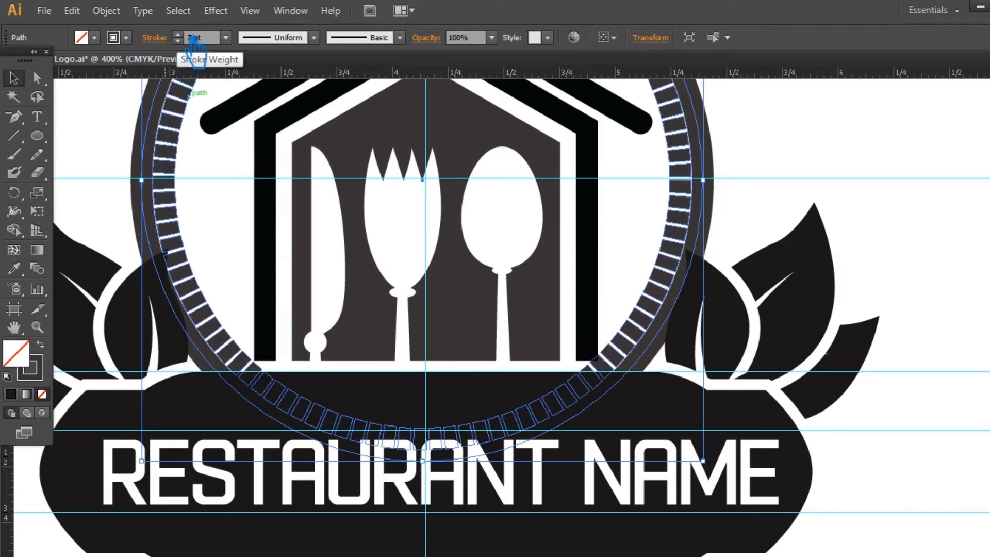
Expand the outer circle's stroke and unite it with the dashed ring into one compound path.
left_click(107, 10)
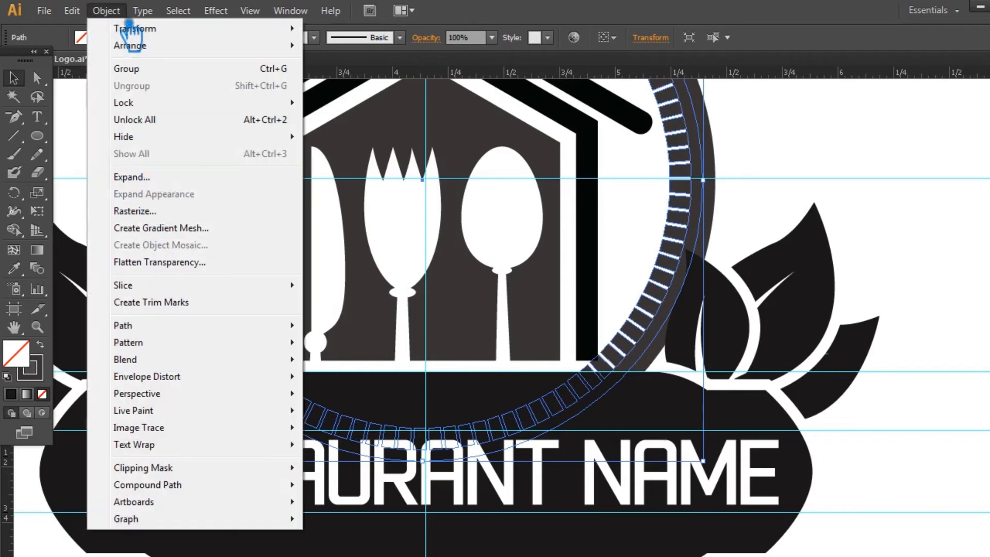
left_click(156, 177)
left_click(744, 336)
left_click_drag(106, 153, 209, 199)
key("ctrl+shift+F9")
left_click(855, 412)
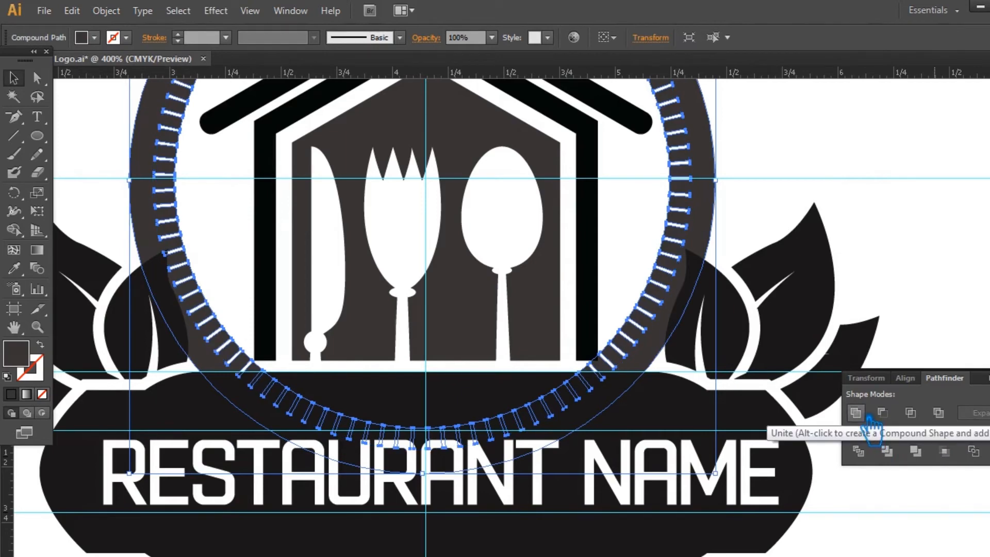
key("ctrl+shift+F9")
left_click(965, 311)
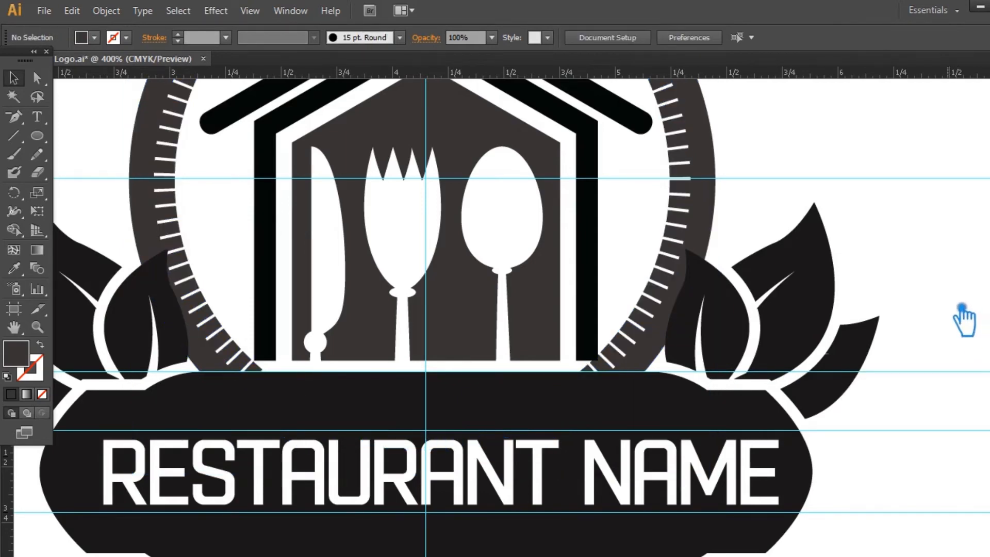
left_click(714, 225)
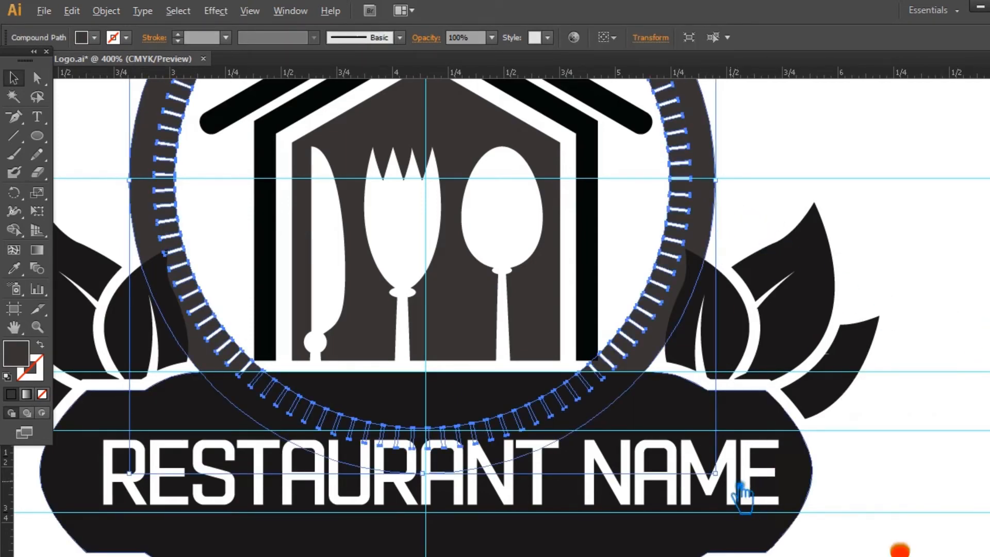
left_click_drag(724, 473, 709, 458)
key("ctrl+z")
left_click(816, 416)
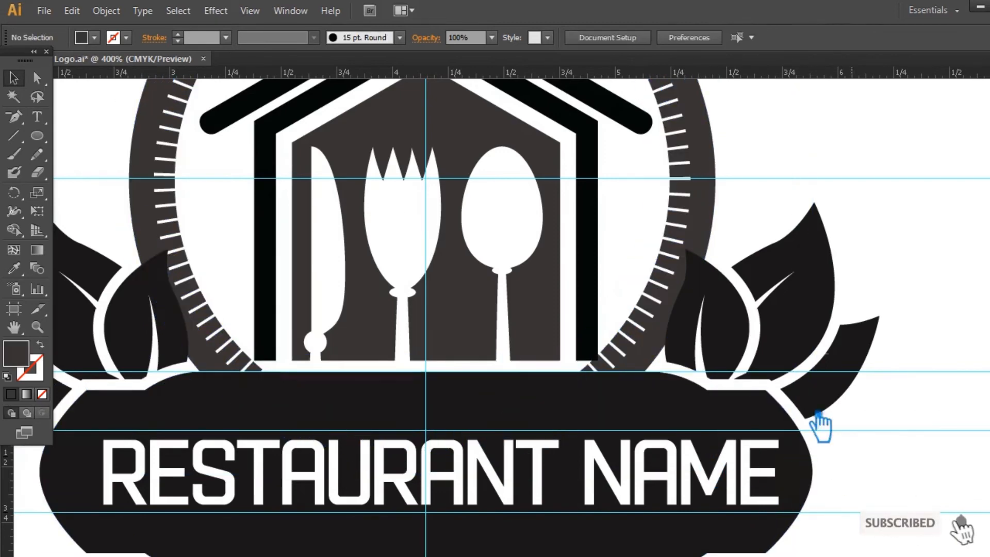
left_click(672, 336)
left_click_drag(729, 475, 703, 442)
key("ctrl+z")
left_click(823, 402)
left_click(671, 335)
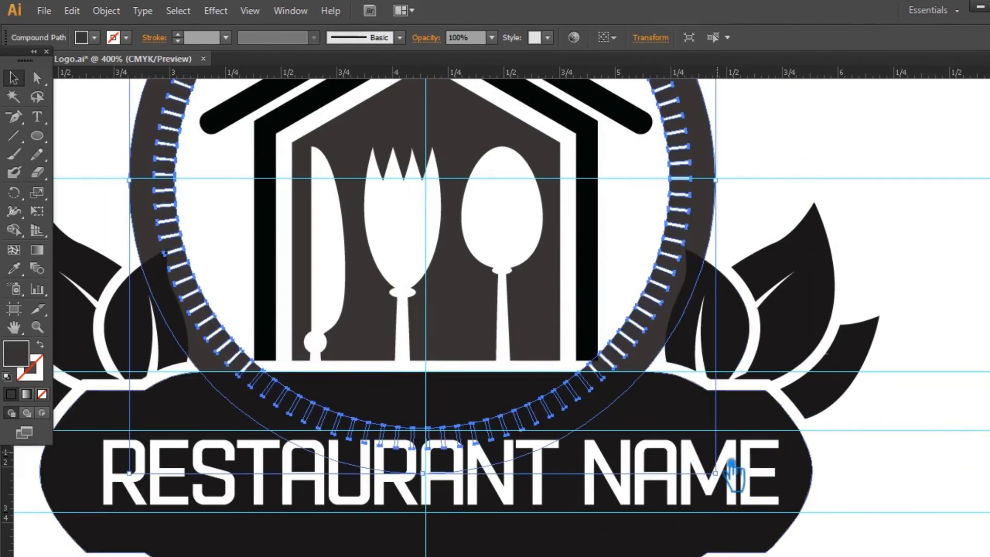
left_click_drag(730, 479, 654, 407)
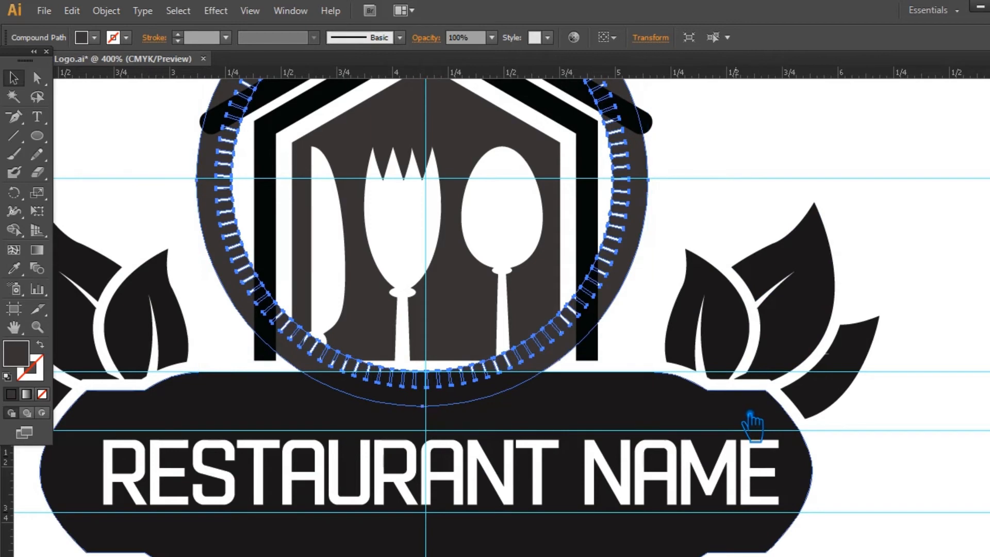
key("ctrl+z")
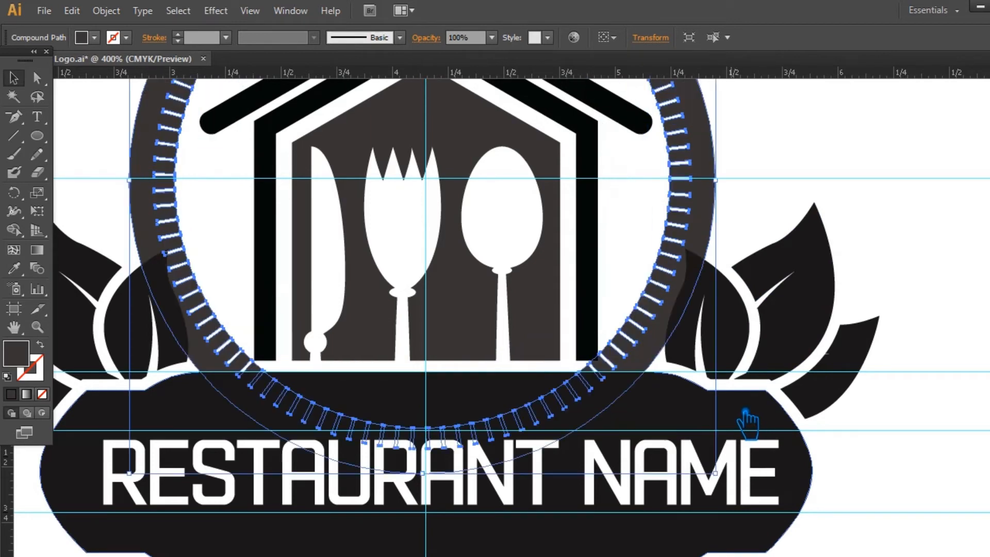
Draw a horizontal line along the base of the house and extend it evenly to both sides across the ring.
left_click(14, 136)
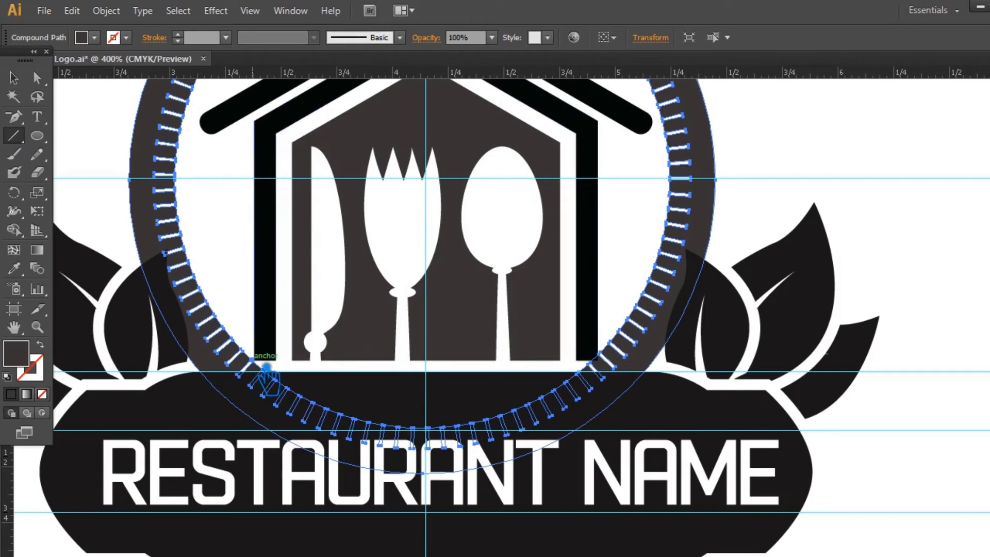
left_click_drag(267, 366, 615, 367)
key("v")
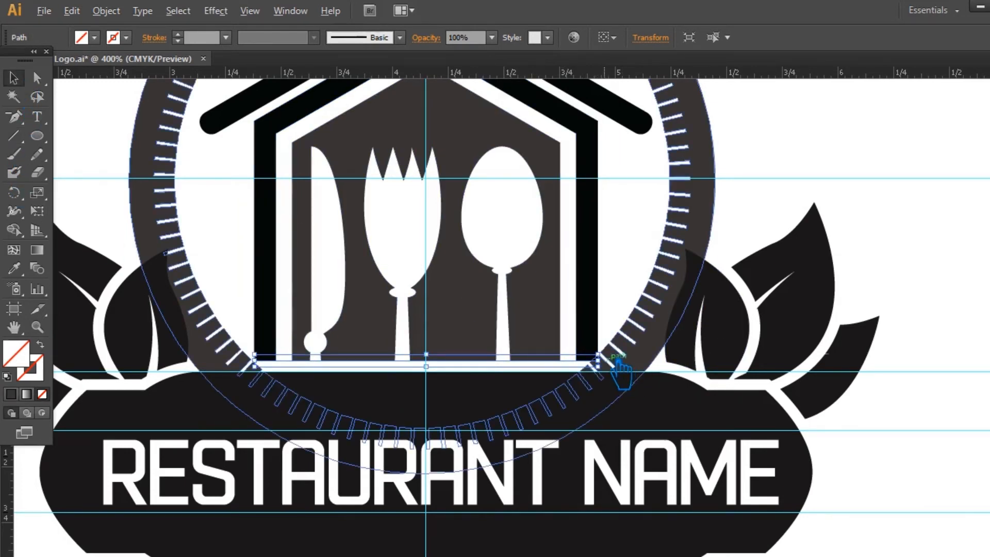
left_click_drag(621, 367, 712, 349)
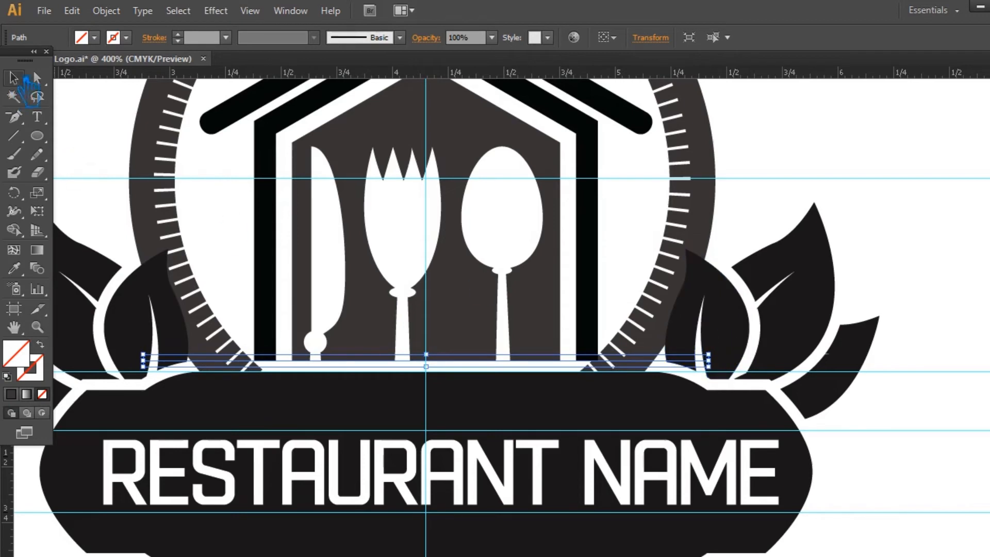
Divide the ring along the horizontal line, ungroup the pieces and delete the part below the line.
left_click(706, 219, "shift")
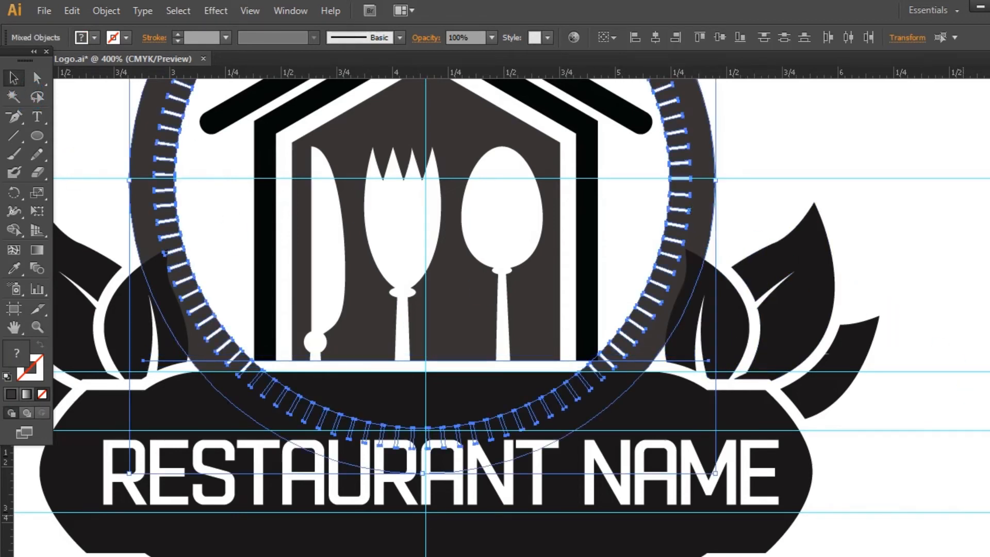
left_click(987, 407)
left_click(938, 451)
left_click(968, 324)
right_click(650, 342)
left_click(707, 433)
left_click(919, 448)
left_click(614, 404)
key("Delete")
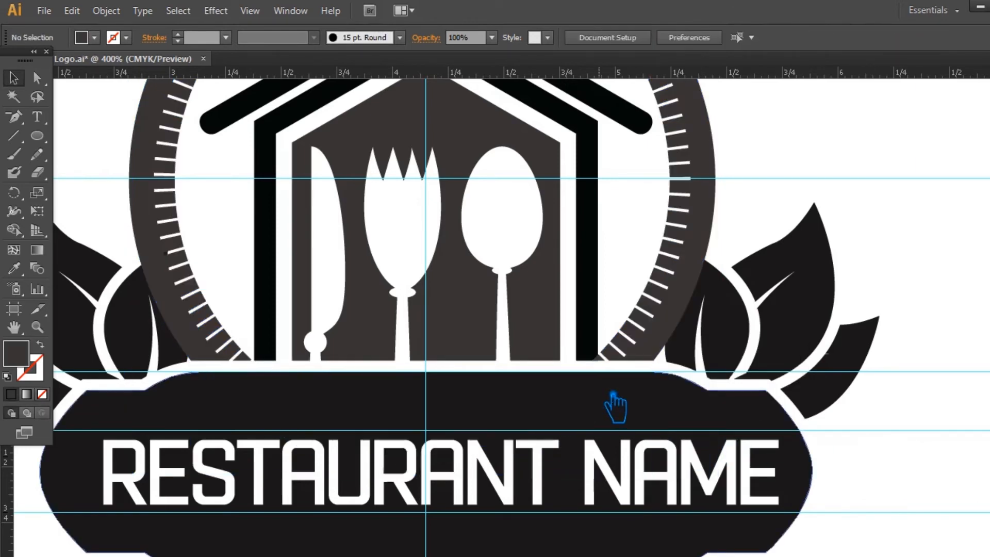
Delete the leftover path along the house's base and undo the accidental deletion of the house group.
left_click(301, 368)
key("Delete")
left_click(303, 368)
key("Delete")
key("ctrl+z")
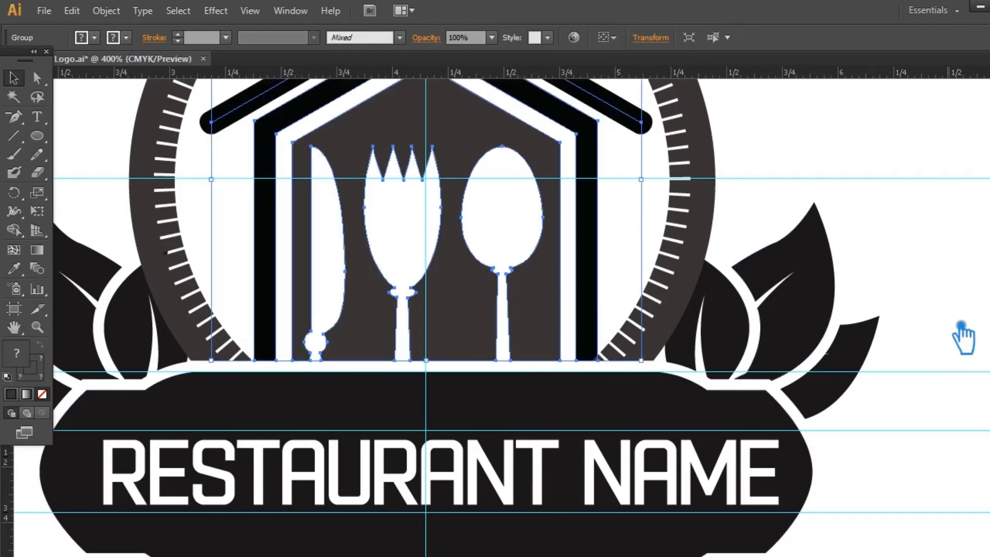
Select the whole logo artwork and align all its parts to a common horizontal center.
left_click(960, 336)
right_click(519, 368)
left_click(565, 453)
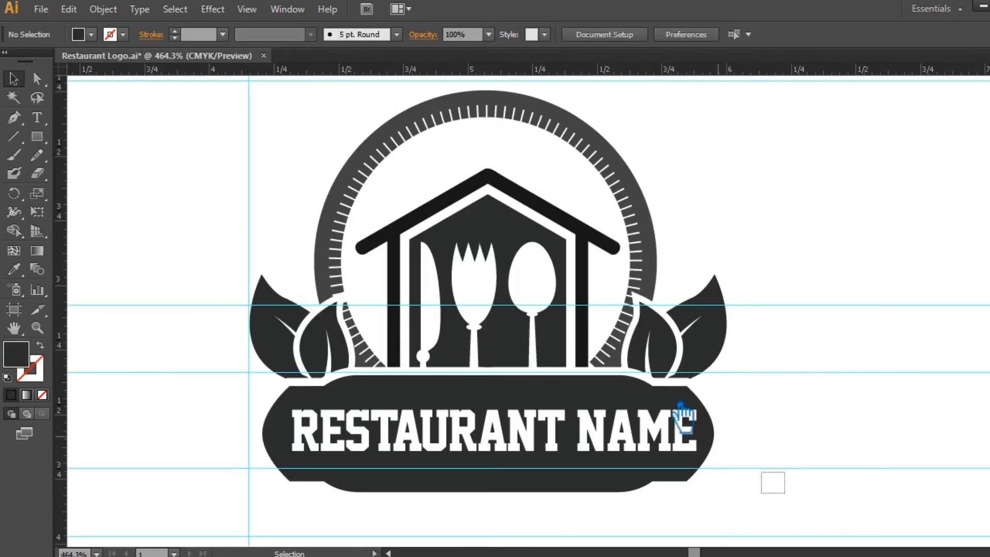
left_click_drag(685, 417, 235, 164)
left_click(511, 35)
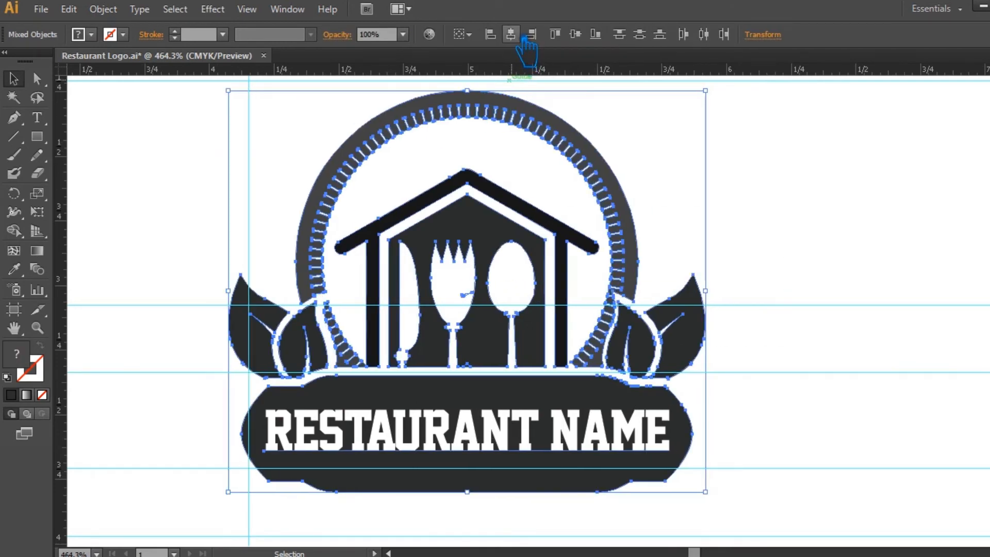
left_click(810, 270)
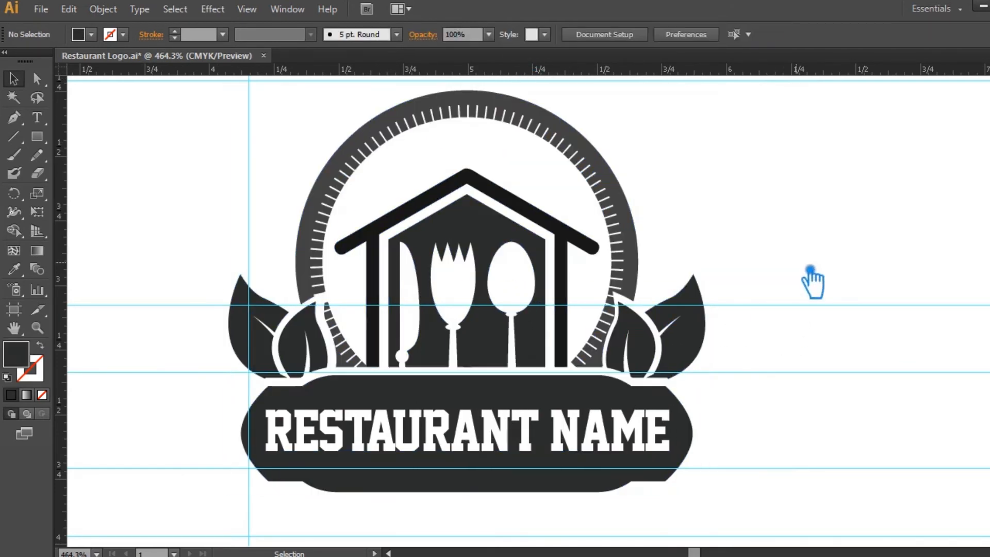
Move the whole logo right until the outer leaf meets the vertical guide and save the file.
key("a")
left_click_drag(753, 489, 247, 205)
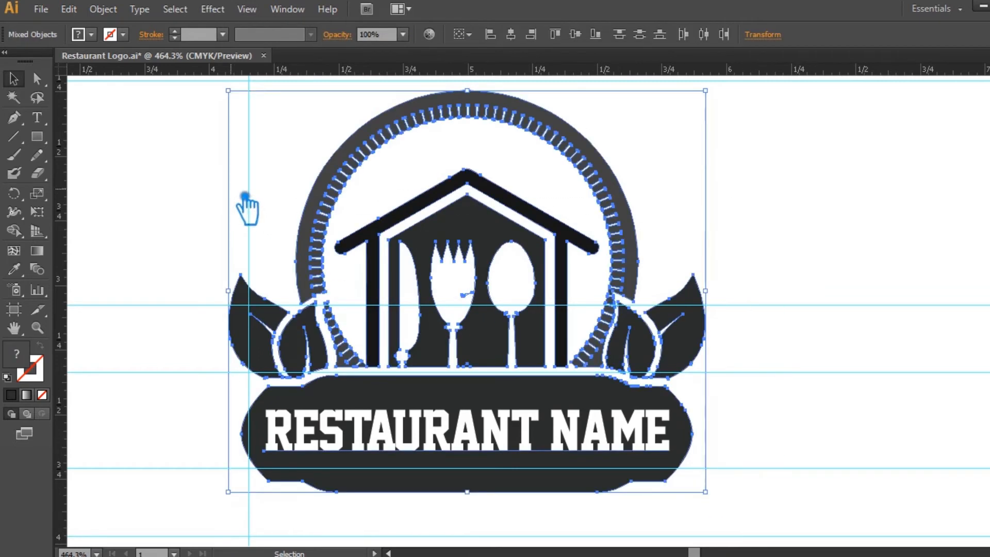
key("v")
left_click(762, 183)
left_click_drag(640, 232, 665, 231)
left_click(806, 234)
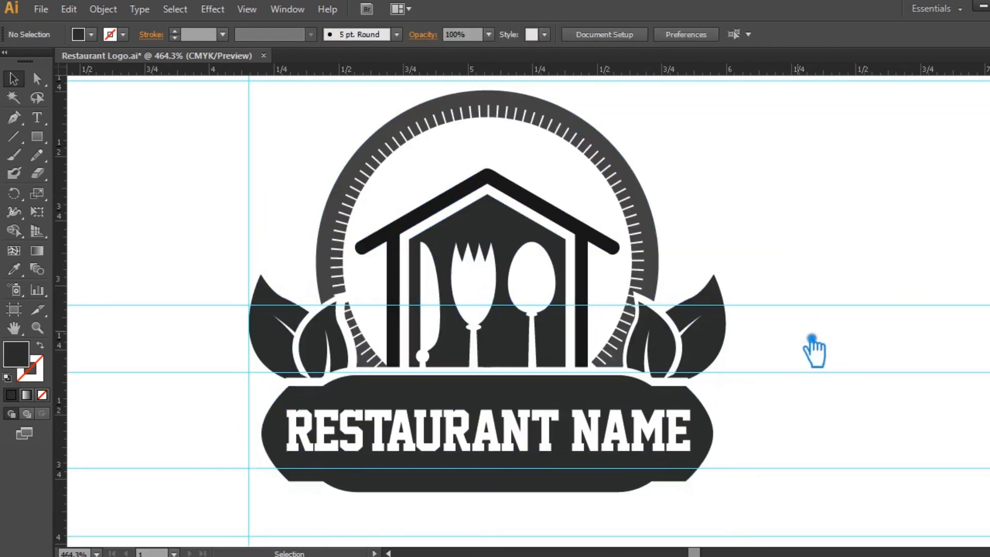
key("ctrl+s")
key("ctrl+semicolon")
key("ctrl+semicolon")
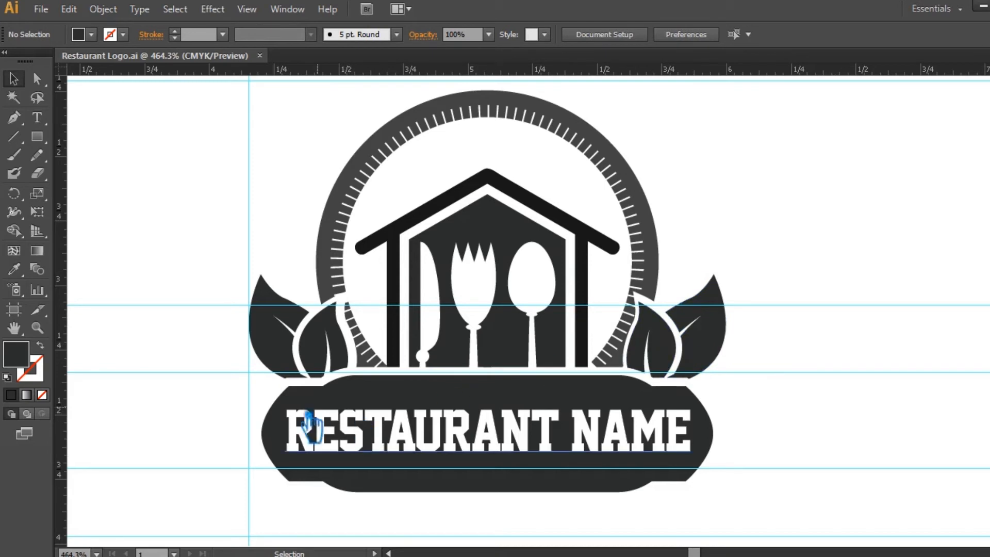
Convert the RESTAURANT NAME text on the banner to outlines.
left_click(292, 433)
right_click(292, 433)
left_click(340, 356)
left_click(221, 364)
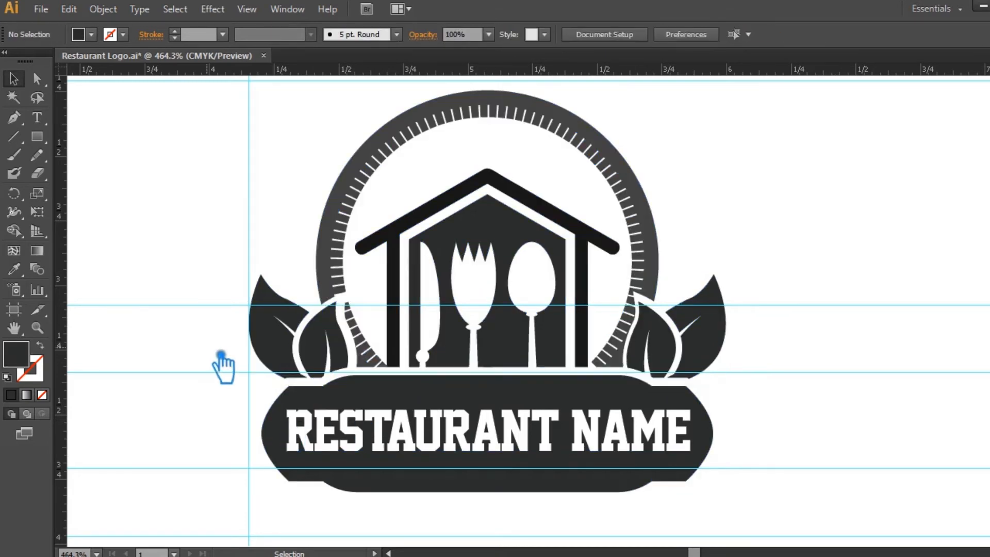
Convert the anchor point at the left tip of the banner shape to a corner.
left_click(310, 396)
key("a")
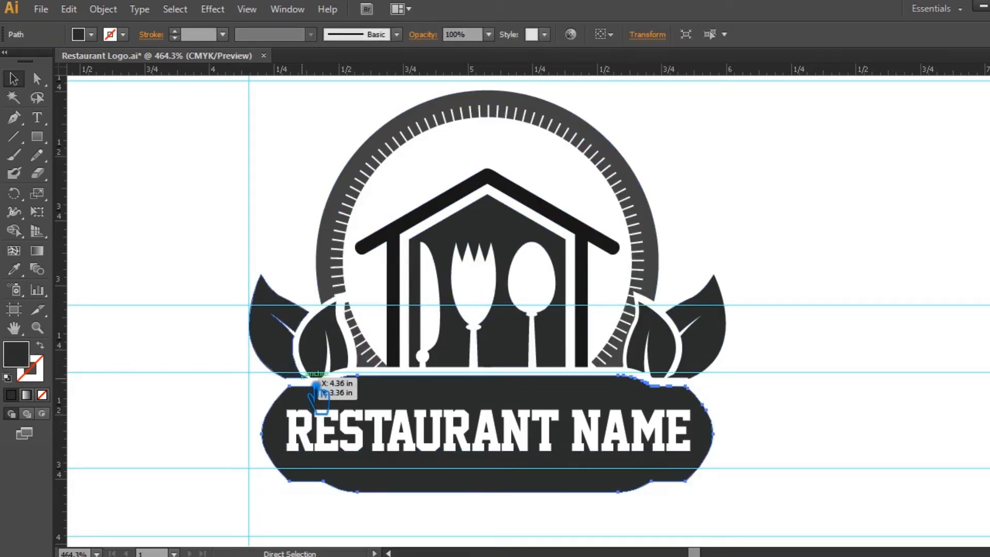
key("v")
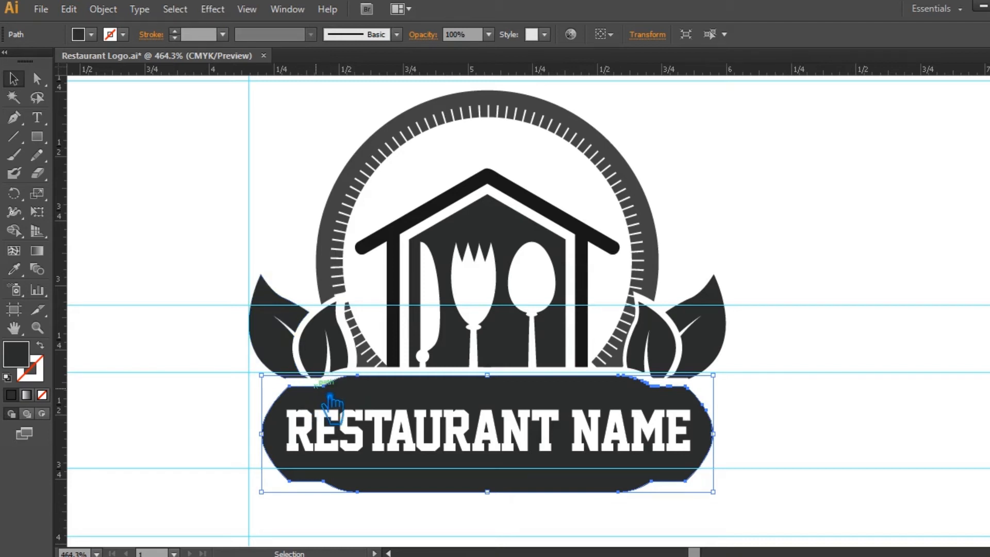
left_click_drag(14, 117, 103, 163)
left_click(262, 434)
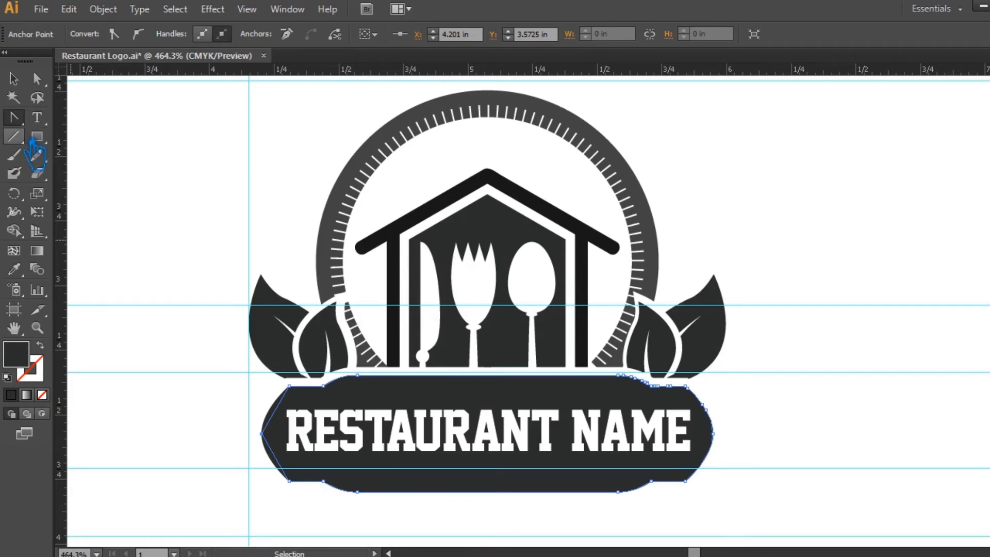
Delete the extra anchor point on the banner's right curve and convert the right tip's anchor to a corner.
key("minus")
left_click(714, 414)
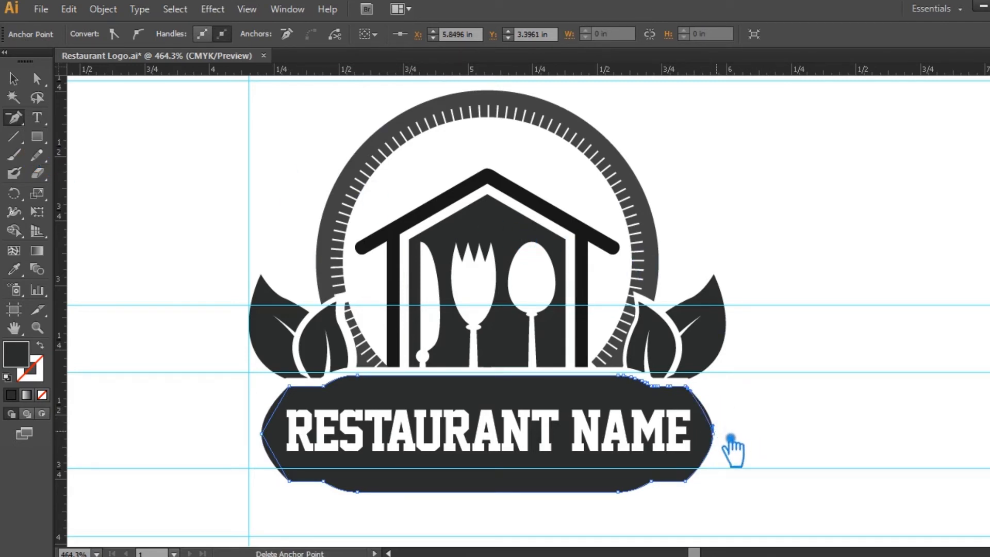
left_click(22, 78)
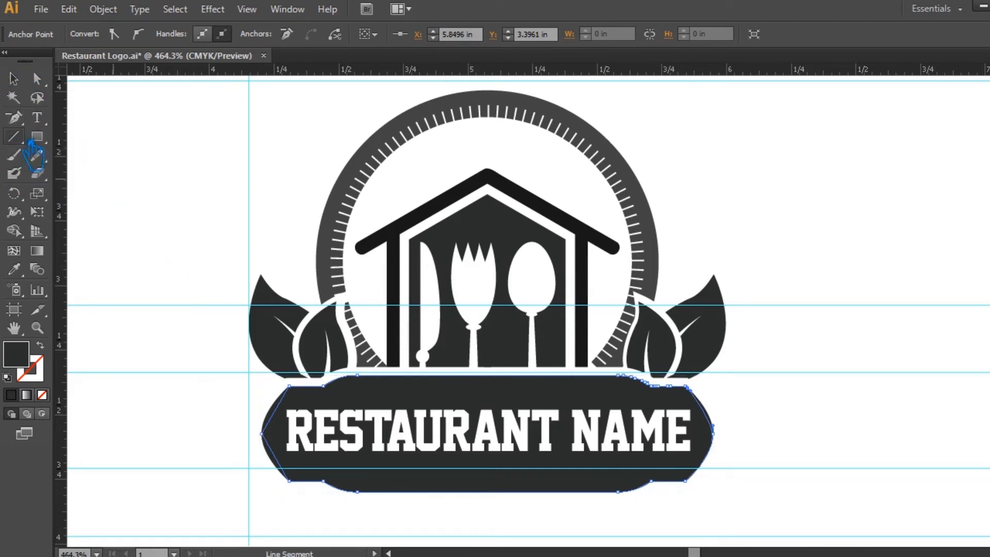
left_click_drag(13, 136, 101, 188)
left_click(727, 439)
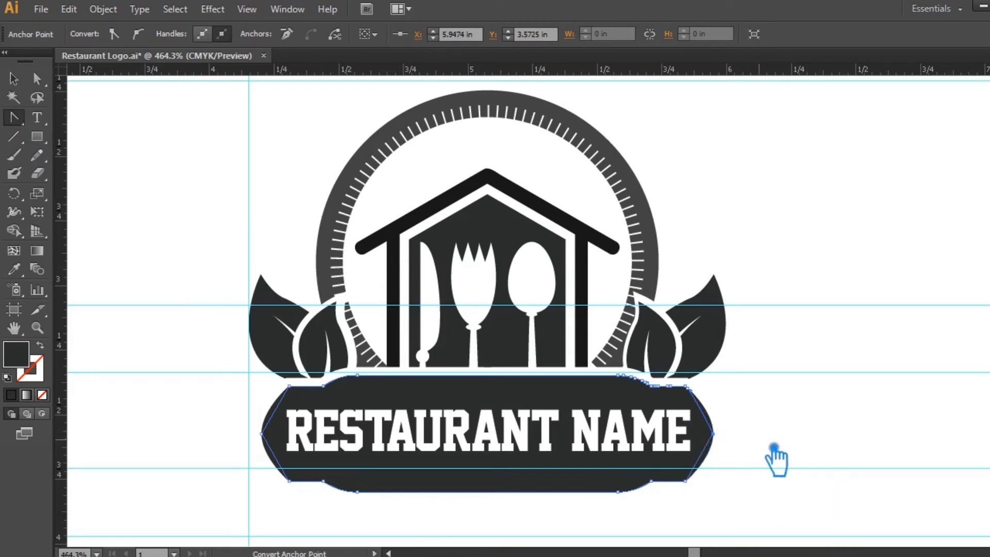
left_click(14, 79)
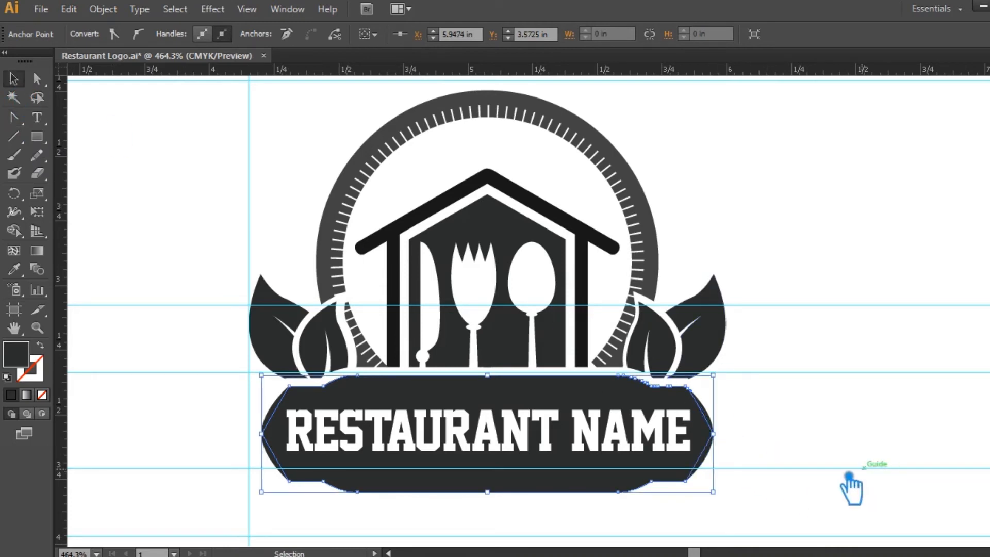
Divide the overlapping banner shapes with Pathfinder and ungroup the resulting pieces.
left_click(868, 479)
left_click(714, 415)
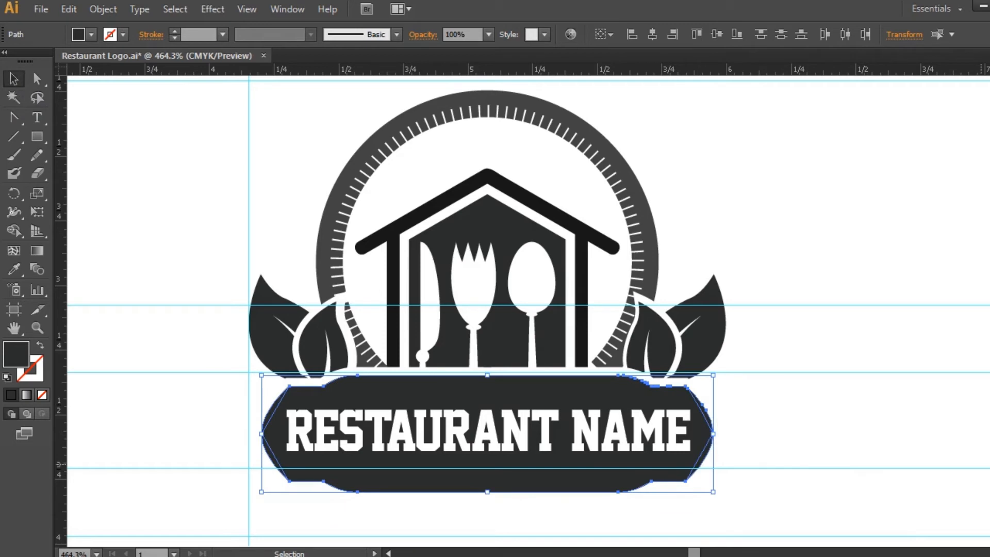
key("shift+ctrl+F9")
left_click(872, 345)
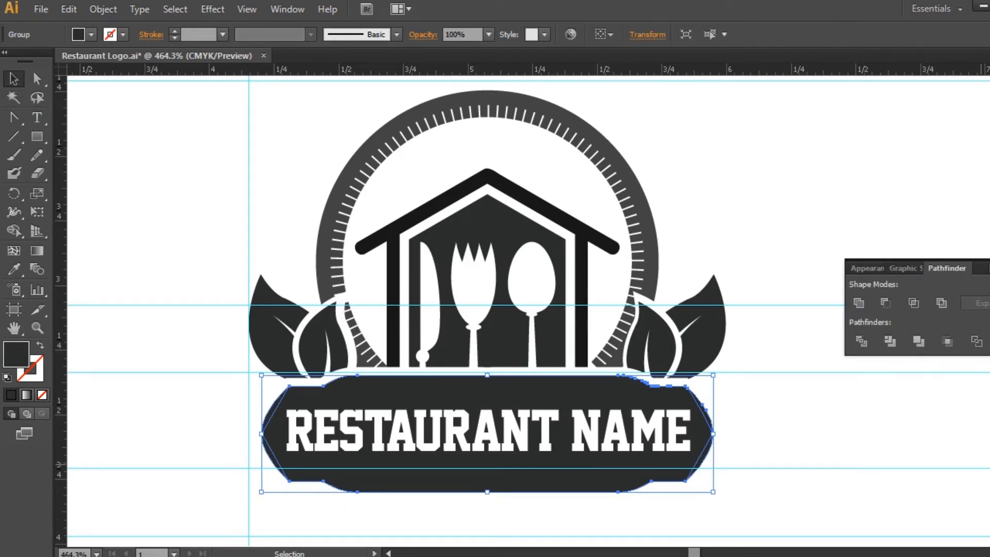
left_click(893, 317)
right_click(712, 415)
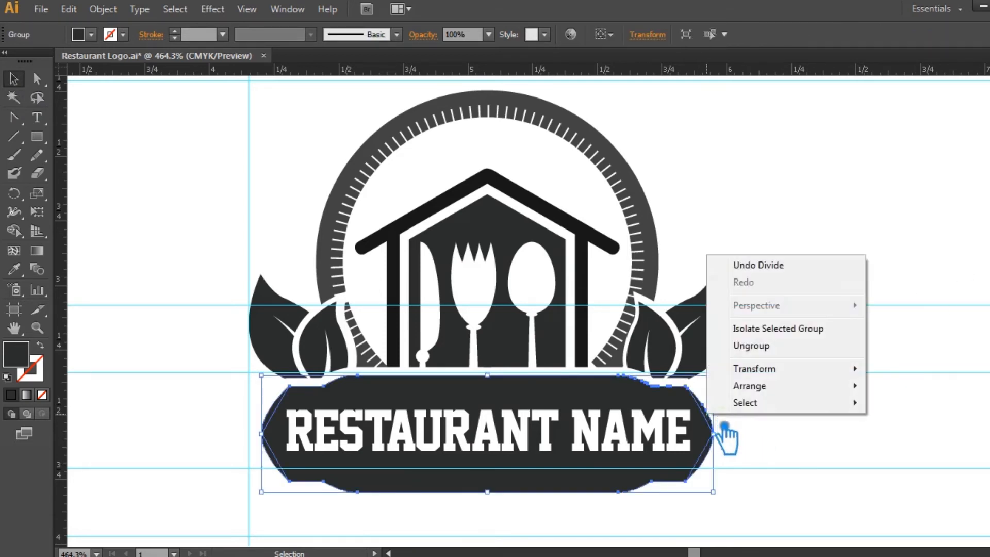
left_click(774, 349)
left_click(740, 416)
Group the banner's side pieces and combine them with the remaining banner body into one group.
left_click(723, 464)
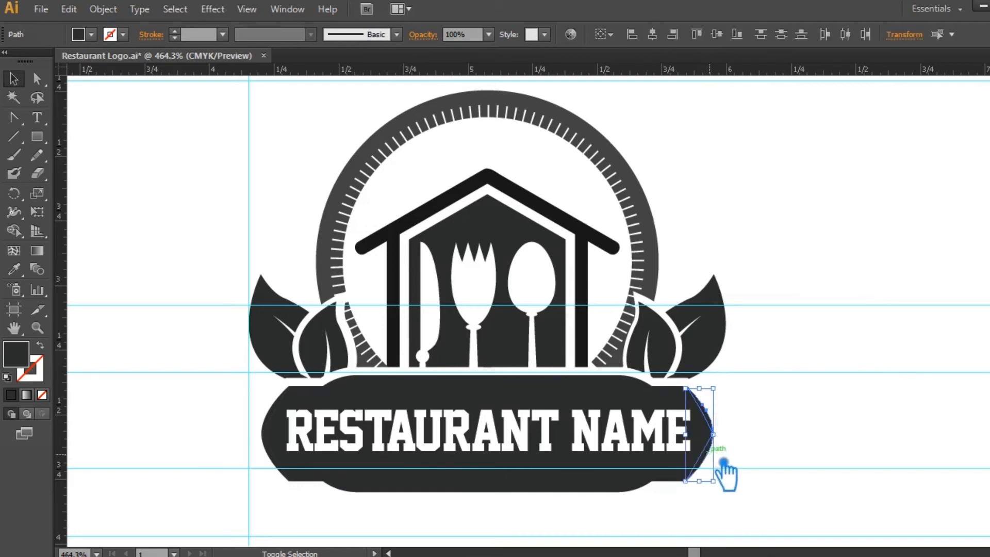
left_click(281, 462, "shift")
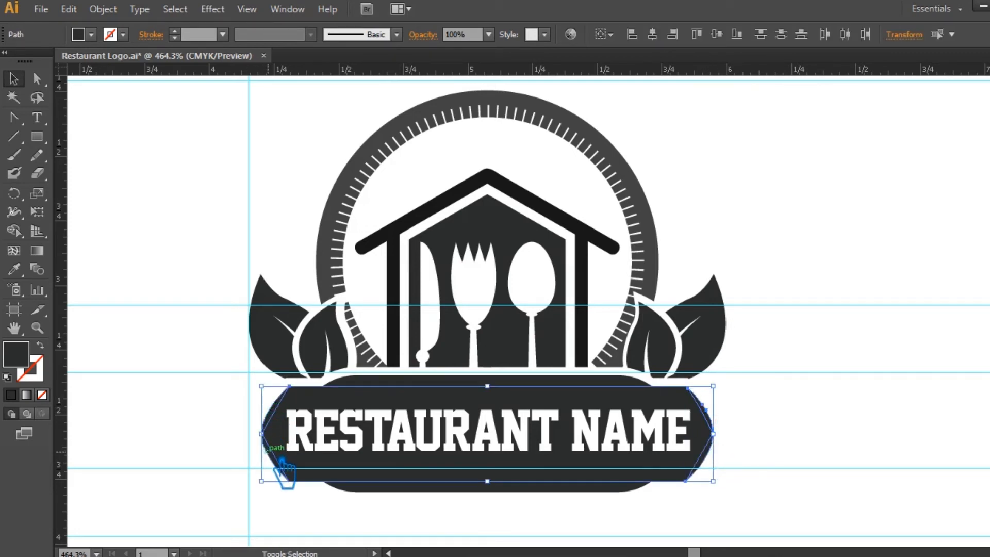
key("ctrl+g")
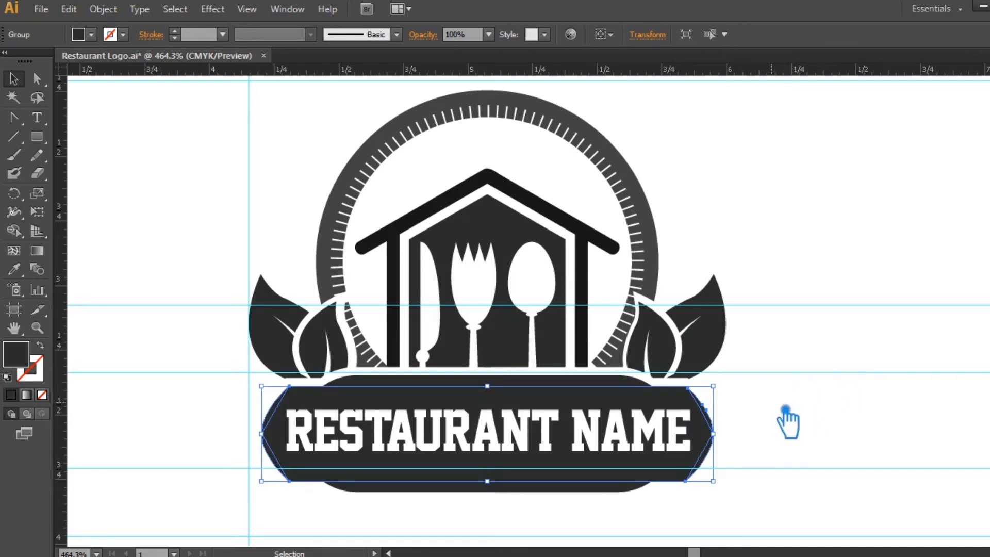
left_click(458, 490, "shift")
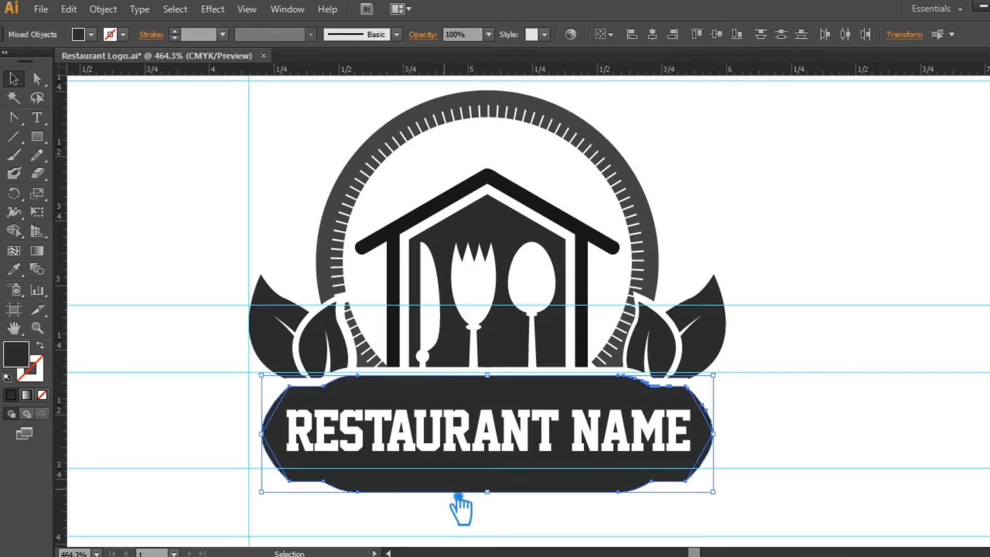
key("ctrl+g")
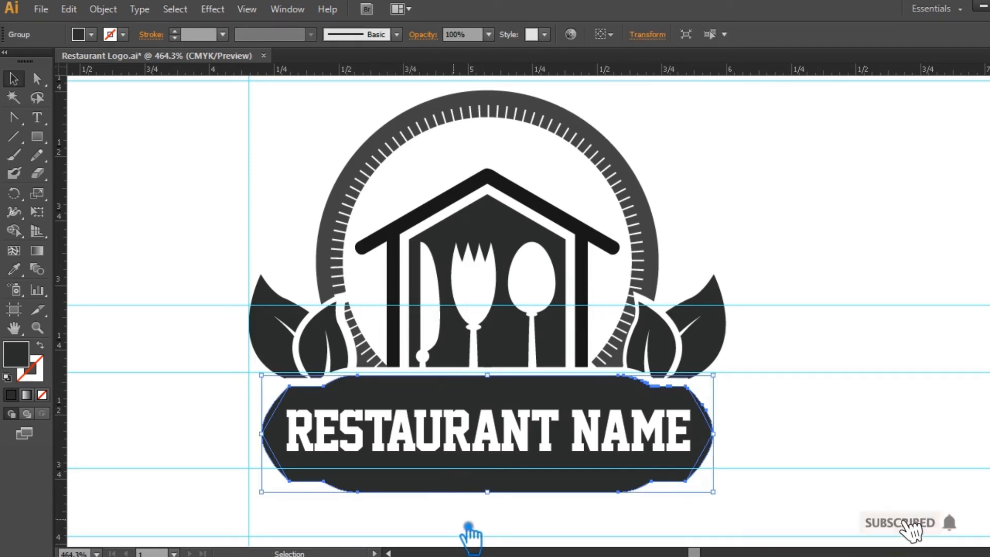
left_click(842, 429)
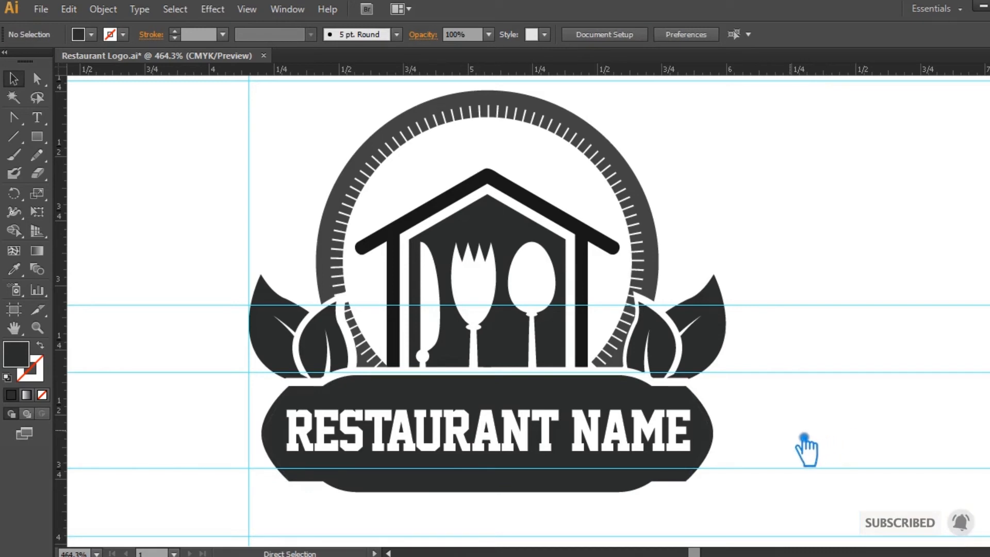
Select the outlined RESTAURANT NAME lettering together with the banner and align them to a common vertical center.
left_click(608, 446)
key("ctrl+shift+o")
left_click_drag(742, 510, 249, 420)
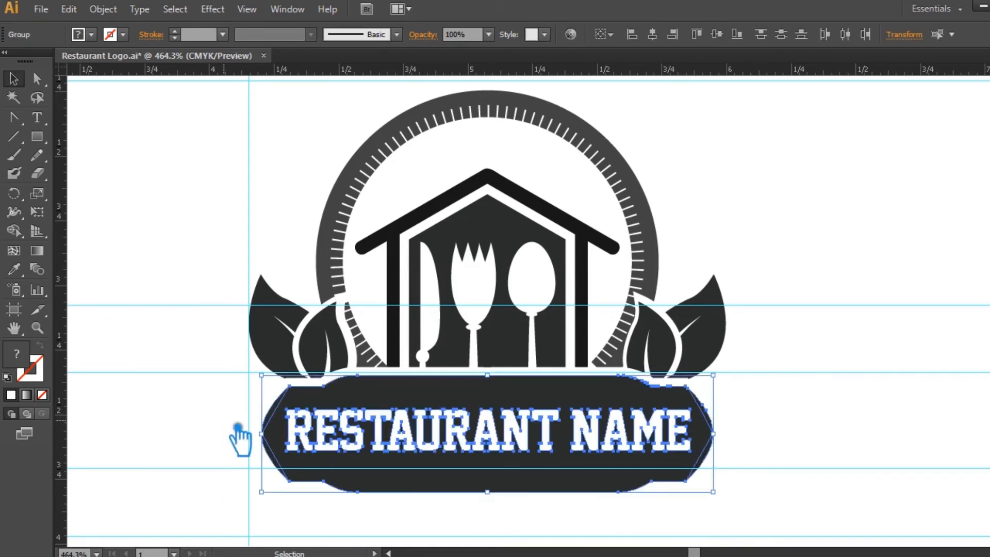
left_click(717, 34)
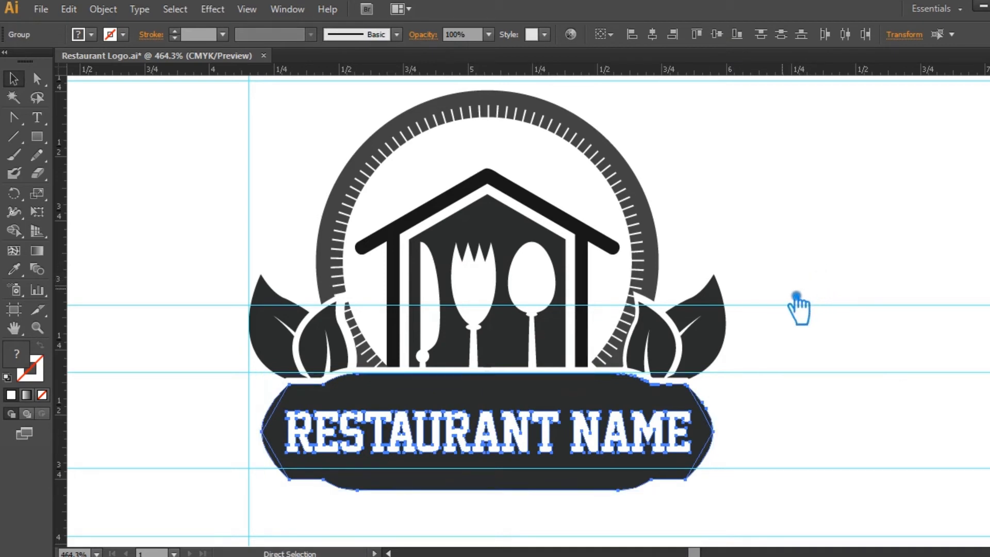
left_click(802, 327)
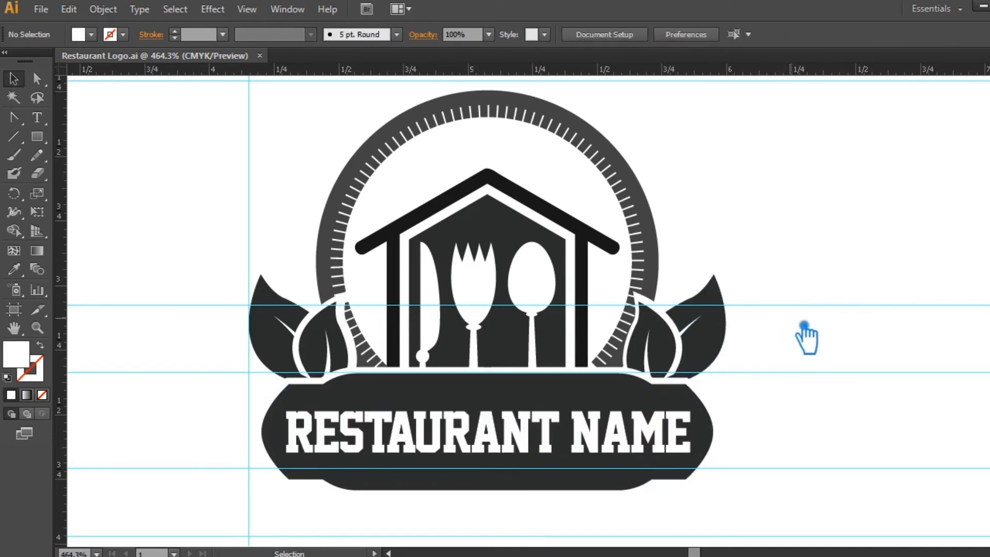
left_click(724, 329)
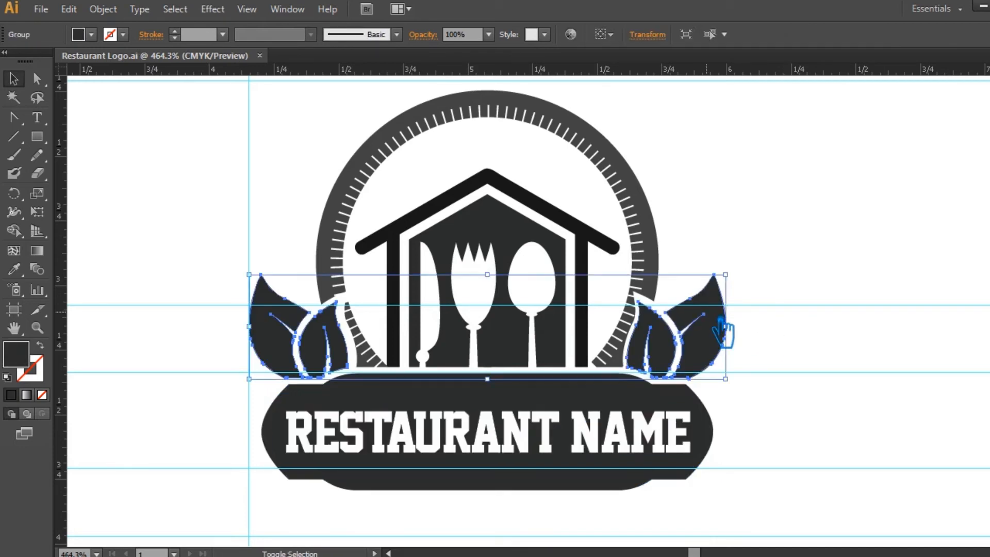
left_click(714, 222)
left_click_drag(688, 244, 329, 144)
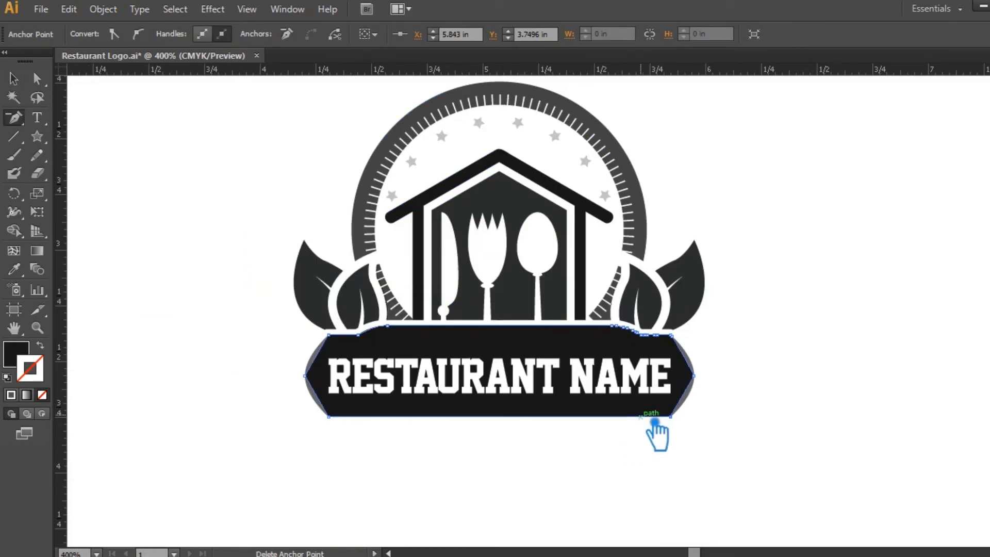
Try nudging the anchor points along the lower part of the banner up and move them back down.
left_click(37, 79)
left_click_drag(760, 460, 289, 415)
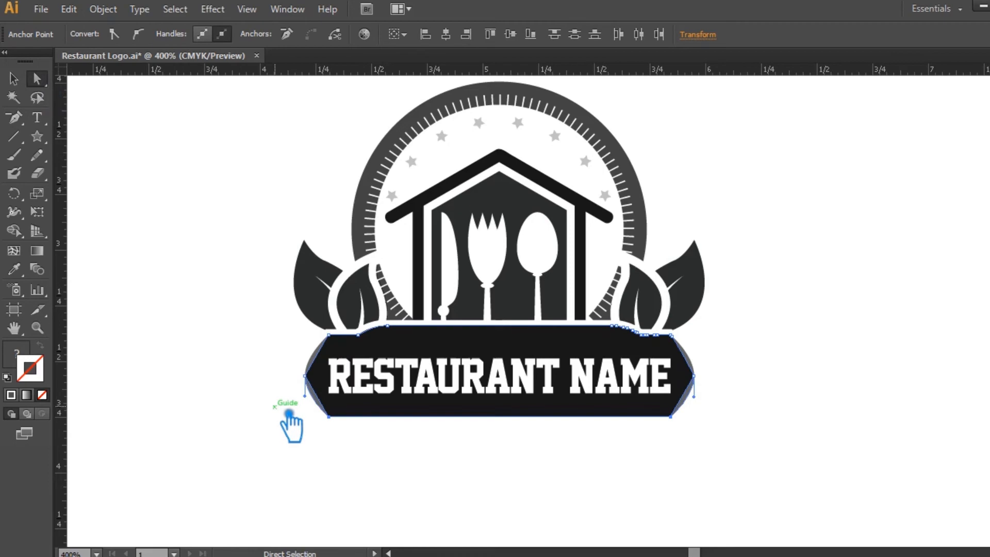
key("Up")
key("Up")
key("Down")
key("Down")
left_click(713, 456)
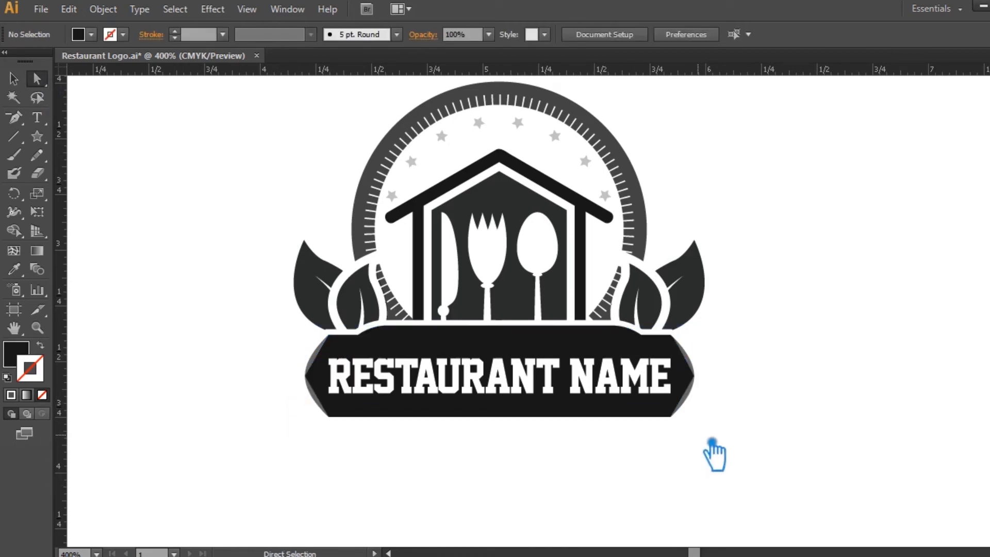
Move the RESTAURANT NAME lettering up within the banner, leaving free space beneath it.
key("ctrl+plus")
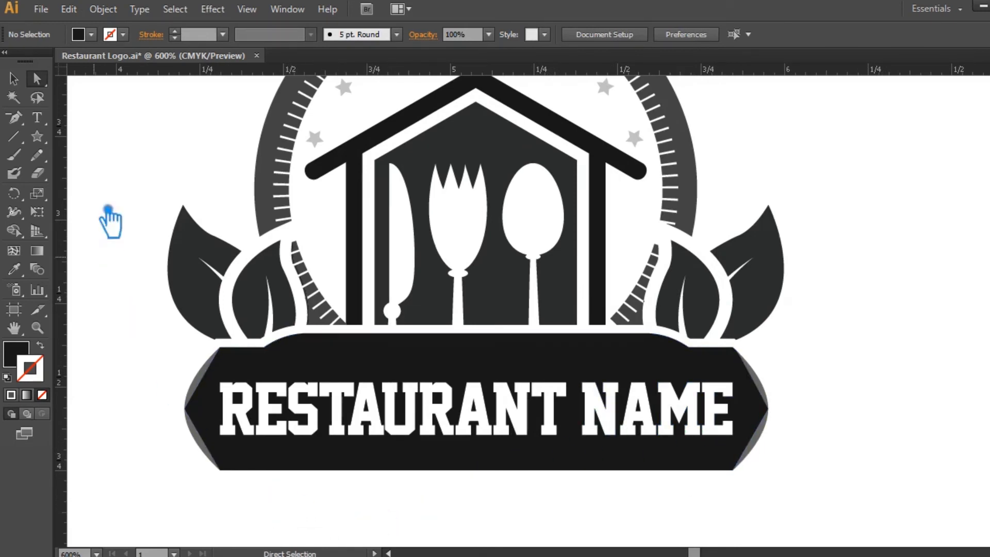
left_click(22, 83)
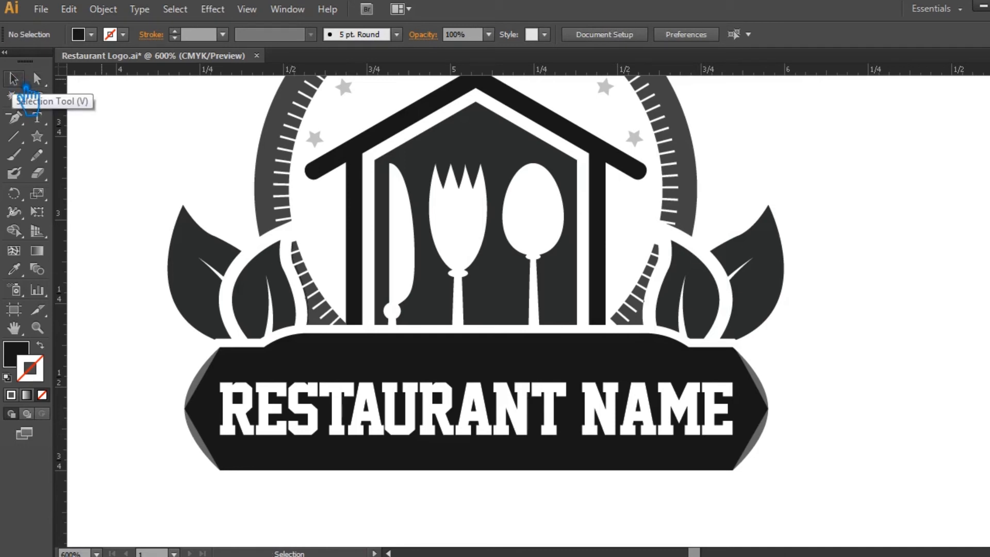
left_click_drag(20, 118, 76, 118)
left_click(21, 80)
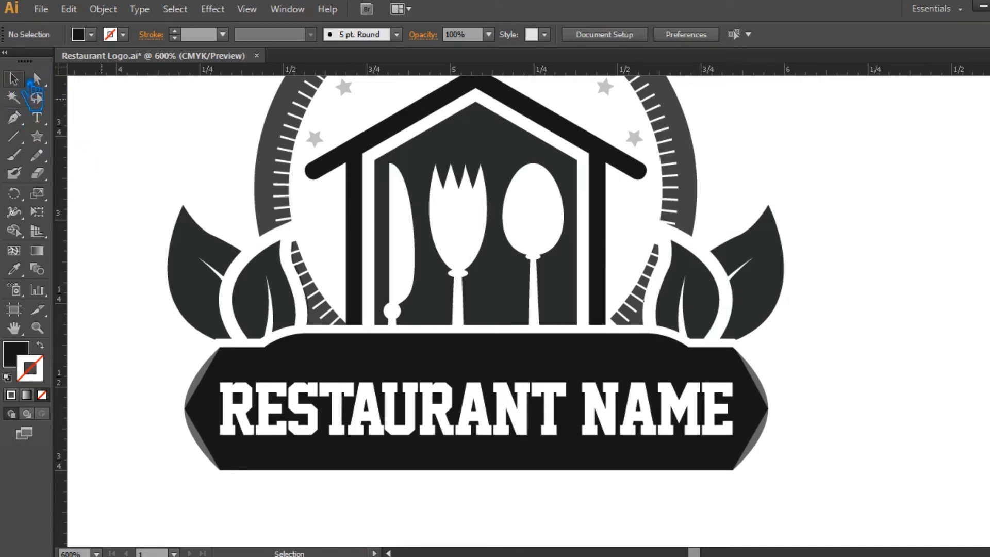
left_click(509, 420)
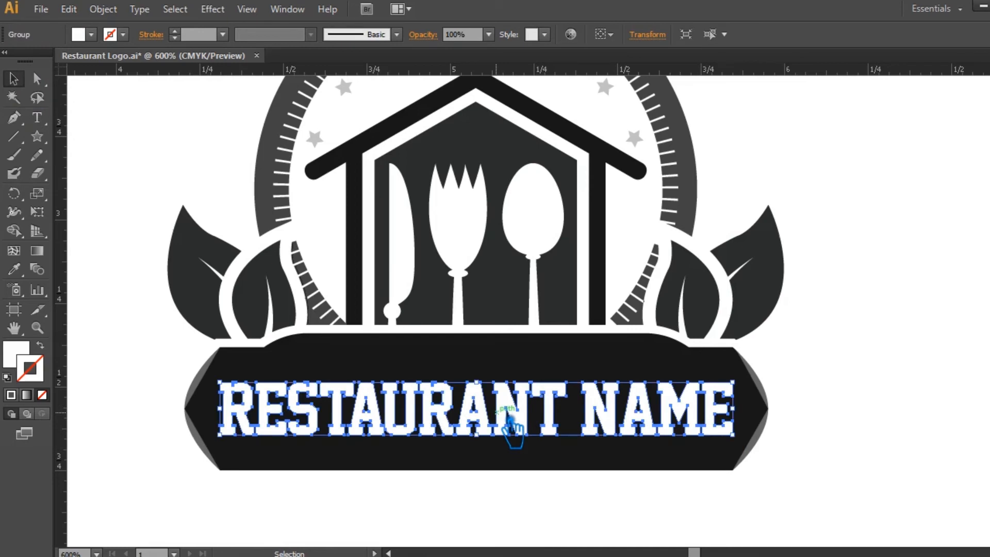
left_click_drag(509, 420, 510, 425)
left_click(901, 379)
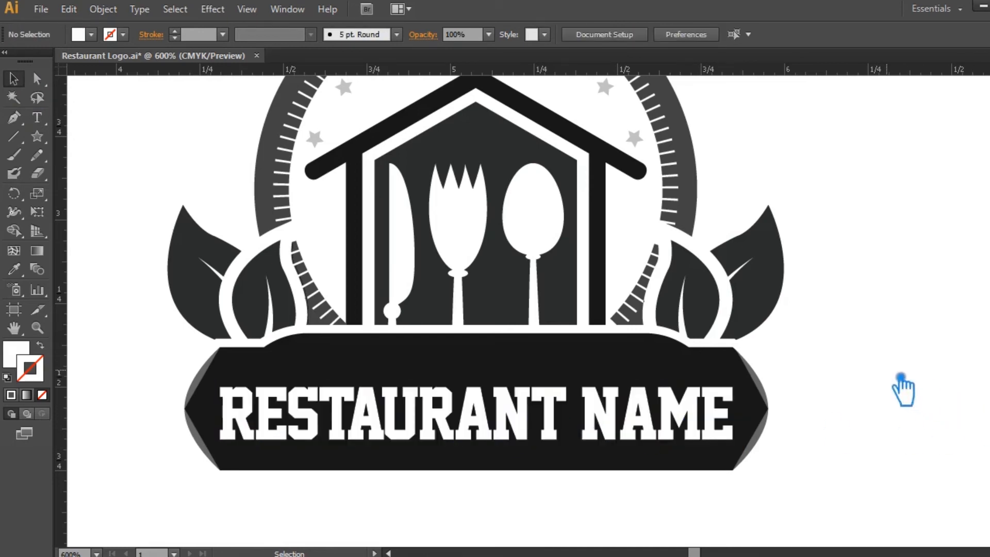
left_click_drag(521, 424, 493, 407)
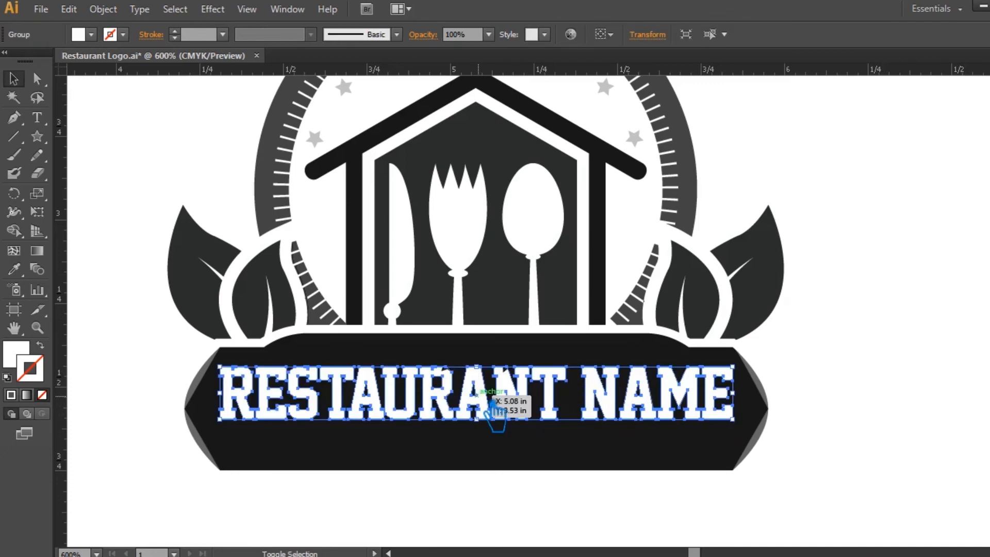
Start a new text line on the banner beneath the RESTAURANT NAME lettering and give it a white fill.
left_click(871, 405)
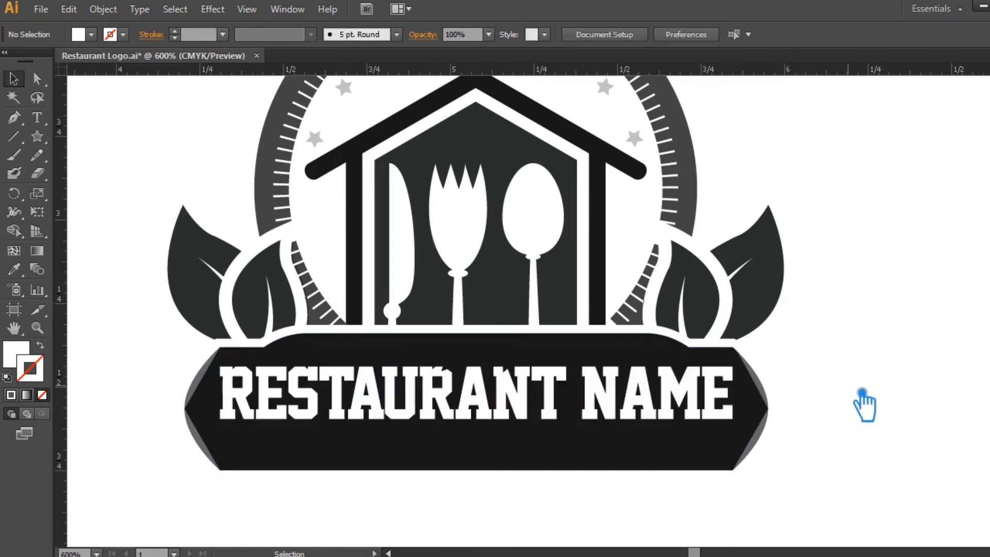
left_click(36, 117)
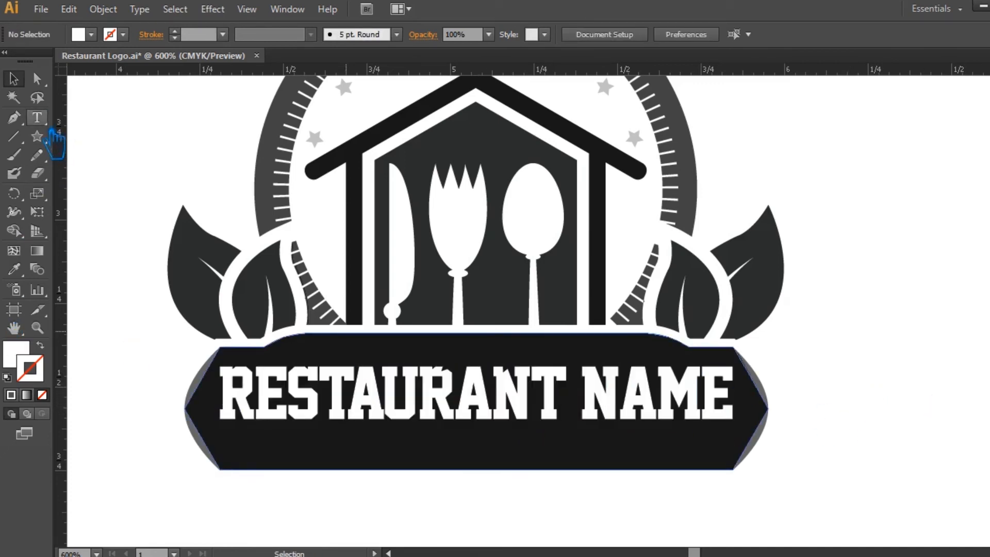
left_click(254, 449)
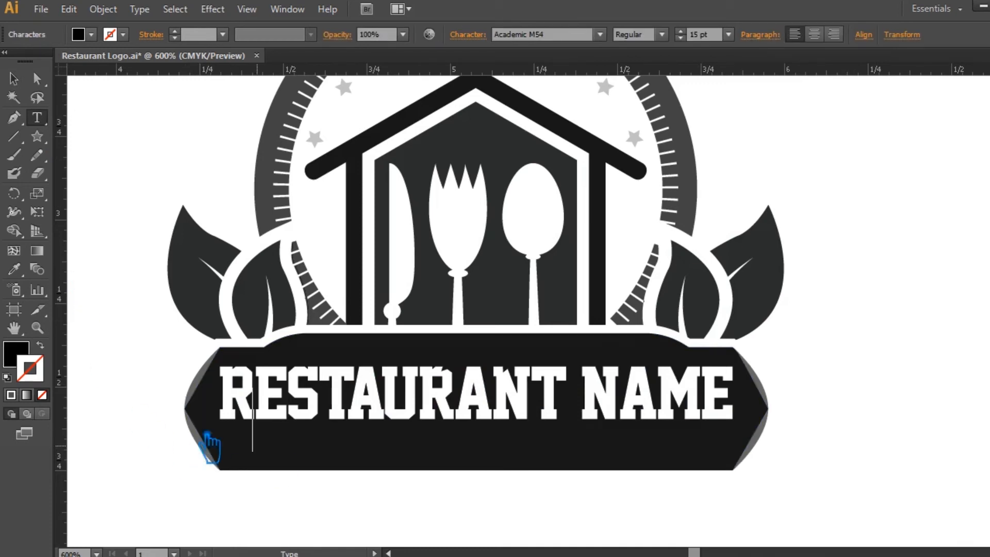
left_click(29, 360)
double_click(30, 360)
left_click(175, 110)
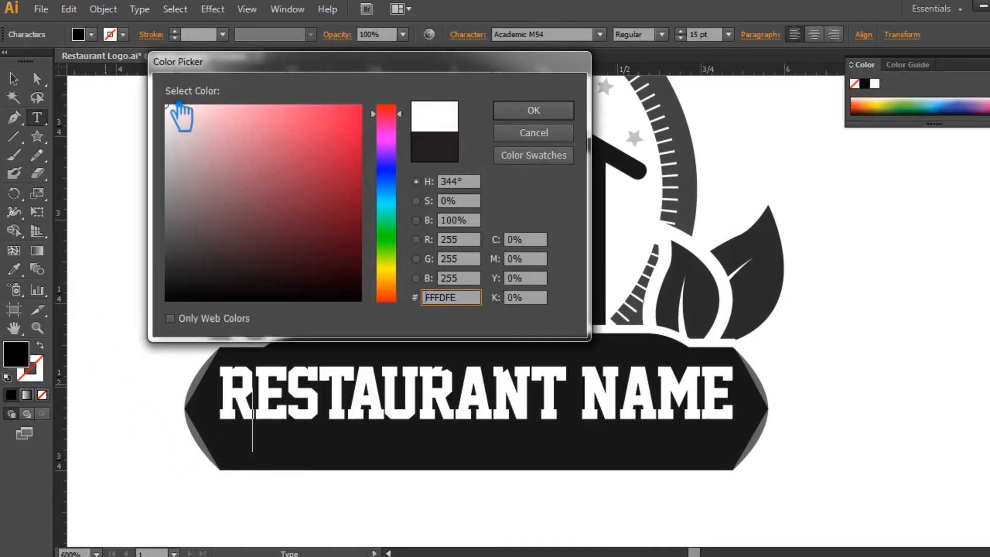
left_click(533, 109)
Set the new text to Roboto at 4 pt and enter "Tagline GOes Here".
scroll(695, 45, "down", 2)
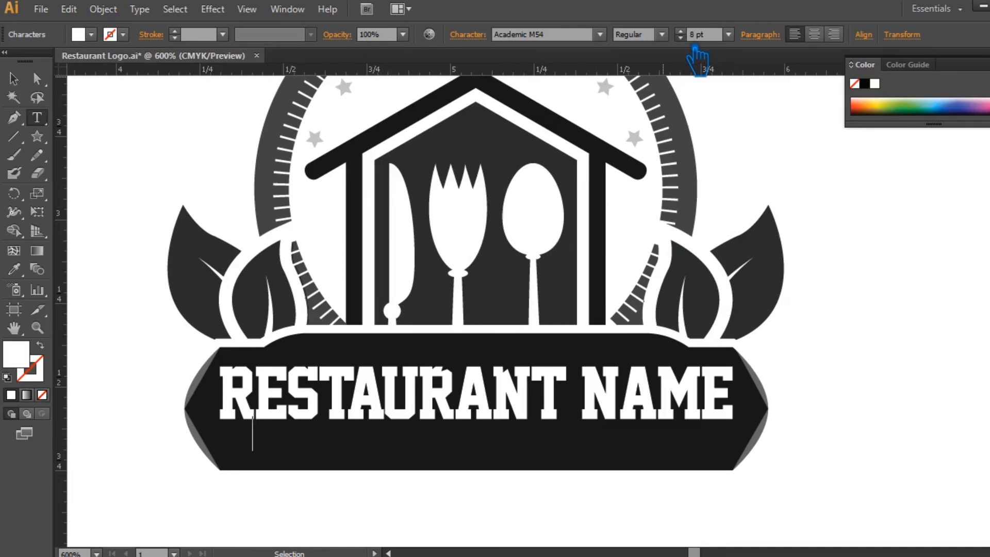
left_click(554, 34)
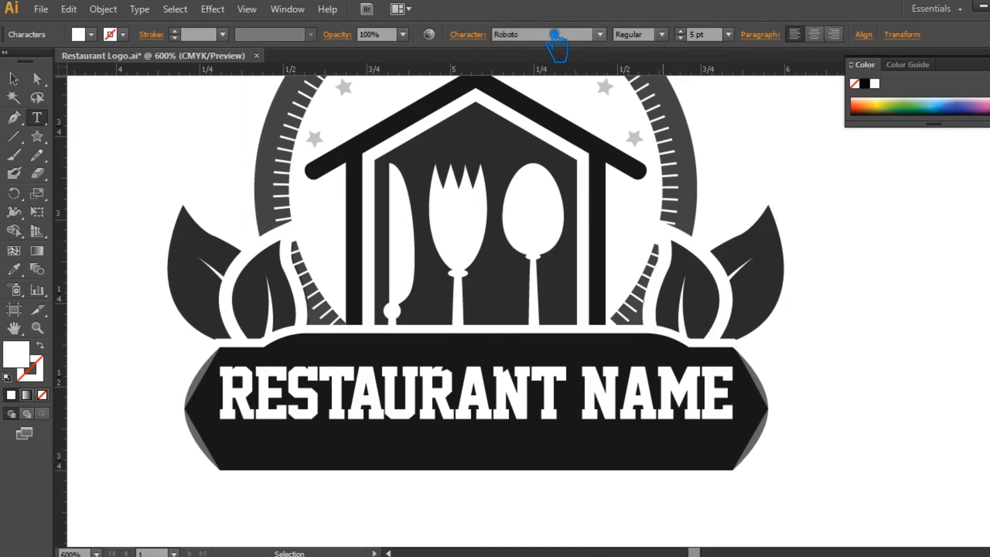
left_click(680, 38)
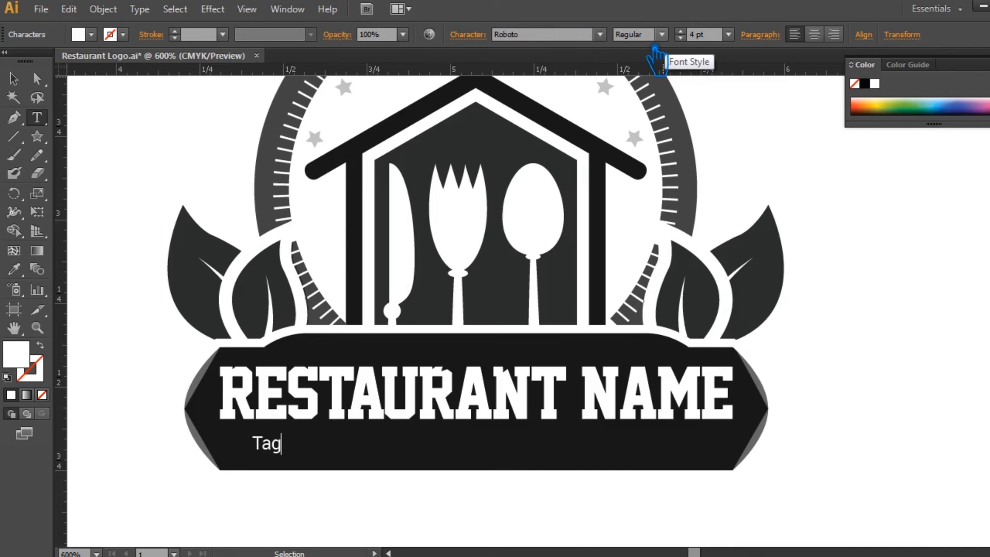
type("ne GOes Here")
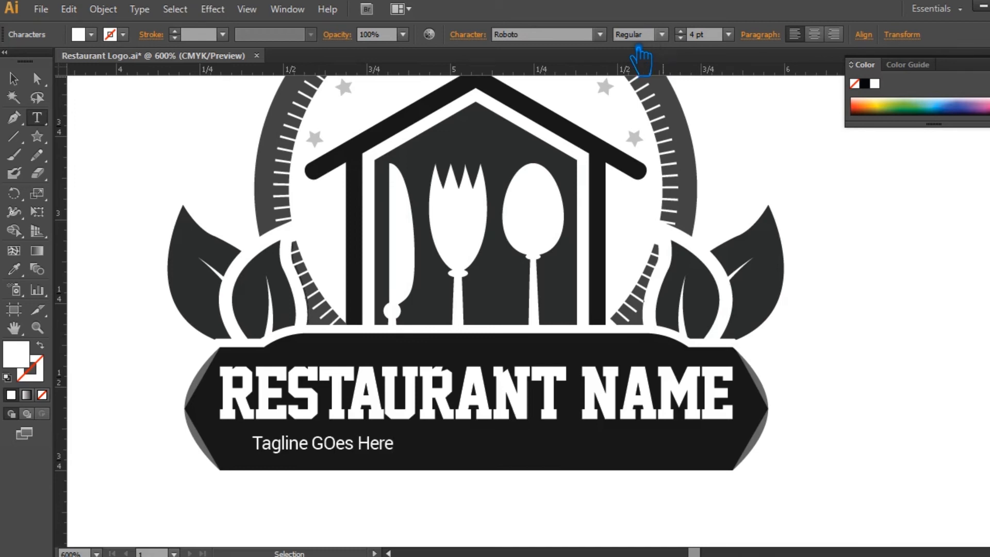
Convert the tagline text on the banner to all caps.
left_click(13, 79)
left_click(467, 36)
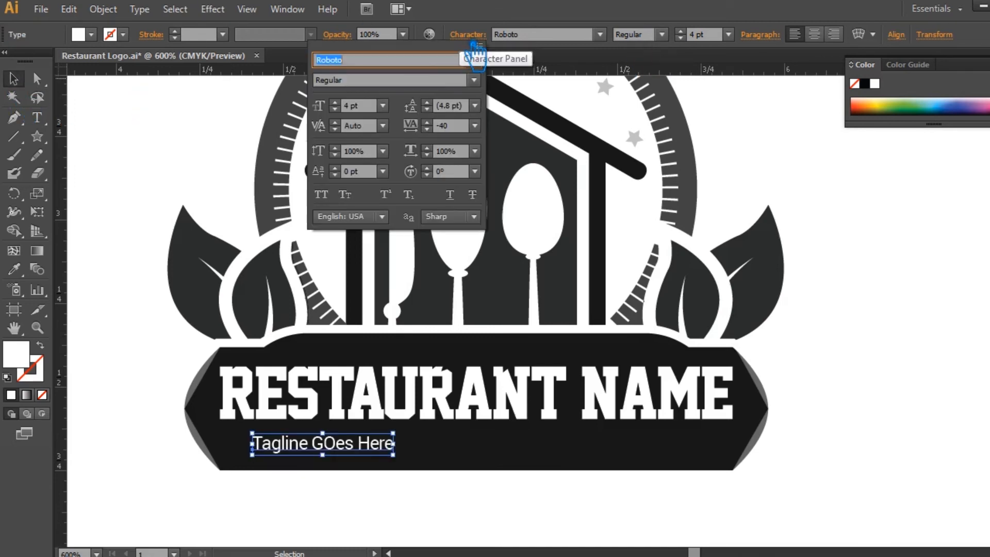
left_click(321, 194)
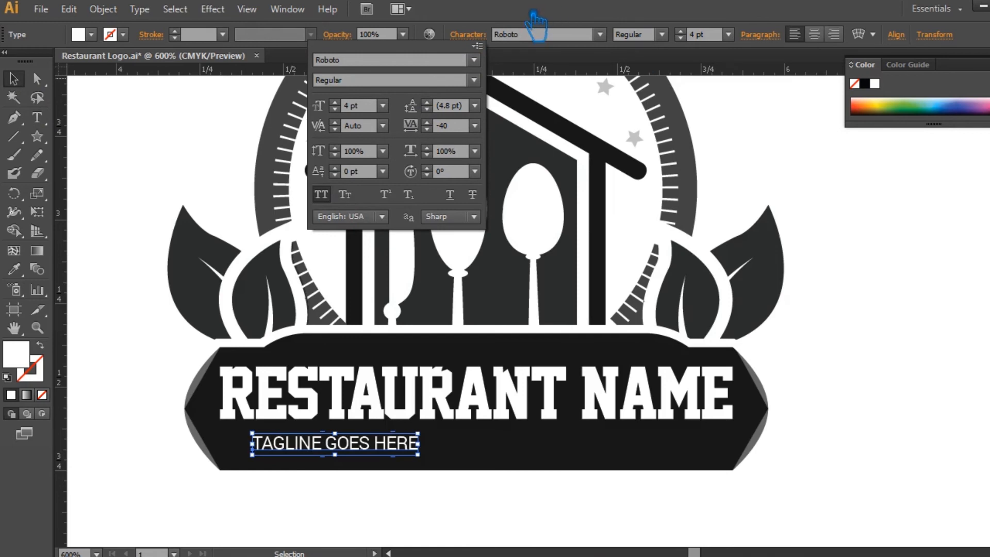
left_click(691, 43)
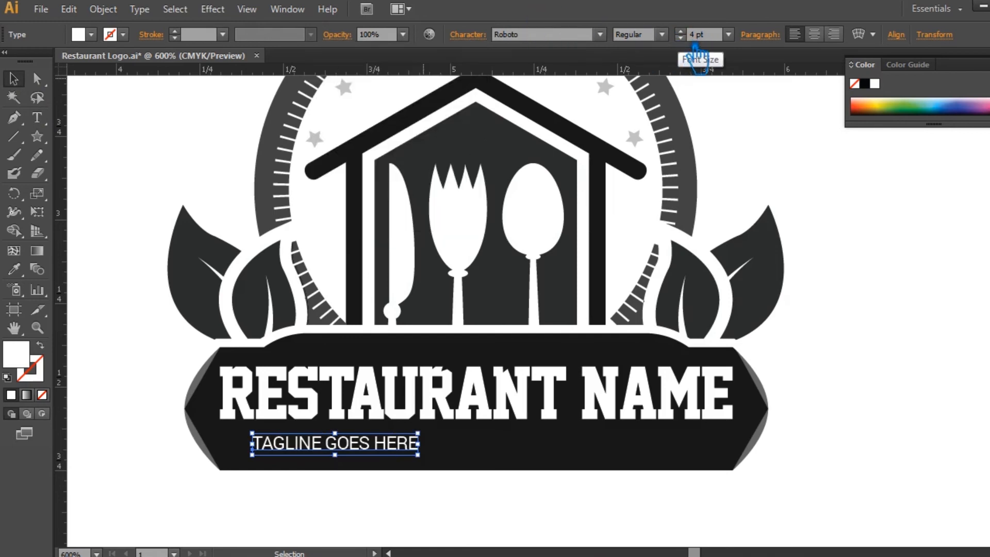
Set the tagline's tracking to 500 and its font style to Medium.
left_click(483, 46)
left_click(439, 125)
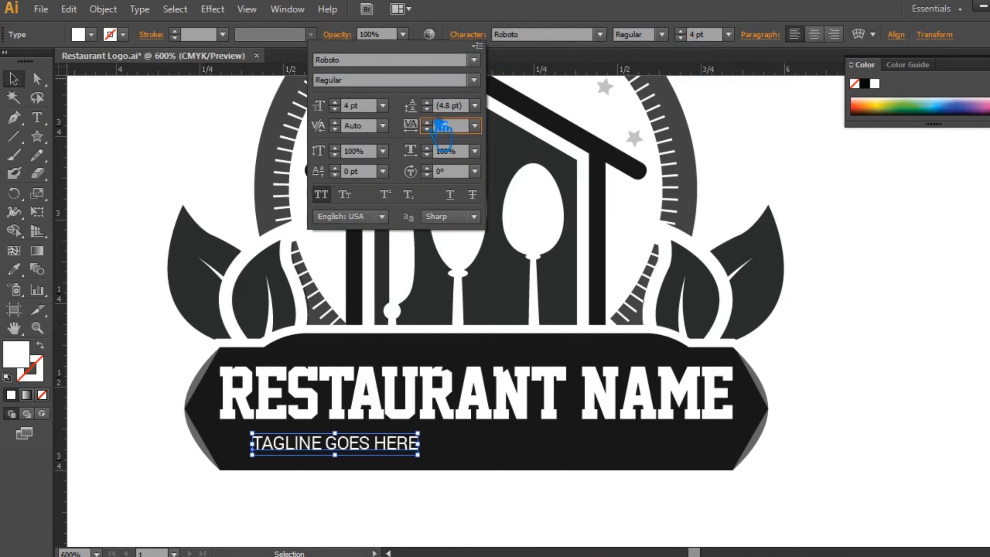
type("500")
key("Return")
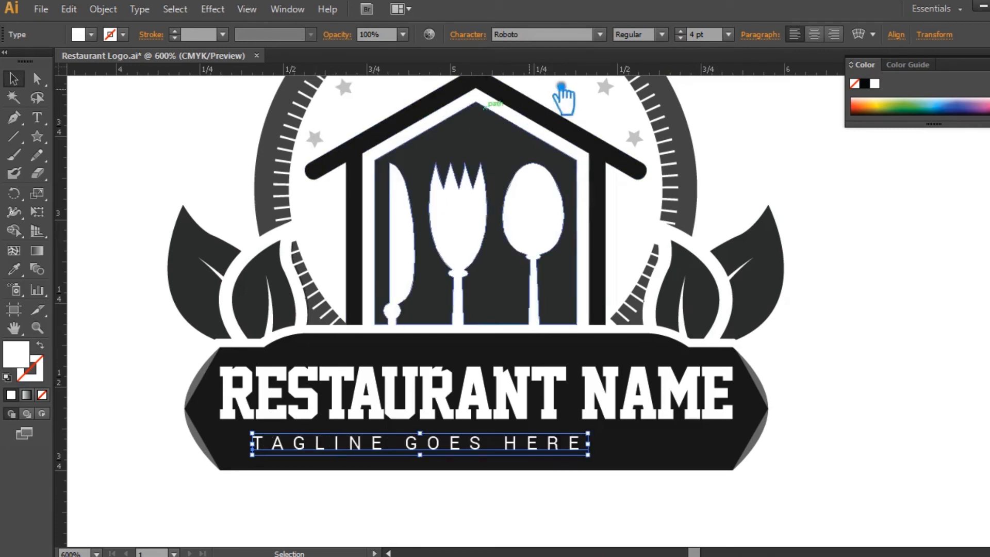
left_click(661, 35)
left_click(642, 152)
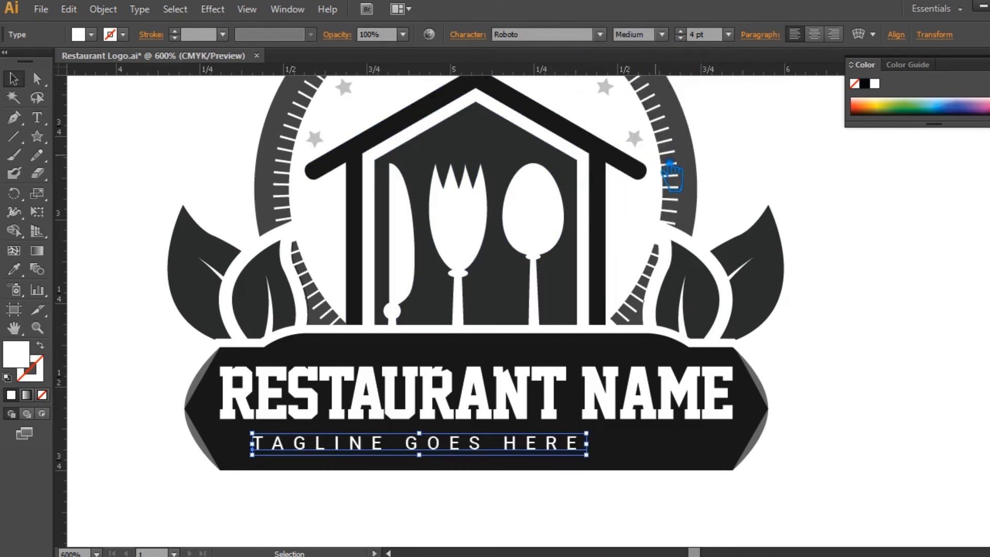
Reduce the tracking of the tagline's last letter E to remove the trailing space after the text.
left_click(39, 118)
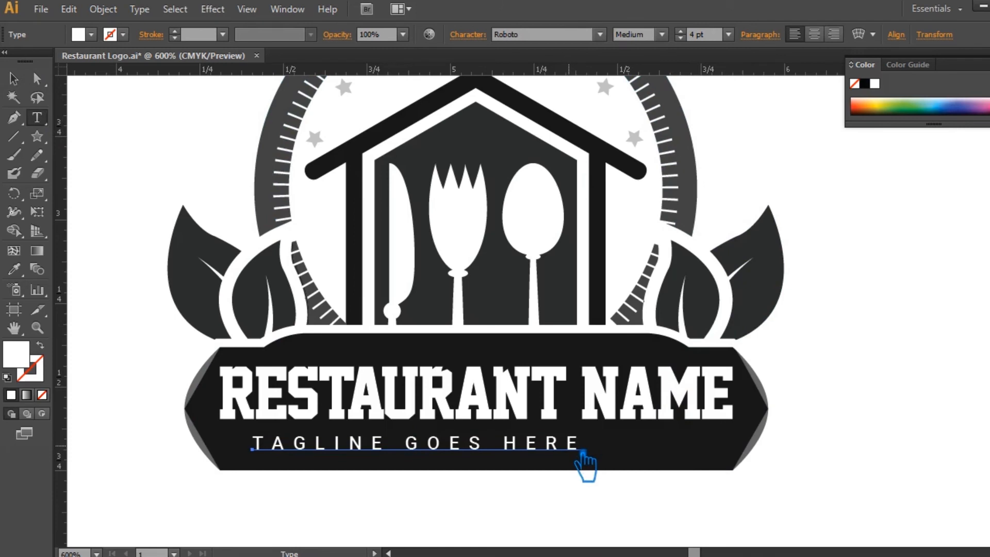
left_click_drag(573, 446, 597, 451)
left_click(474, 37)
left_click(477, 127)
left_click(502, 194)
left_click(21, 80)
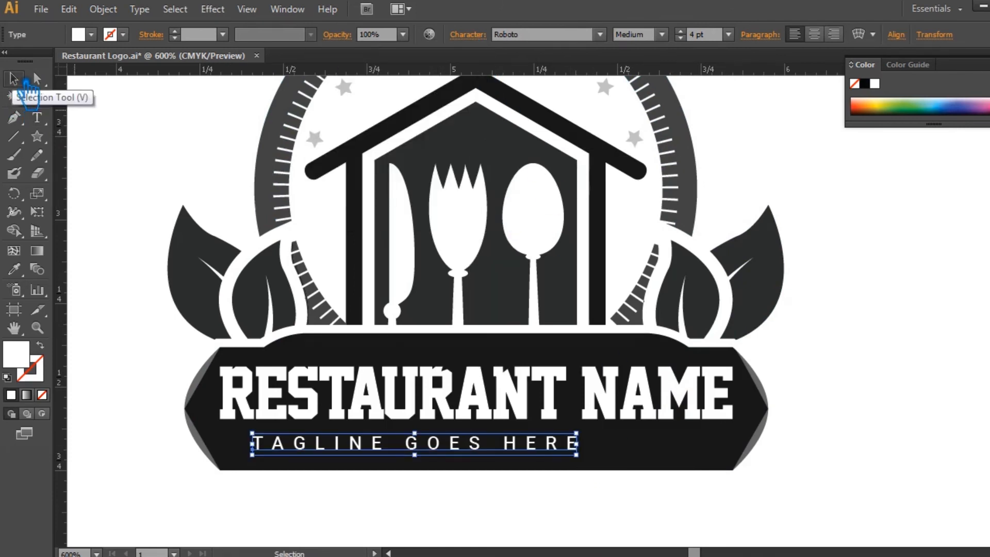
left_click(808, 493)
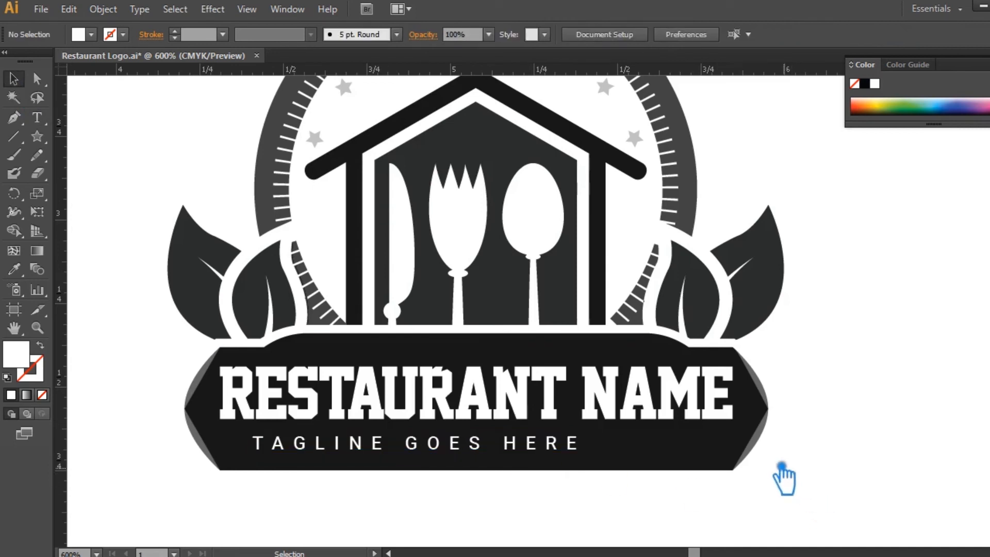
Try to align the banner, the RESTAURANT NAME lettering and the tagline to a common horizontal center.
left_click(724, 442)
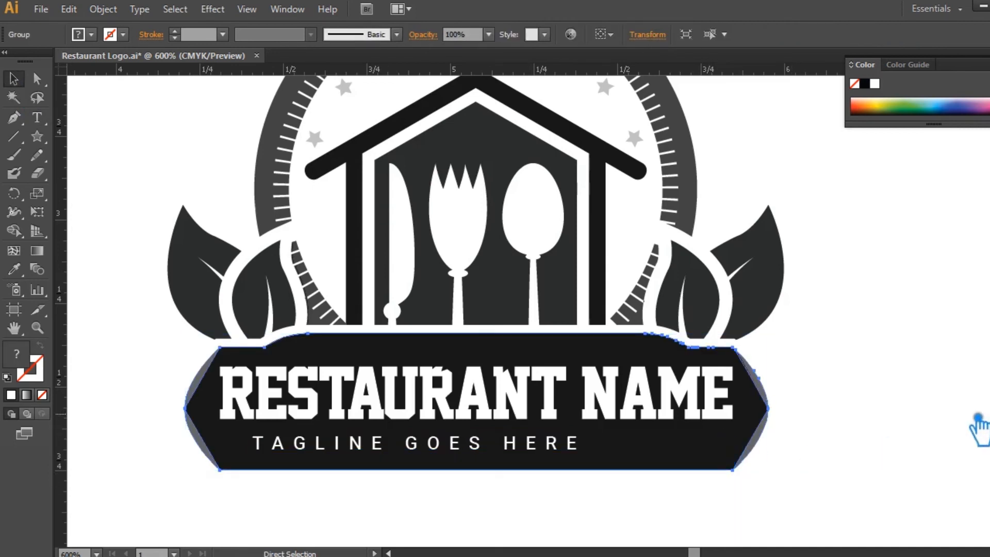
left_click(922, 380)
left_click_drag(758, 496, 157, 407)
left_click(512, 34)
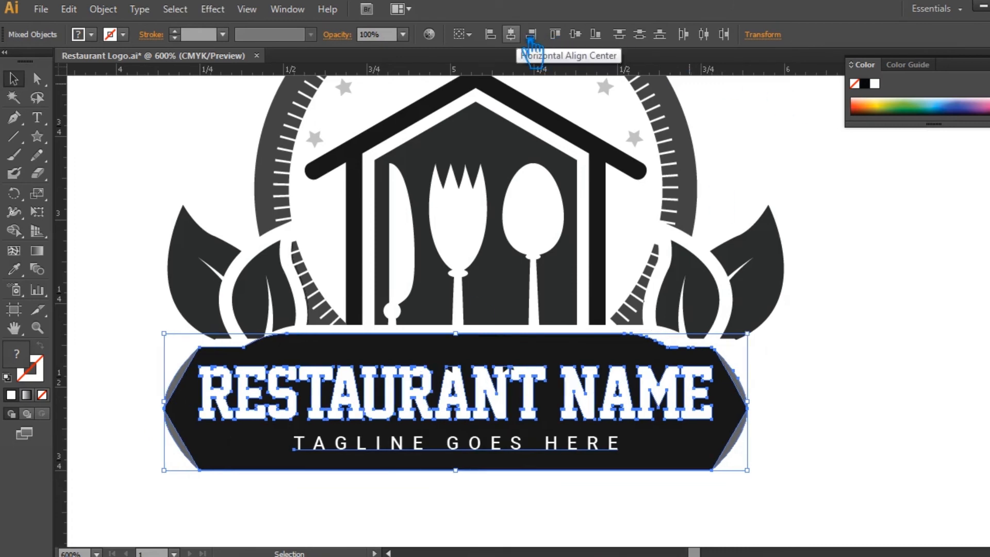
key("ctrl+z")
left_click(832, 358)
Try to align only the RESTAURANT NAME lettering and the tagline to a common horizontal center.
left_click(515, 449)
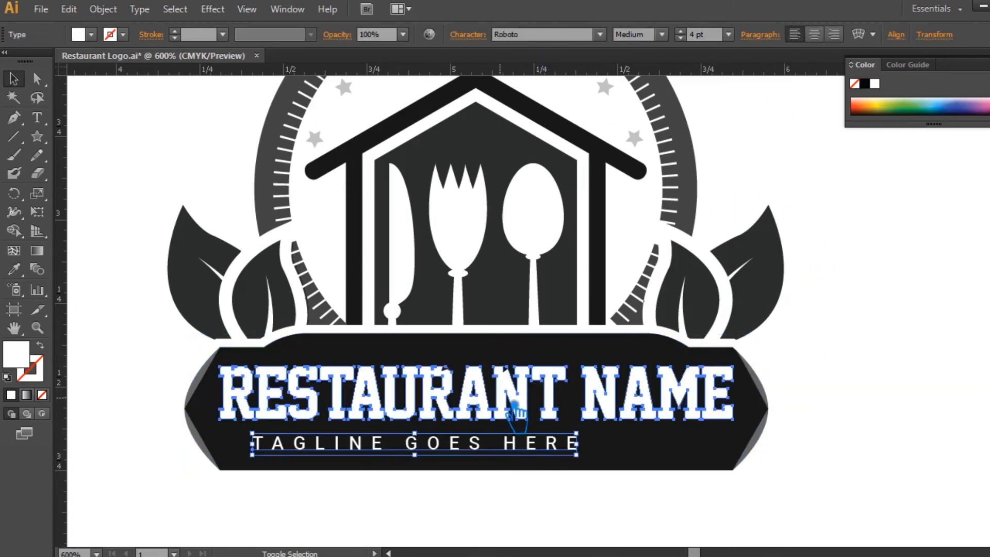
left_click(514, 405, "shift")
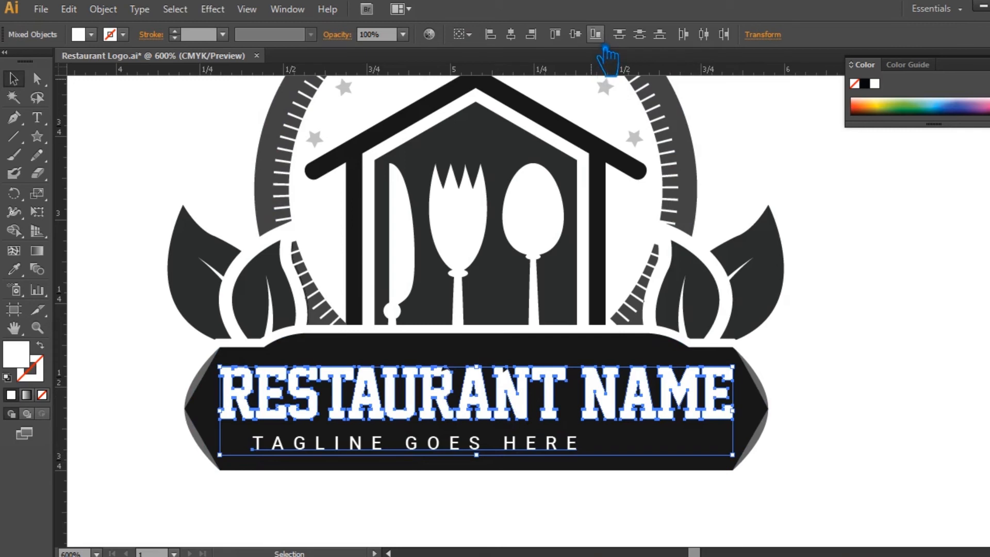
left_click(510, 35)
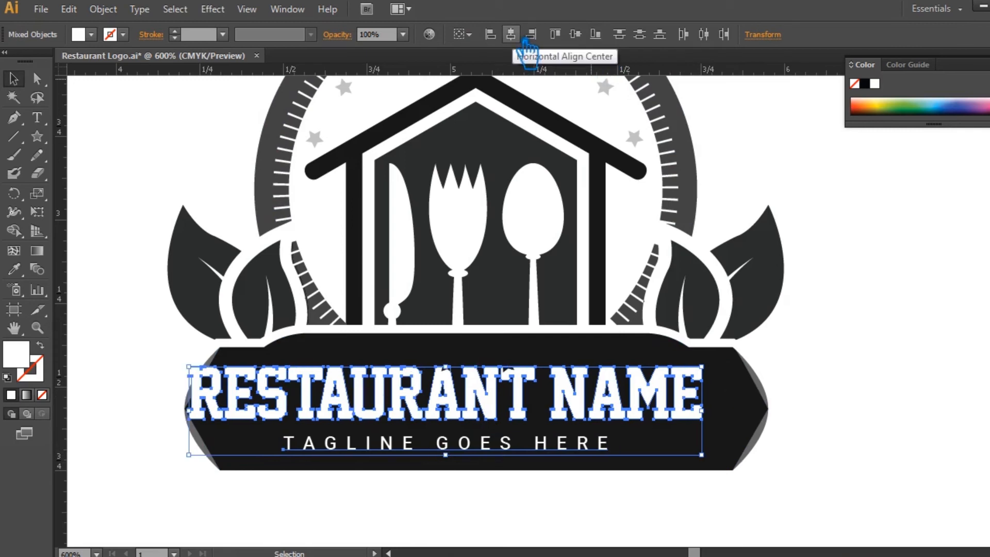
key("ctrl+z")
left_click(845, 397)
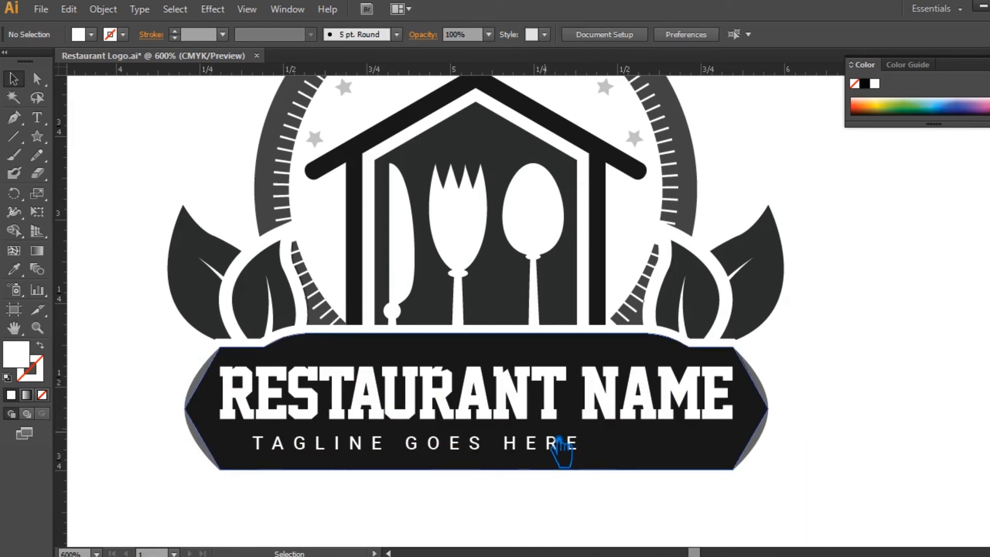
left_click(460, 386)
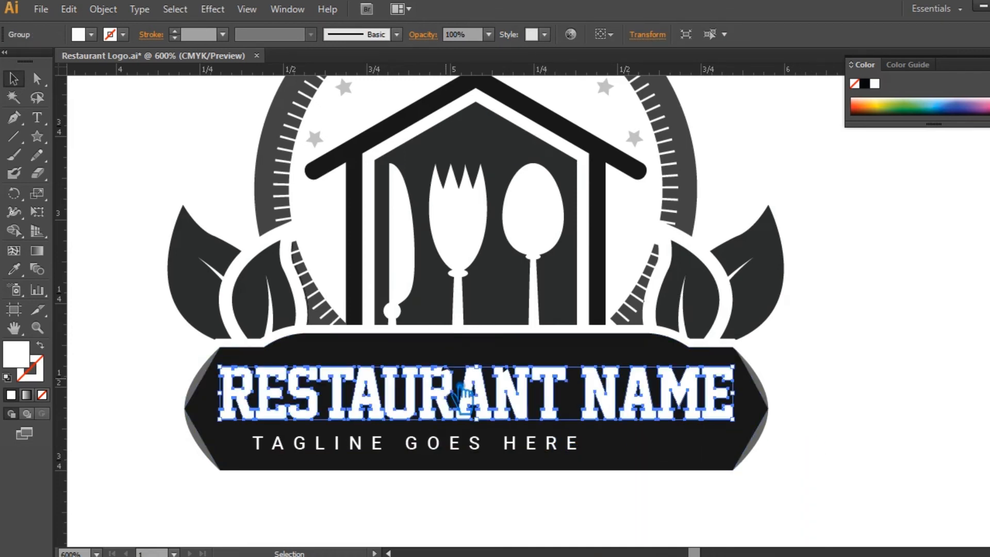
key("p")
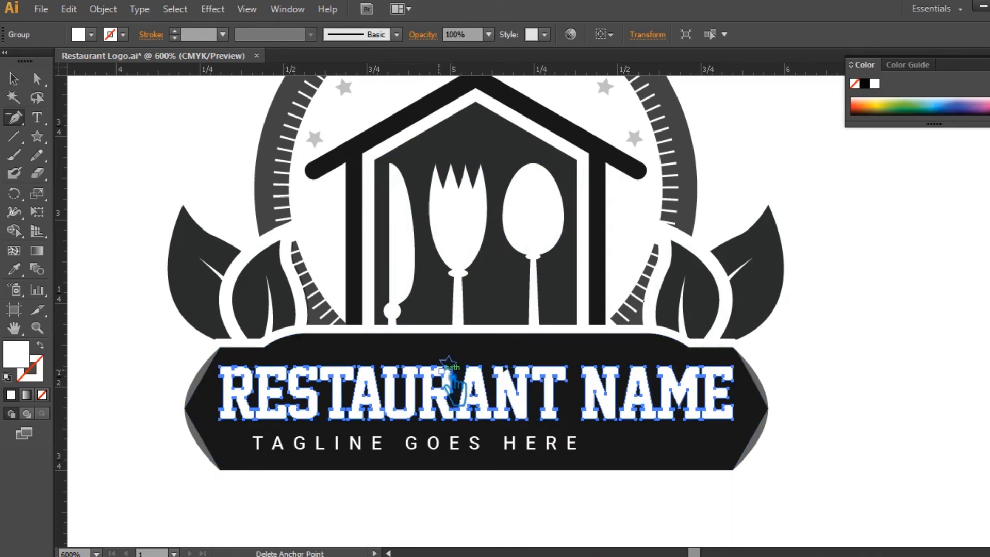
left_click(13, 78)
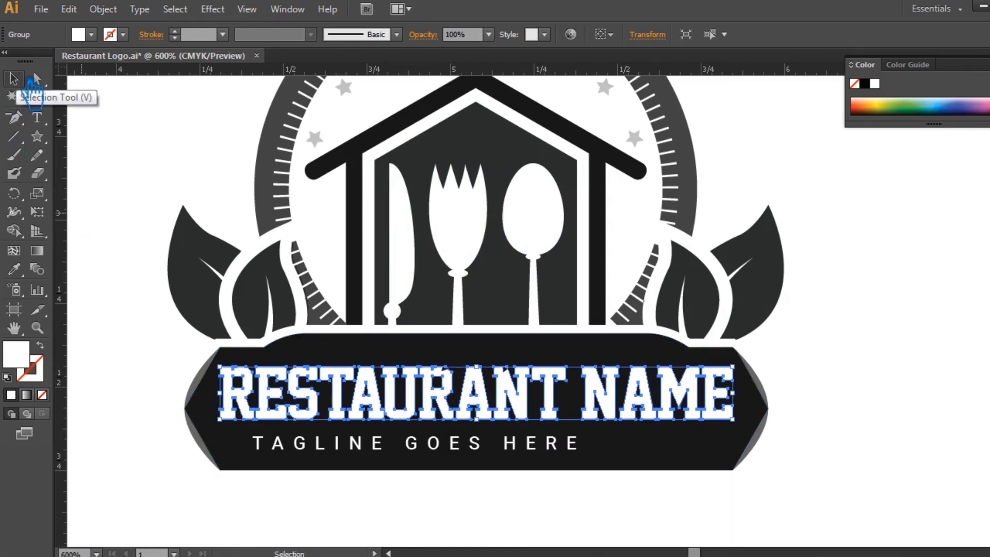
left_click(966, 369)
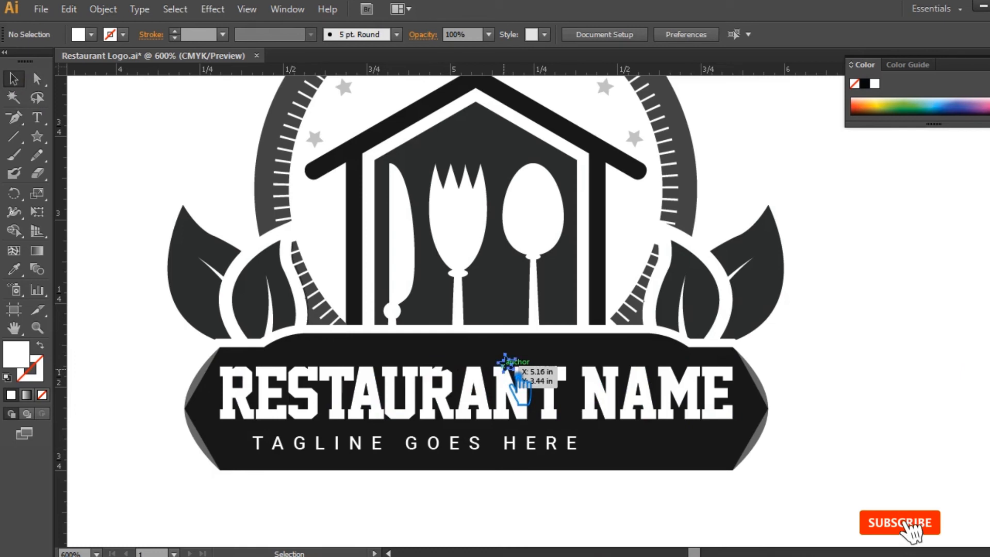
Delete the small stray star shapes overlapping the second R and the N of RESTAURANT, and save the document.
left_click(501, 370)
key("Delete")
left_click(444, 370)
key("Delete")
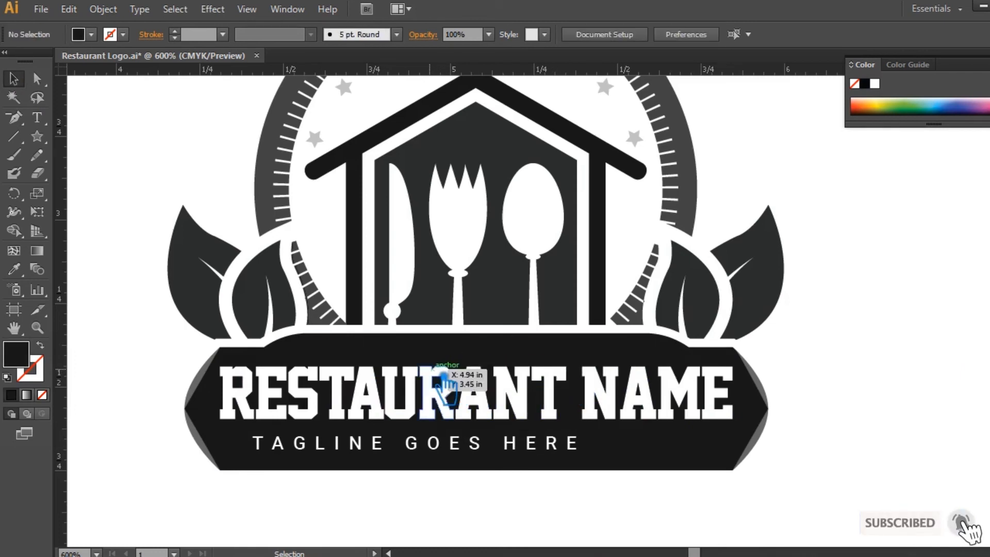
left_click(443, 376)
left_click(935, 388)
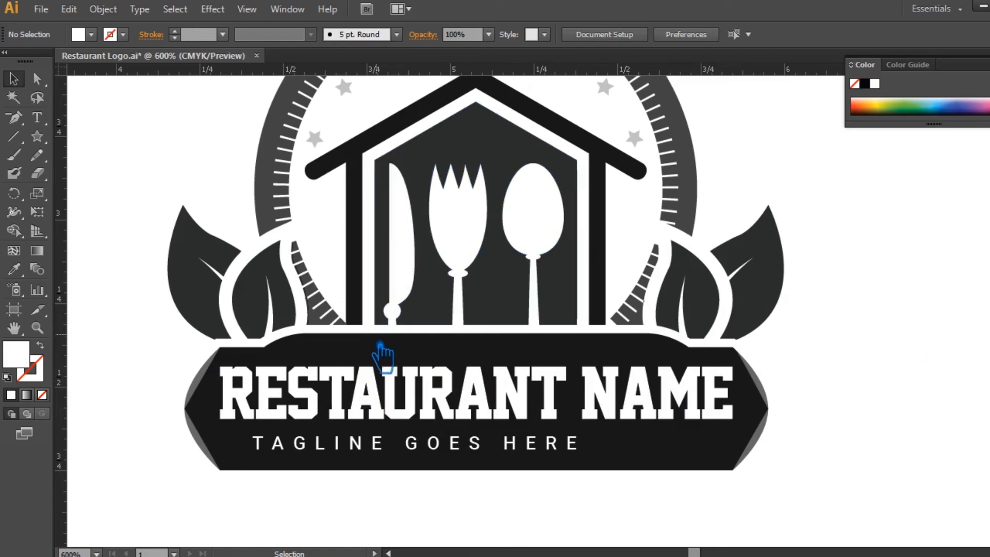
key("ctrl+s")
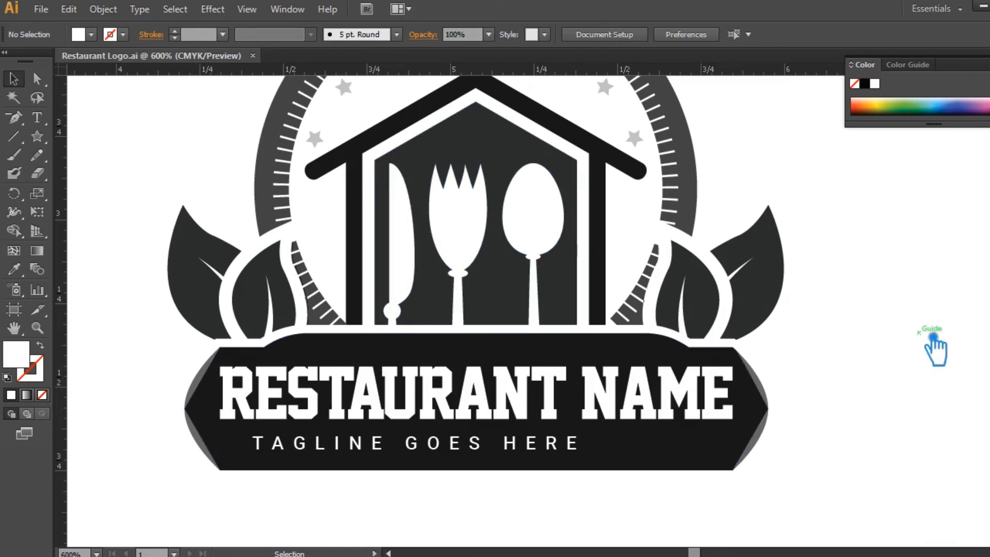
left_click(427, 451)
left_click(442, 409, "shift")
left_click(835, 432)
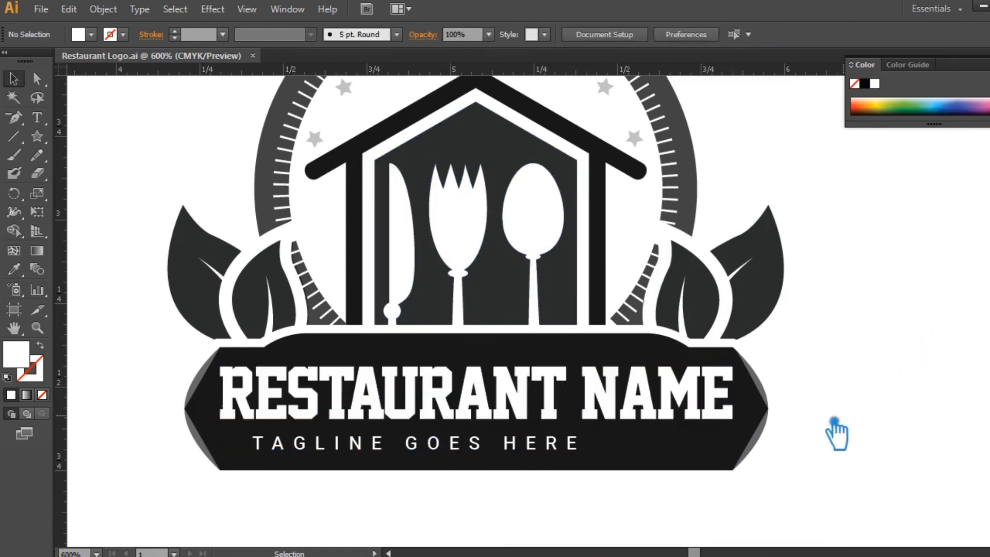
Select the tagline together with the RESTAURANT NAME lettering and align them to a common horizontal center.
left_click(505, 447)
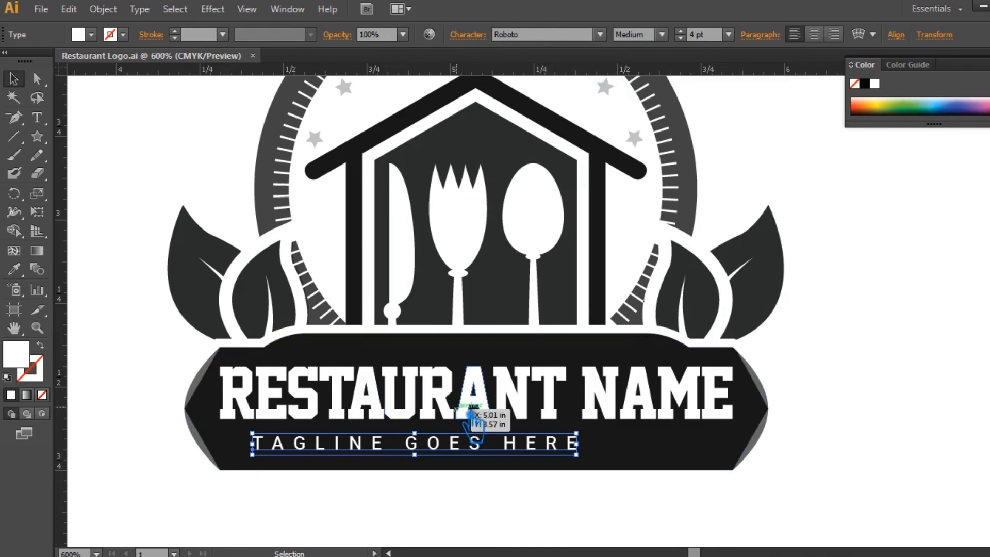
key("ctrl+shift+o")
key("ctrl+z")
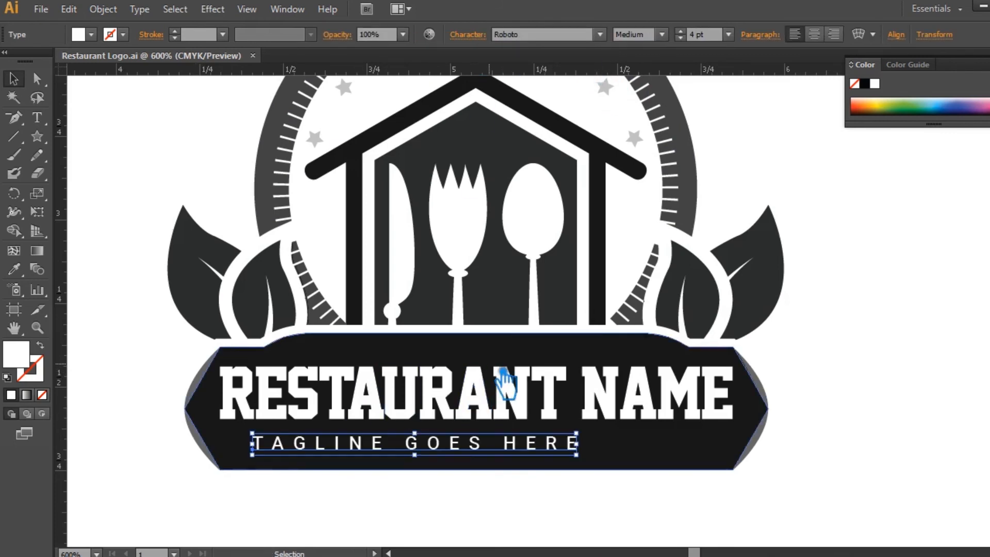
left_click(508, 396, "shift")
left_click(529, 35)
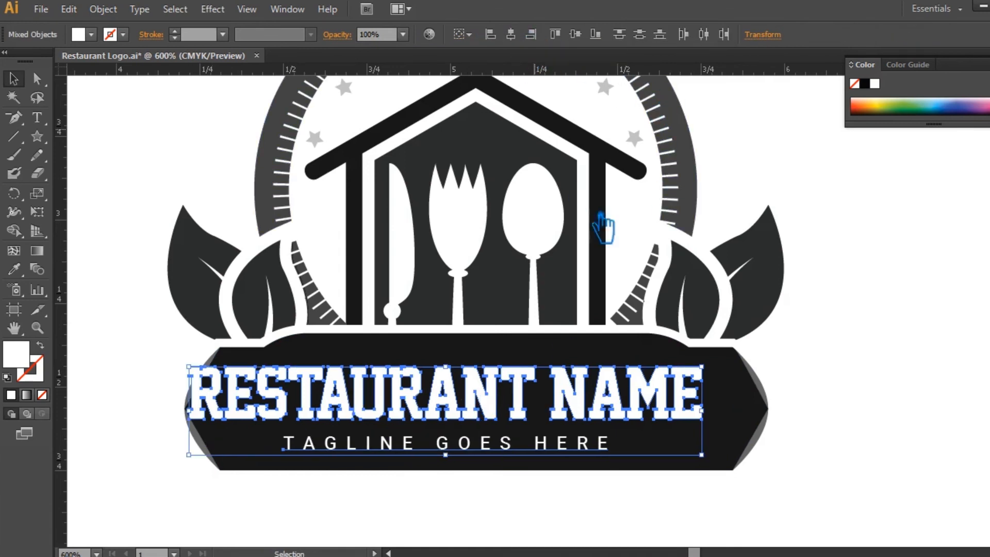
Move the aligned lettering and tagline together to the right so they sit centered within the banner.
left_click(951, 420)
left_click_drag(513, 420, 549, 419)
key("Left")
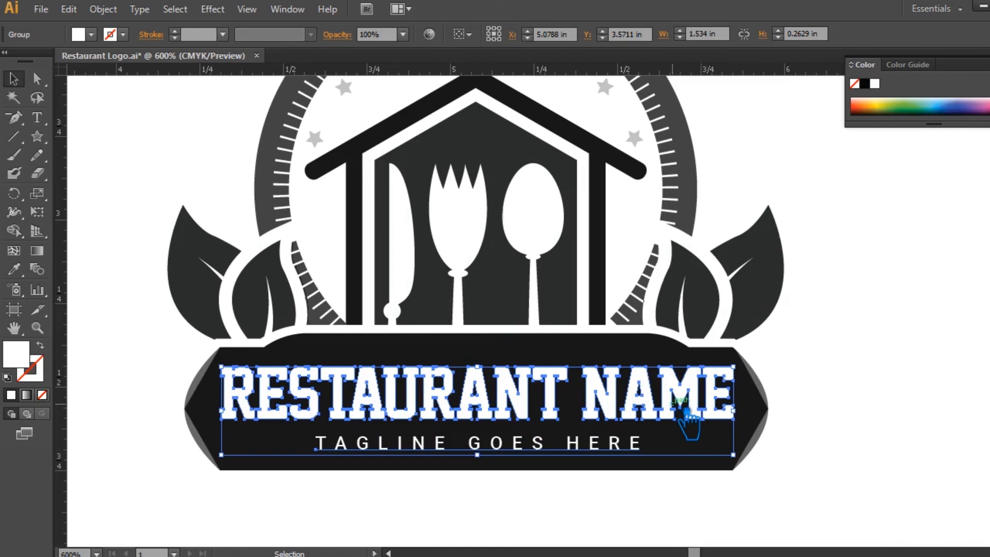
Select the banner together with the RESTAURANT NAME lettering and the tagline, and align them to a common horizontal center.
left_click(880, 380)
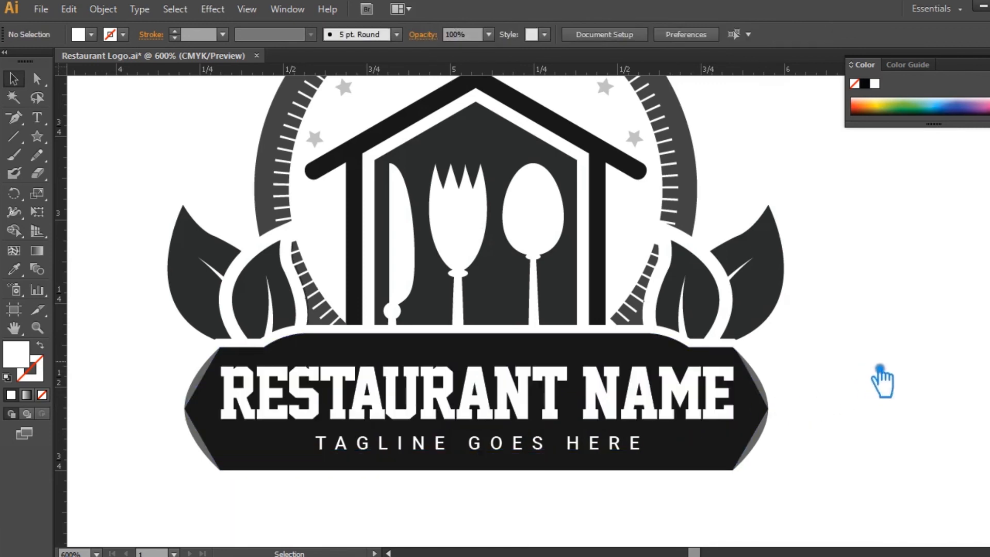
left_click_drag(797, 486, 87, 392)
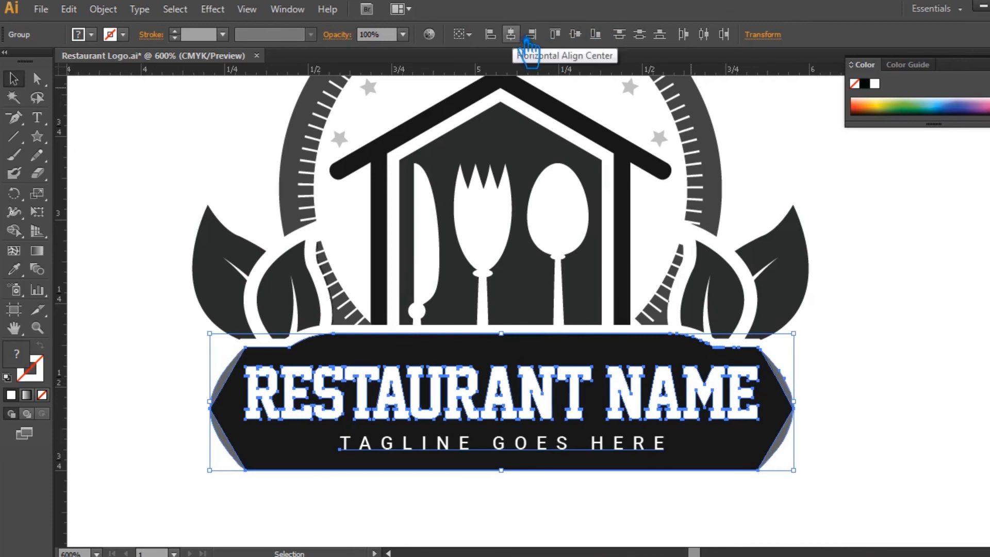
left_click(878, 400)
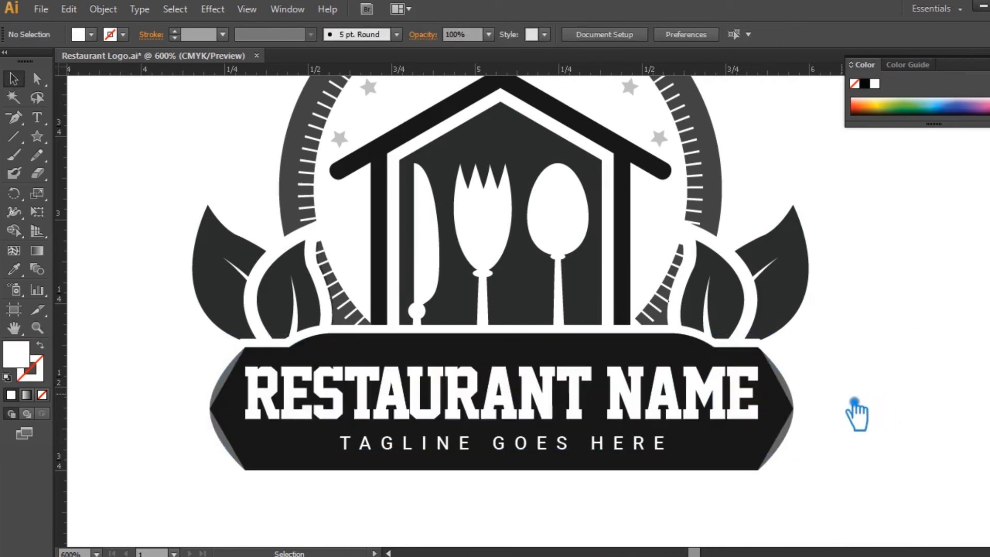
key("ctrl+minus")
key("ctrl+minus")
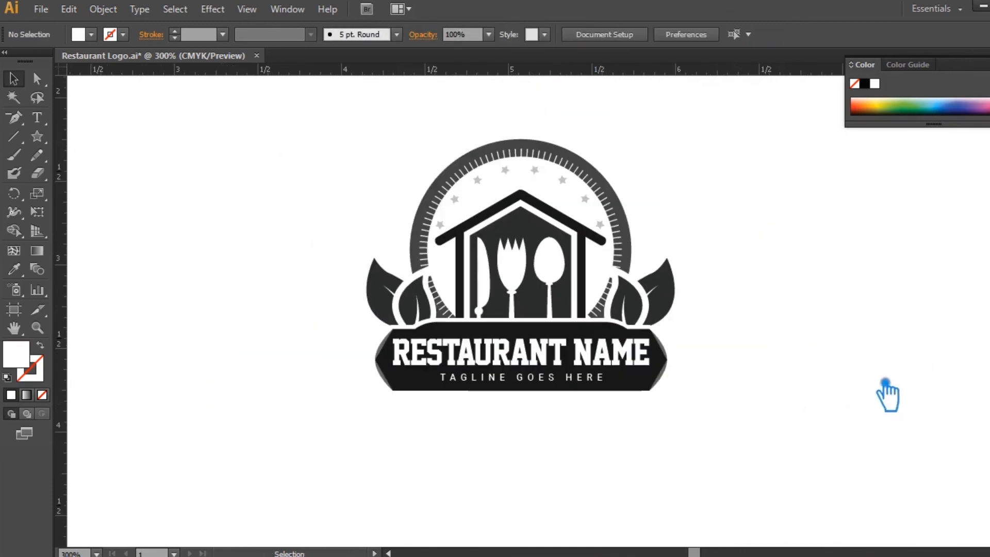
left_click_drag(819, 371, 806, 408)
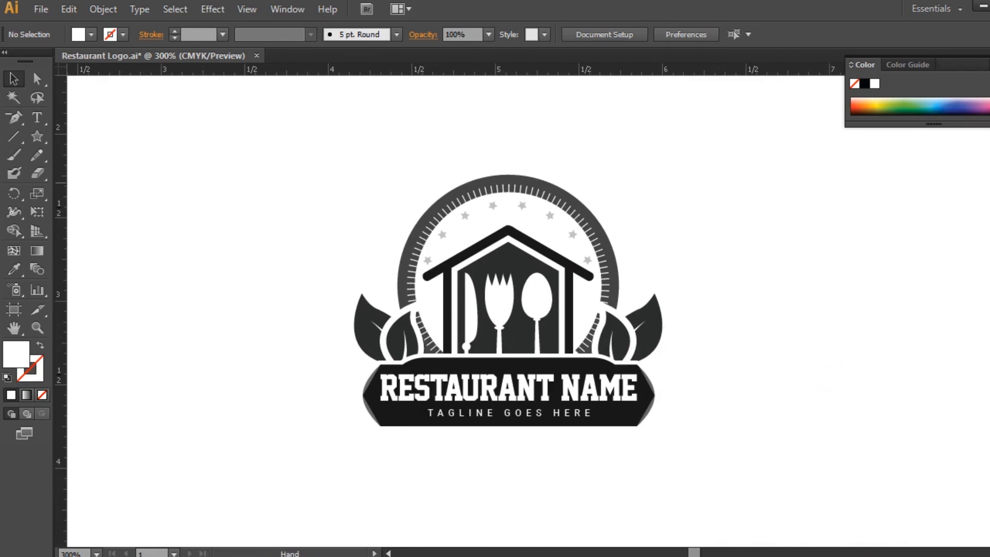
key("ctrl+plus")
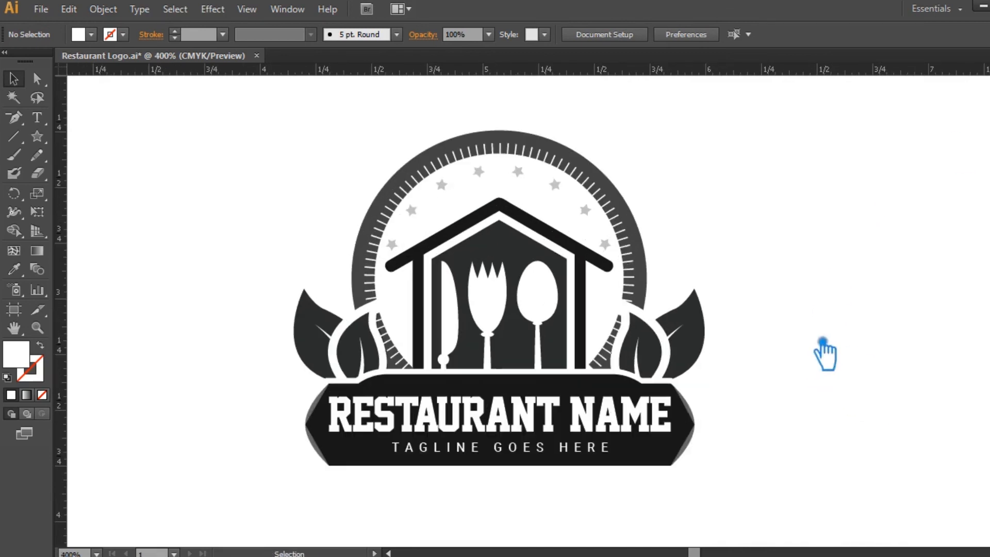
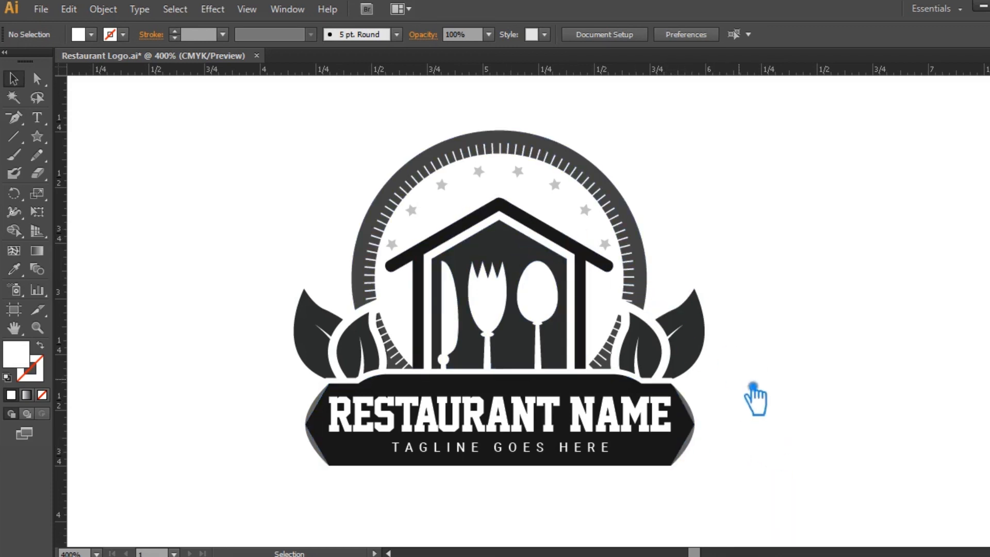
Ungroup the banner artwork and select its main faceted shape on its own.
left_click(523, 395)
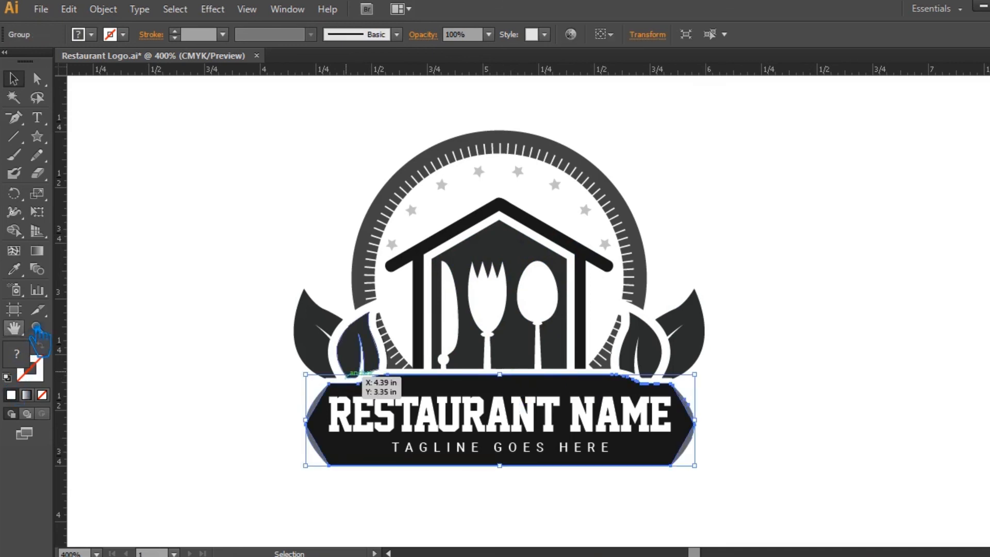
right_click(384, 451)
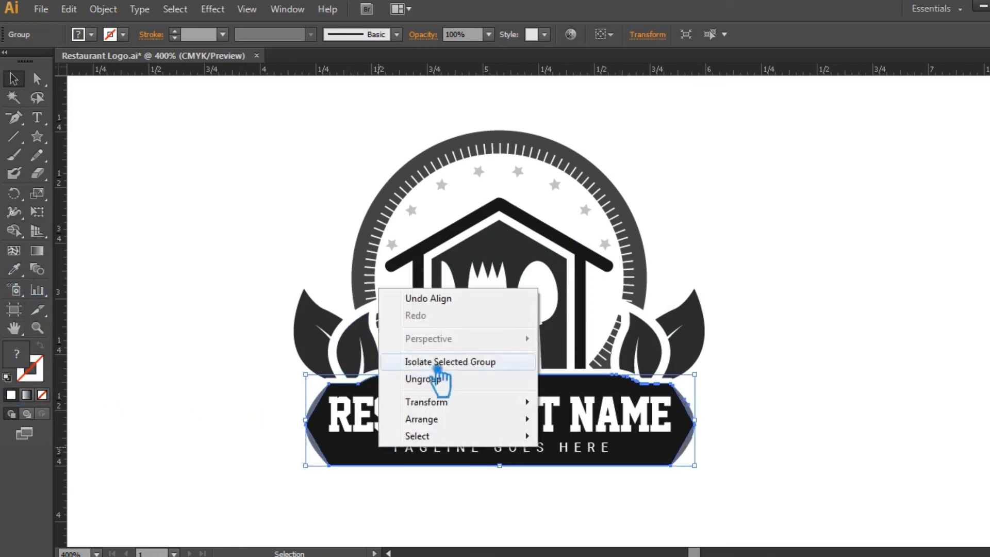
left_click(446, 387)
left_click(357, 442)
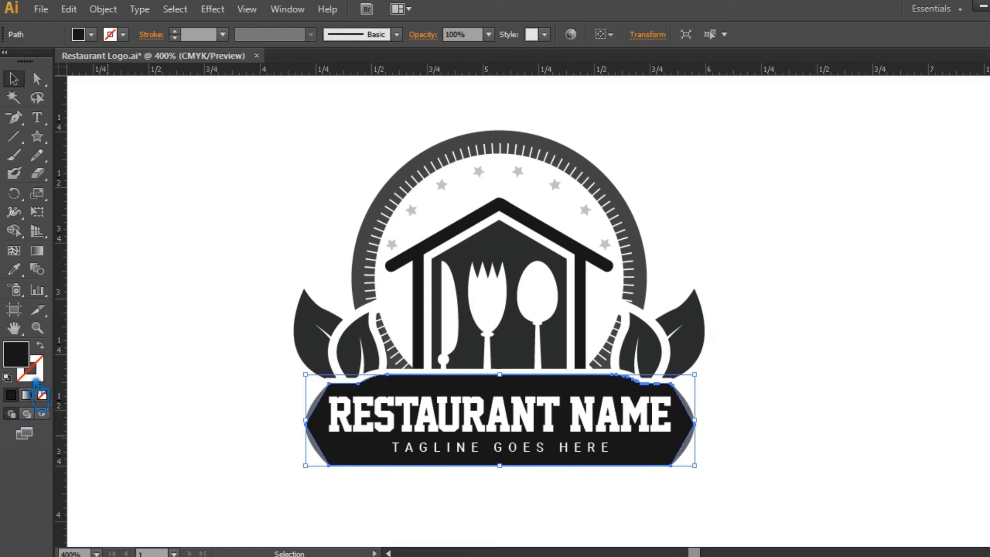
Fill the mirrored leaves on both sides of the ring with olive green 7C961E.
left_click(367, 342)
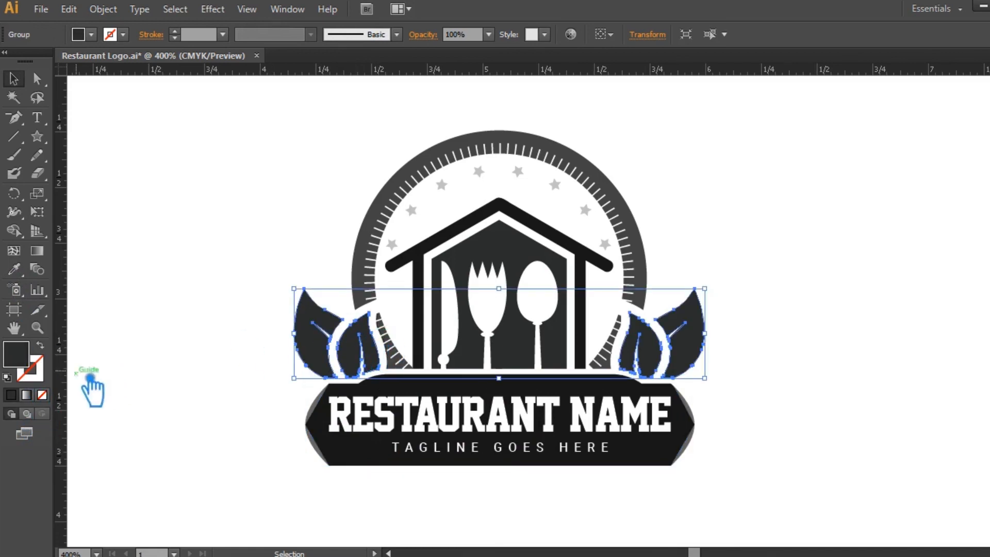
double_click(23, 358)
mouse_move(408, 256)
left_mouse_down()
mouse_move(396, 256)
mouse_move(398, 268)
left_mouse_up()
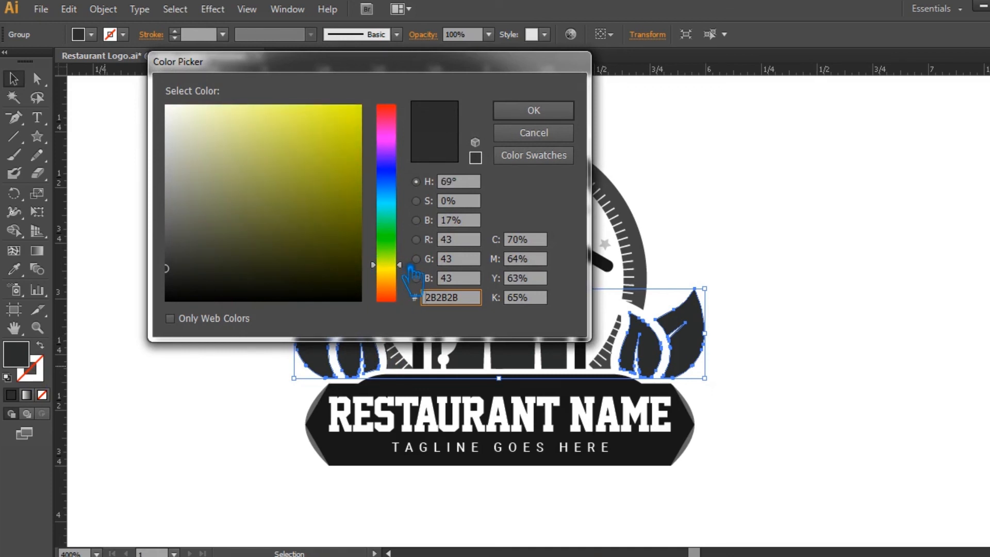
mouse_move(330, 185)
left_mouse_down()
mouse_move(324, 166)
mouse_move(323, 185)
left_mouse_up()
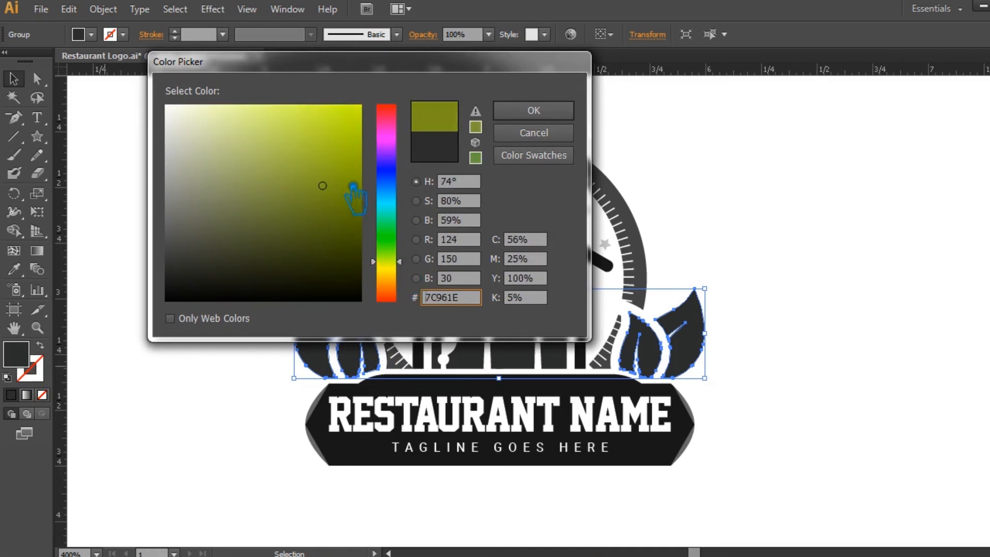
left_click(548, 119)
left_click(751, 227)
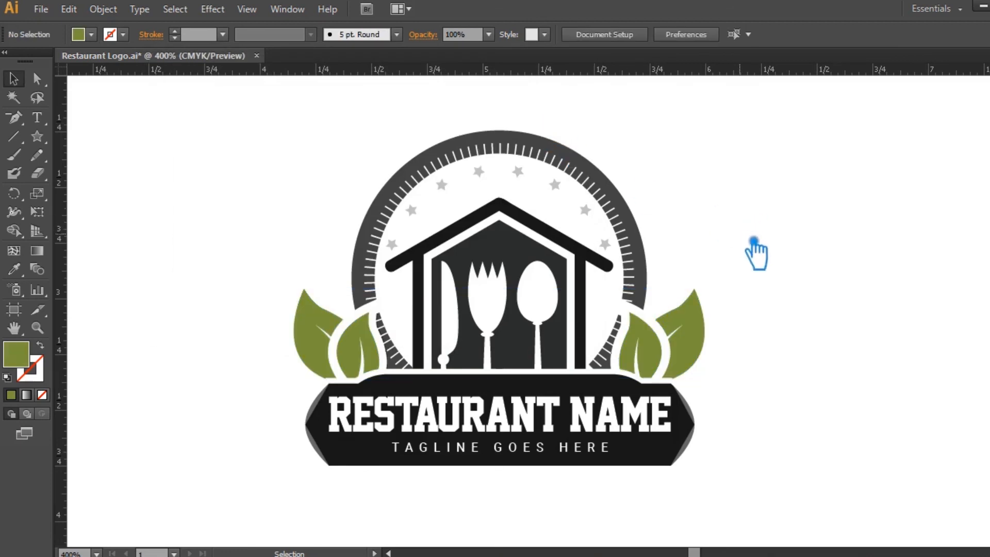
Select all segments of the notched ring, including both lower pieces beside the house, and fill them with light gray AFAFAF.
left_click(646, 229)
left_click(622, 366, "shift")
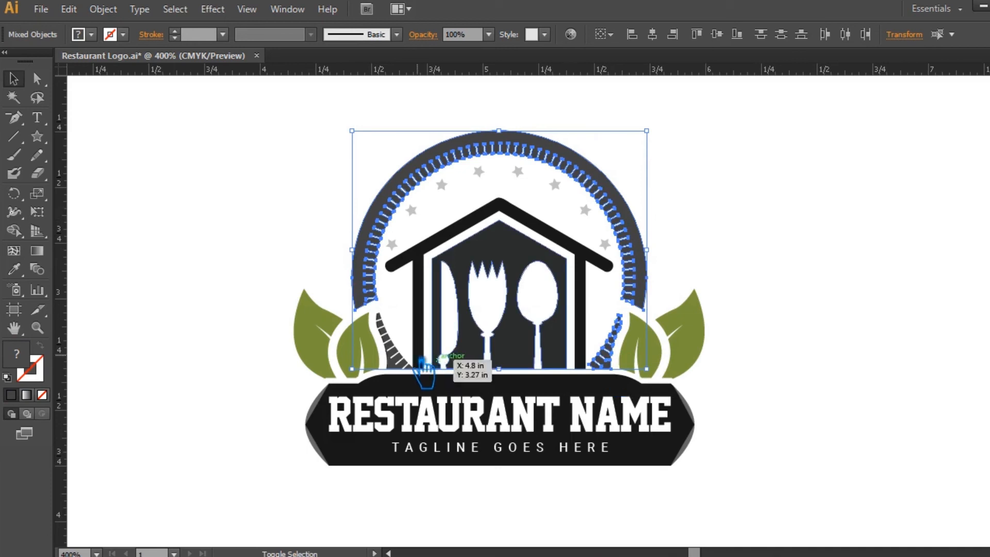
key("v")
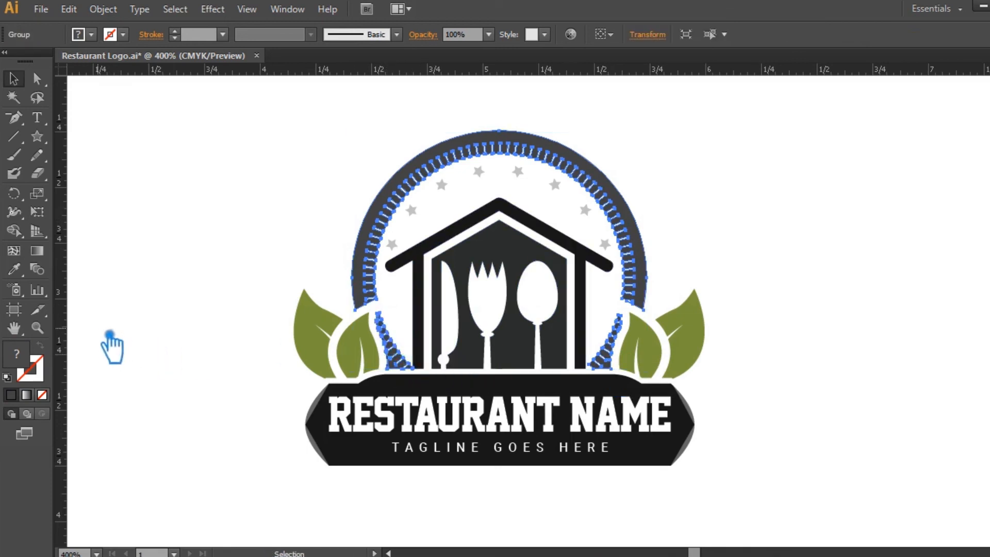
double_click(33, 367)
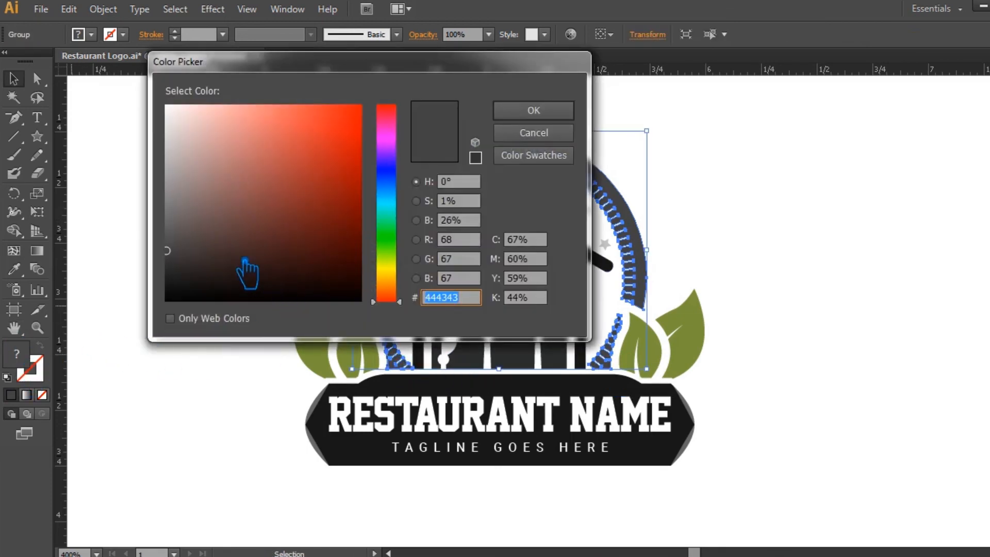
left_click_drag(167, 252, 165, 167)
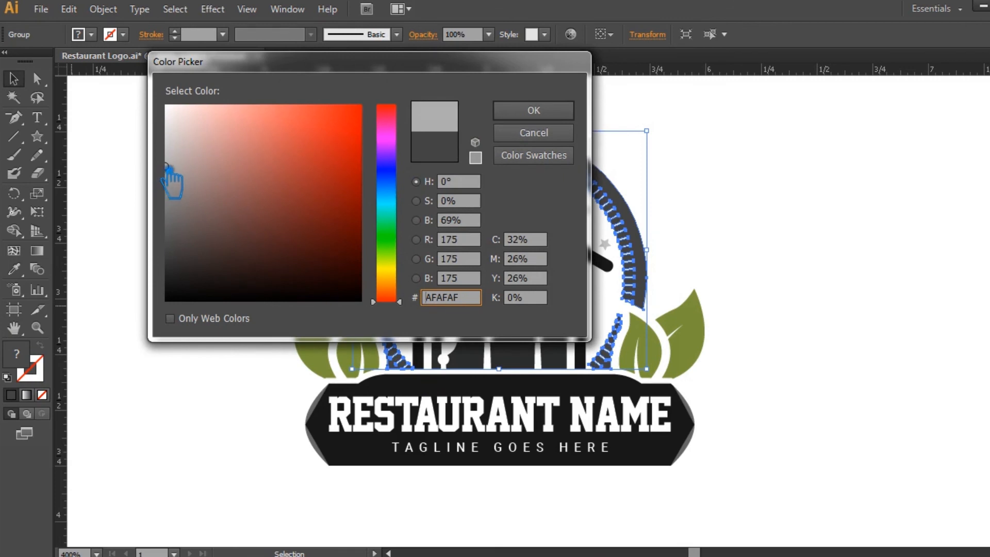
left_click(533, 110)
left_click(756, 209)
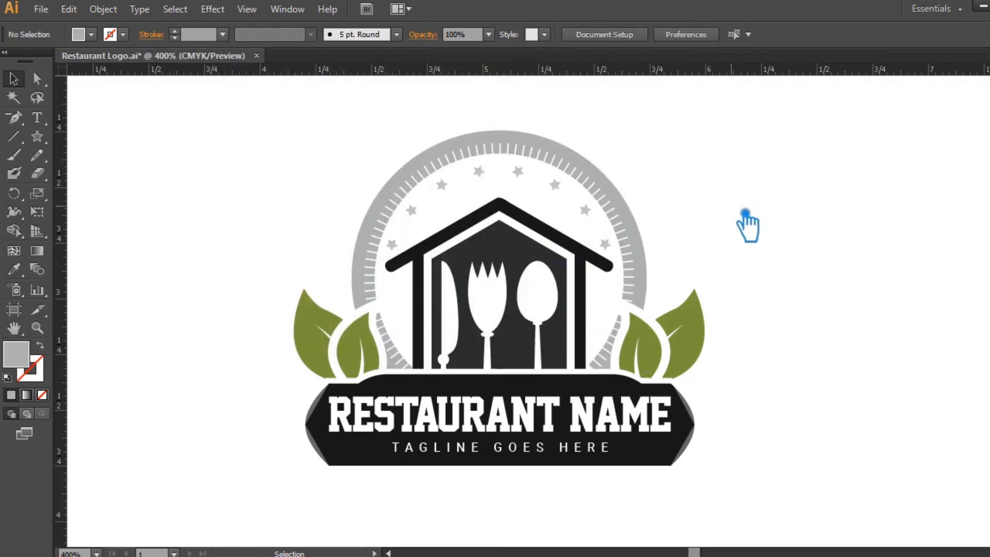
Sample the leaf green onto the house's roof and wall outline, and darken that fill to 4B6011.
left_click(554, 237)
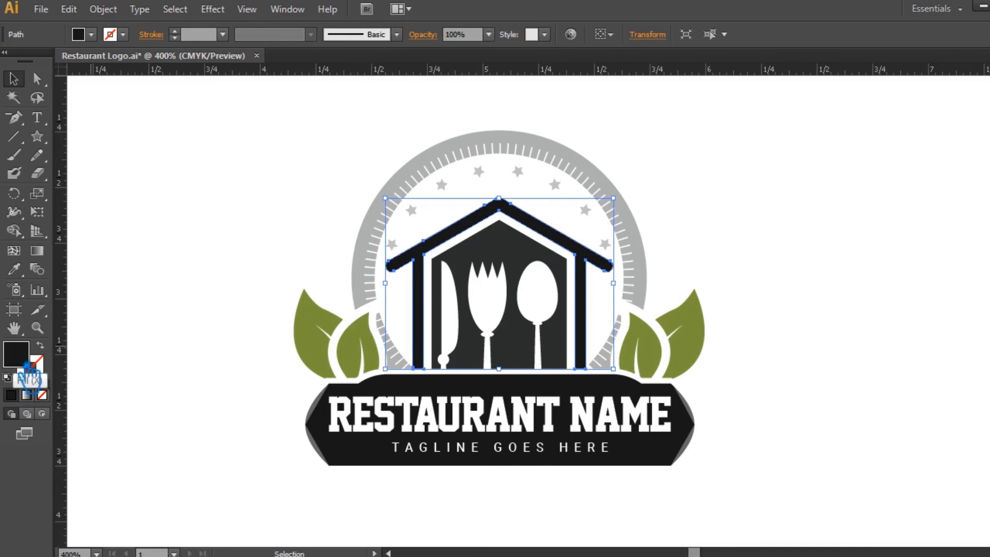
left_click(14, 269)
left_click(327, 343)
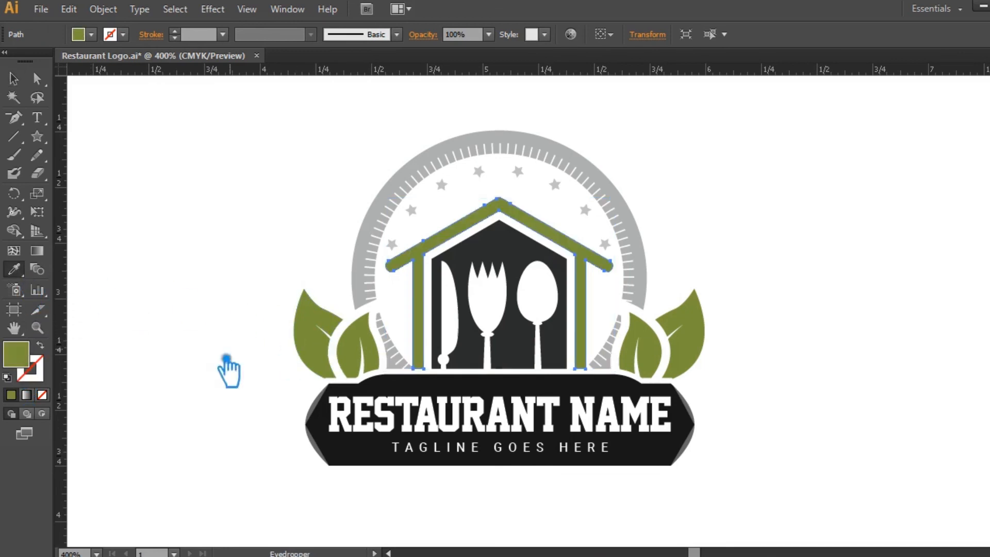
double_click(26, 364)
left_click(326, 227)
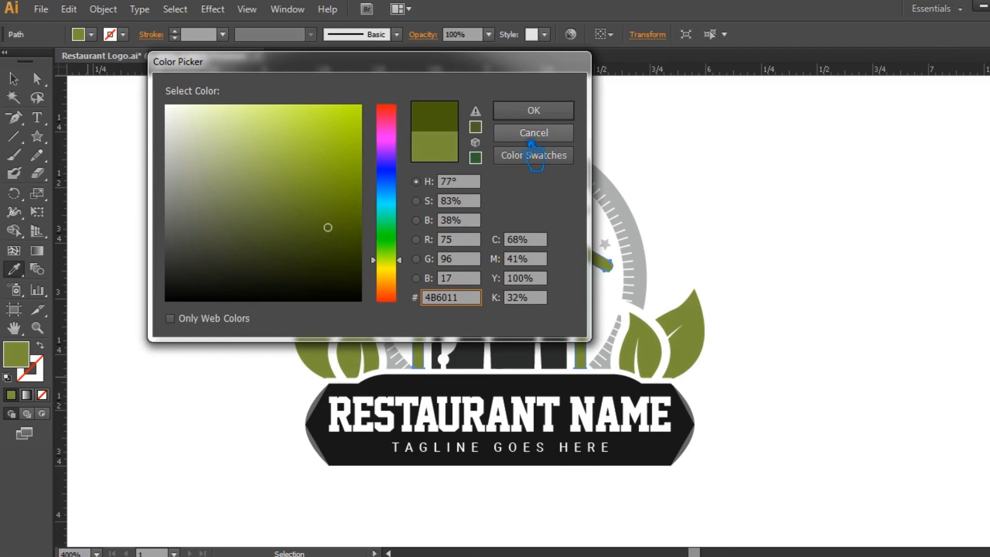
left_click(533, 110)
left_click(24, 81)
left_click(106, 150)
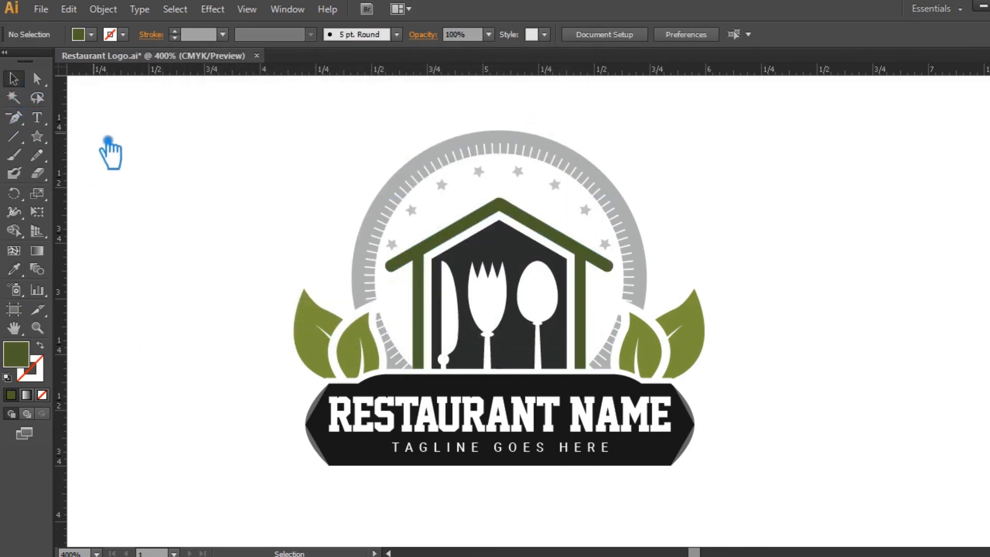
Fill the inner house panel behind the cutlery cutouts with orange EA7618.
left_click(522, 263)
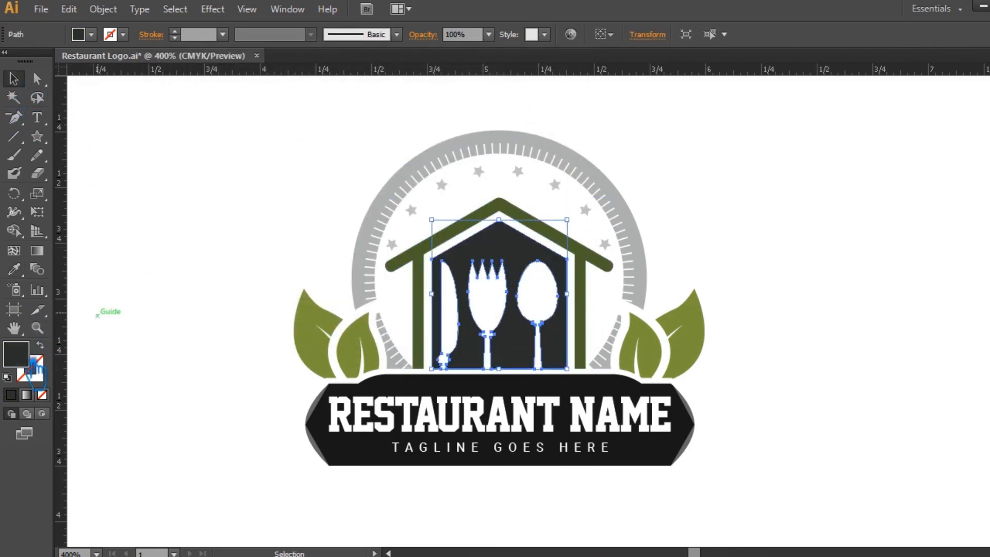
double_click(25, 358)
left_click_drag(402, 293, 402, 288)
left_click_drag(357, 155, 343, 124)
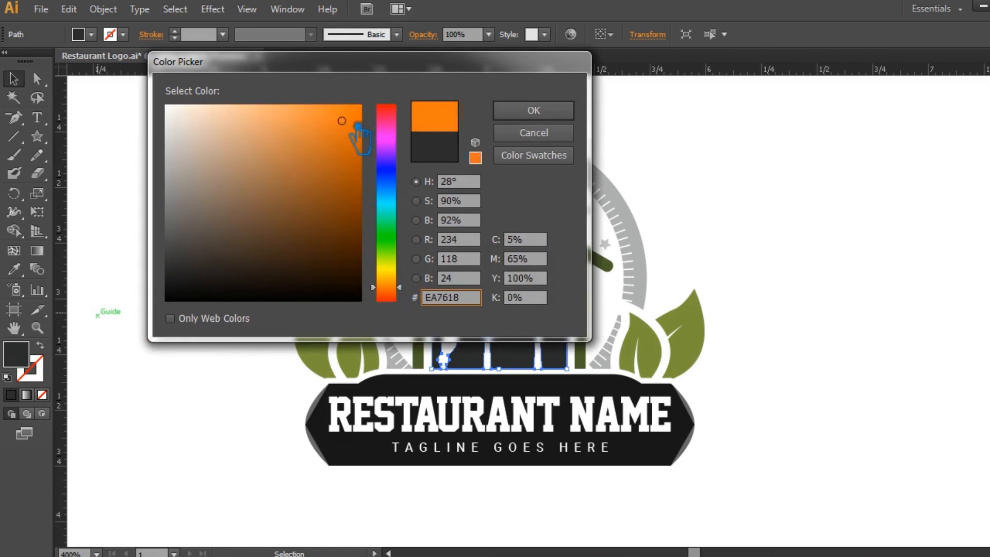
left_click(515, 111)
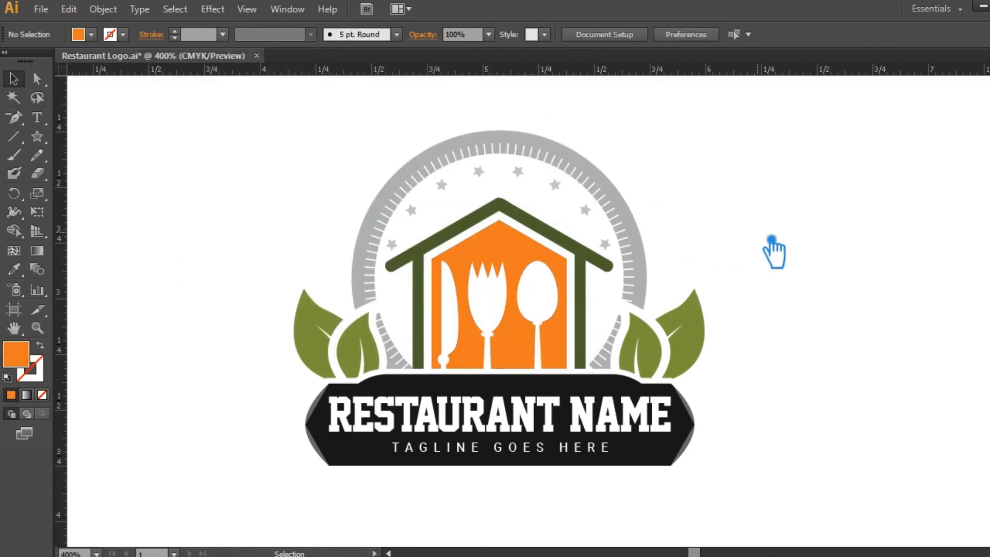
Recolor the main banner shape with the roof's dark green and delete the two stray black stars along its upper edge.
left_click(667, 462)
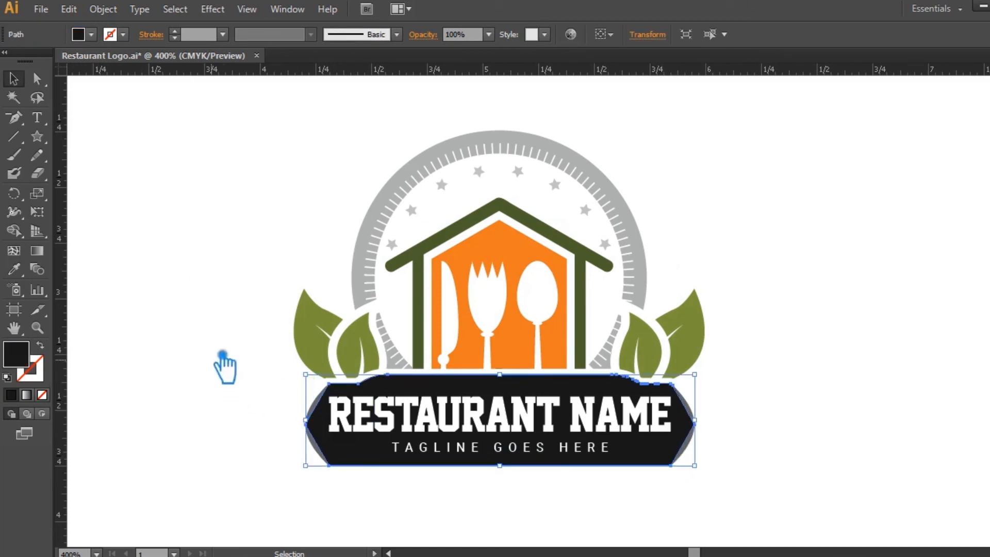
key("i")
left_click(536, 225)
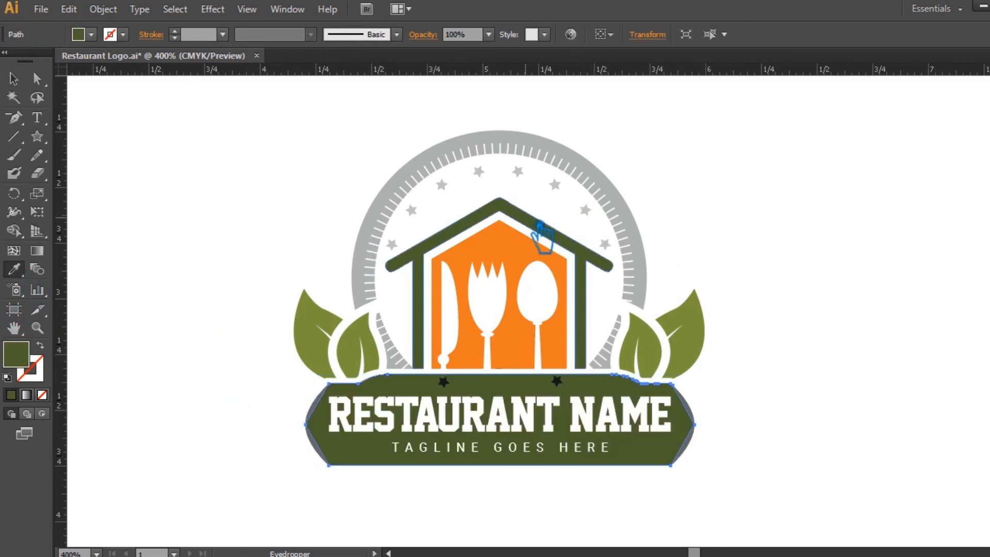
left_click(14, 79)
left_click(111, 102)
left_click(444, 382)
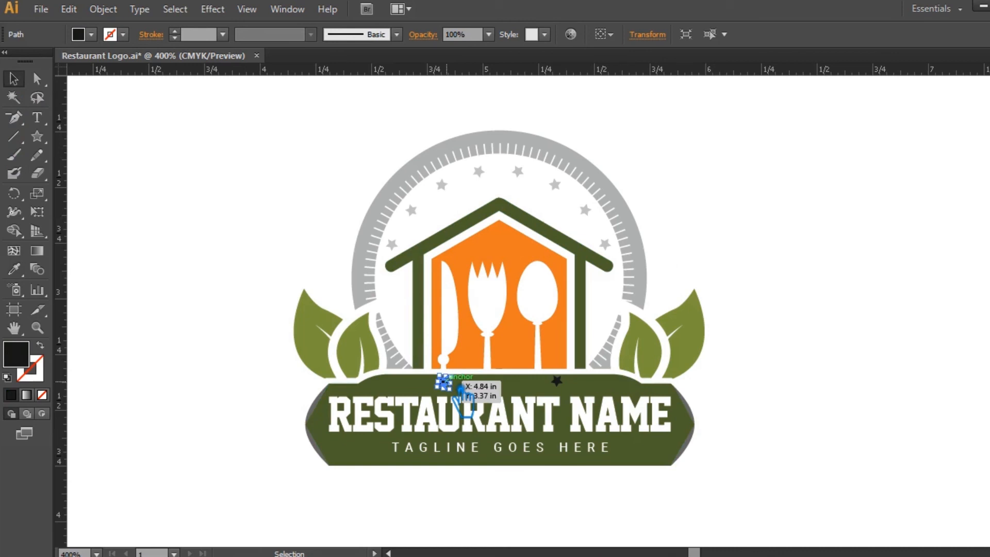
key("Delete")
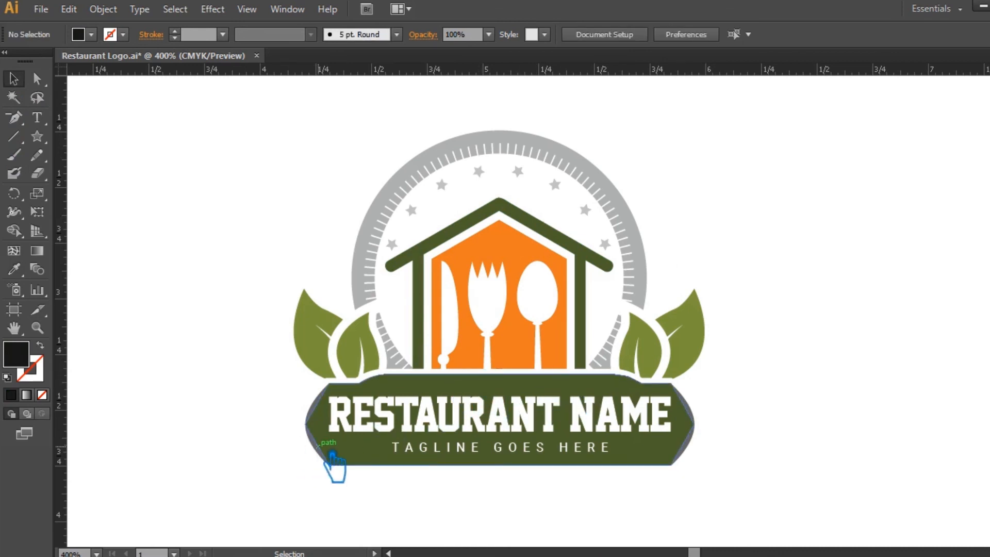
Recolor the angled facets at both ends of the banner with the leaves' olive green.
left_click(323, 453)
left_click(242, 430)
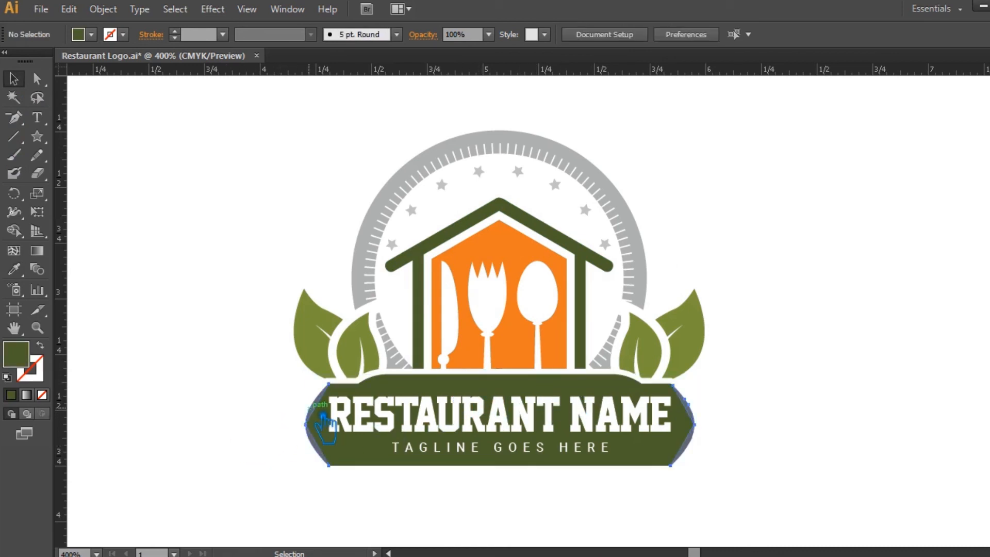
left_click(326, 410)
key("i")
left_click(363, 343)
key("v")
left_click(131, 131)
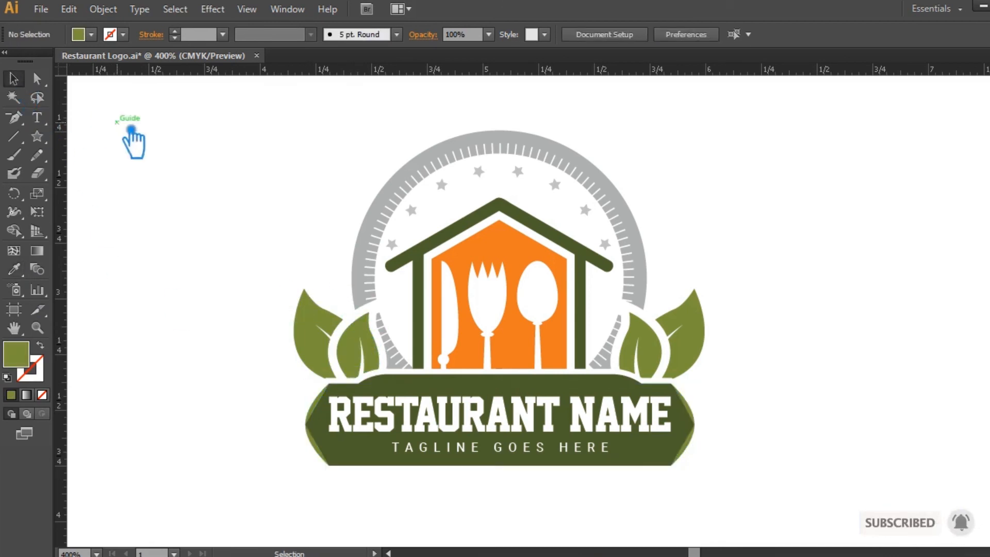